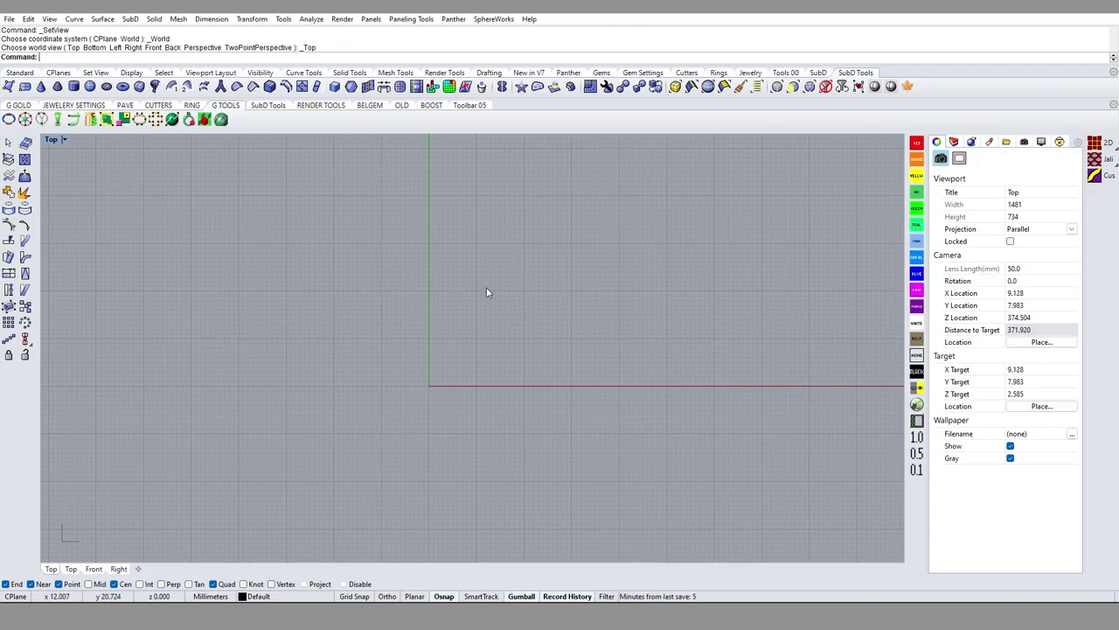
Step: Pan the empty Top view to recentre the world origin
{"action": "right_click_drag", "start_coordinate": [487, 290], "coordinate": [484, 288]}
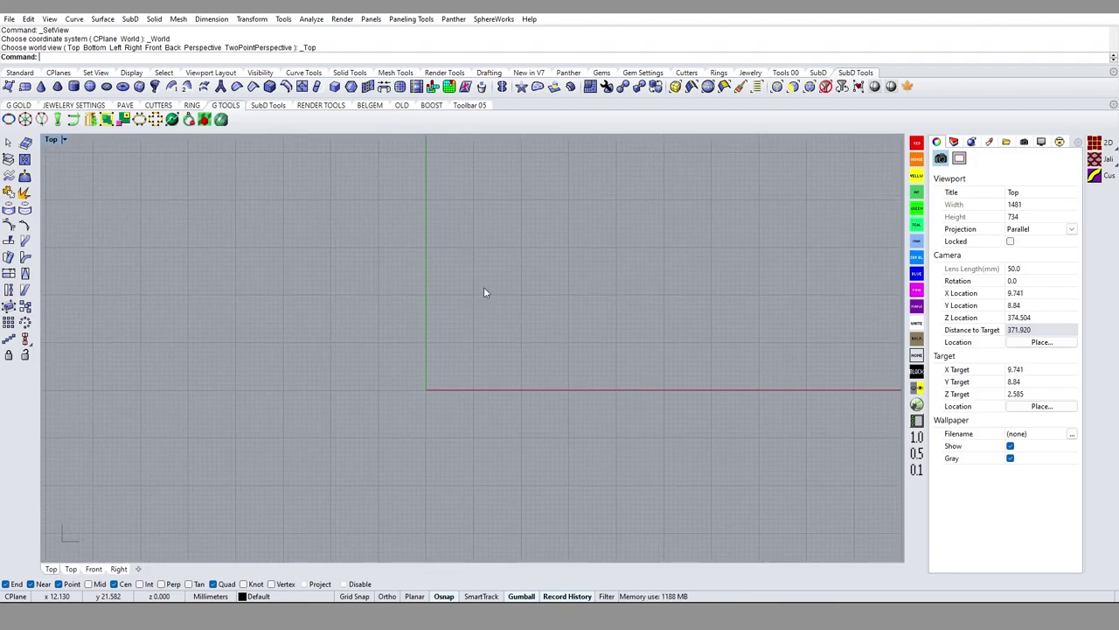
{"action": "right_click_drag", "start_coordinate": [497, 301], "coordinate": [479, 313]}
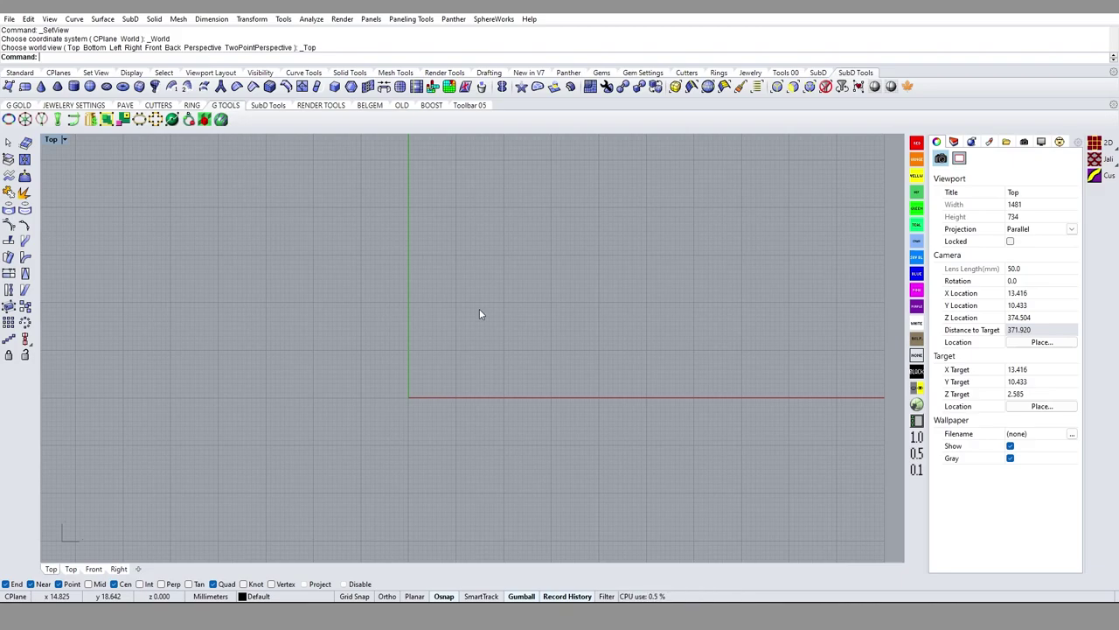
{"action": "right_click_drag", "start_coordinate": [479, 314], "coordinate": [496, 313]}
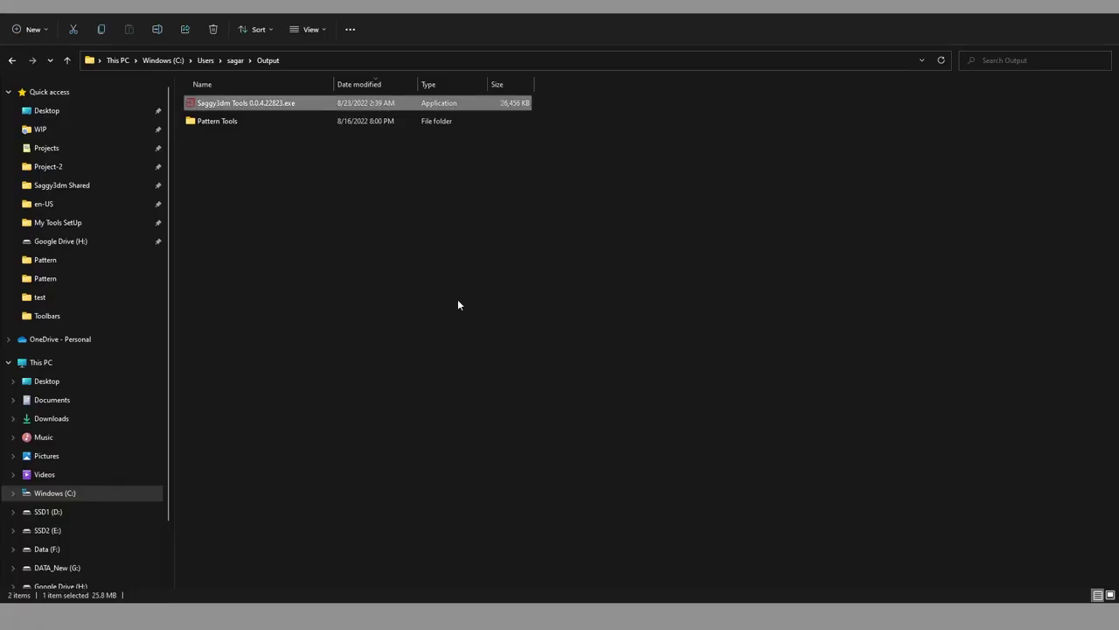
Step: Launch the Saggy3dm Tools installer, then cancel and exit its protected setup
{"action": "left_click", "coordinate": [269, 165]}
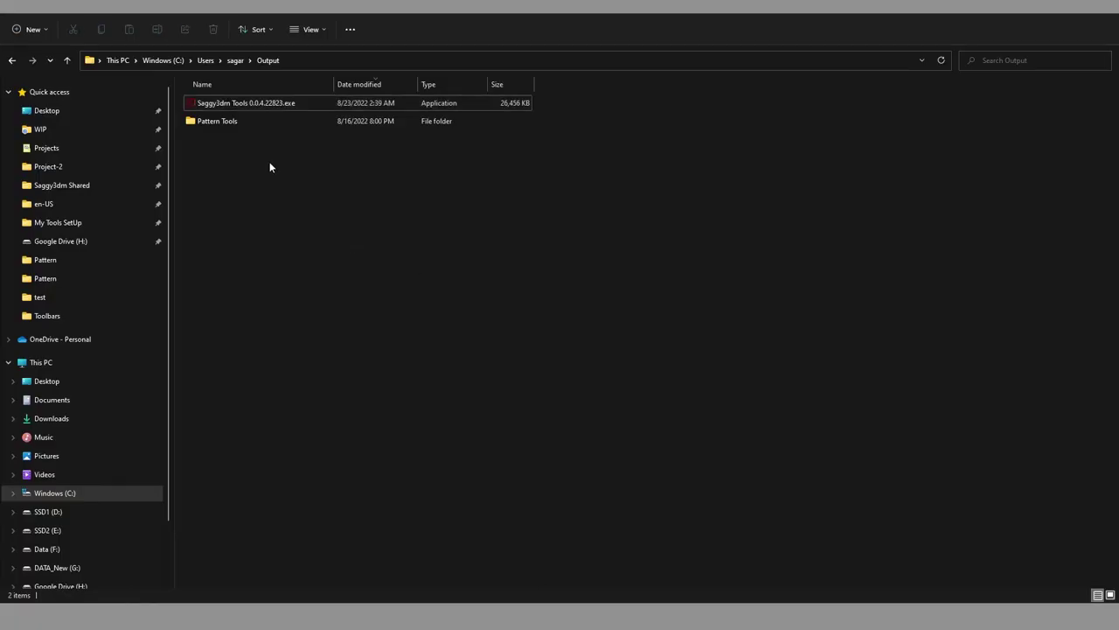
{"action": "left_click", "coordinate": [215, 102]}
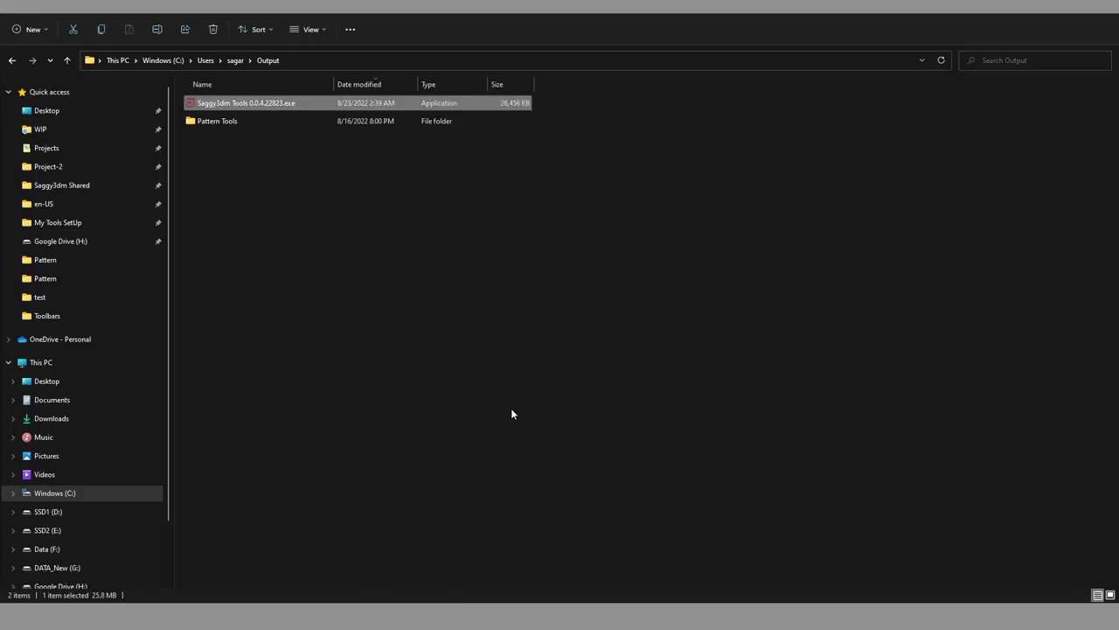
{"action": "left_click", "coordinate": [349, 262]}
{"action": "left_click", "coordinate": [237, 102]}
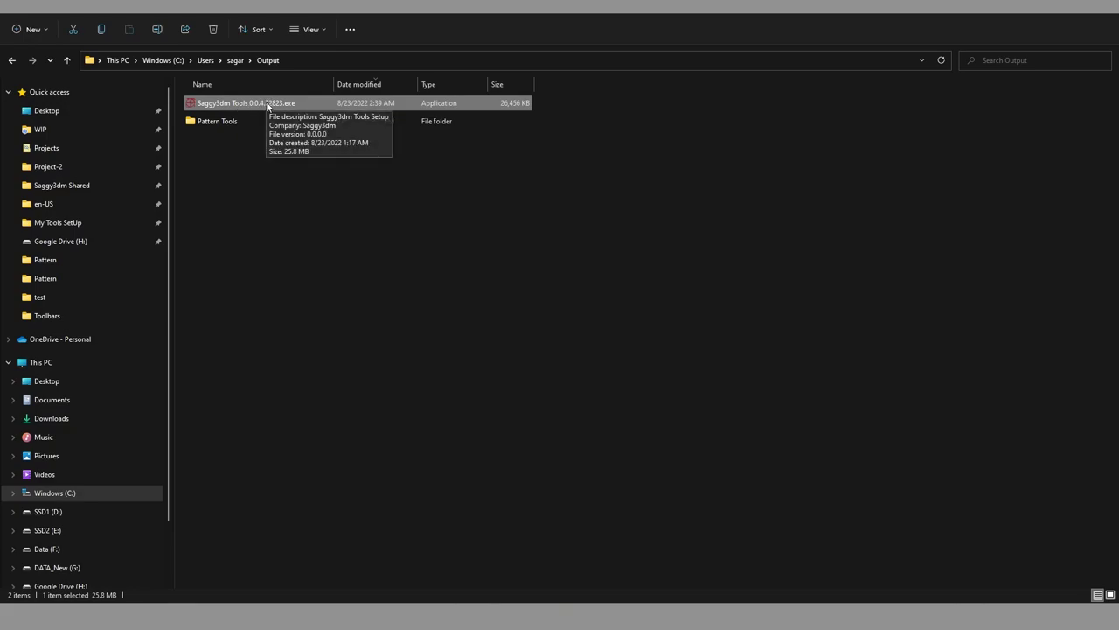
{"action": "double_click", "coordinate": [268, 103]}
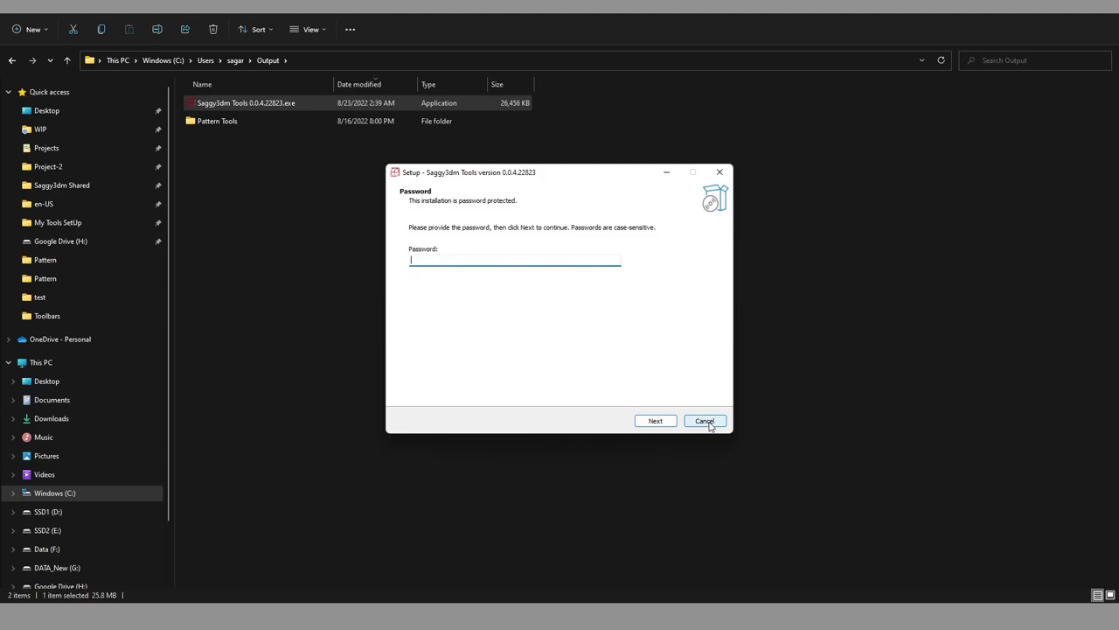
{"action": "left_click", "coordinate": [705, 421]}
{"action": "left_click", "coordinate": [598, 371]}
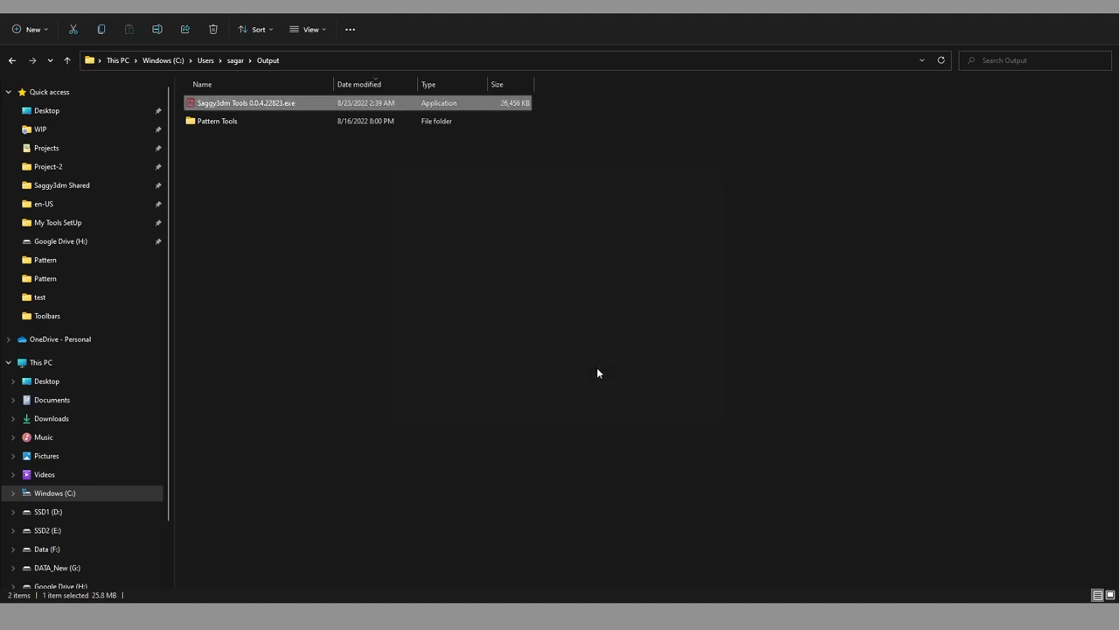
{"action": "left_click", "coordinate": [679, 396]}
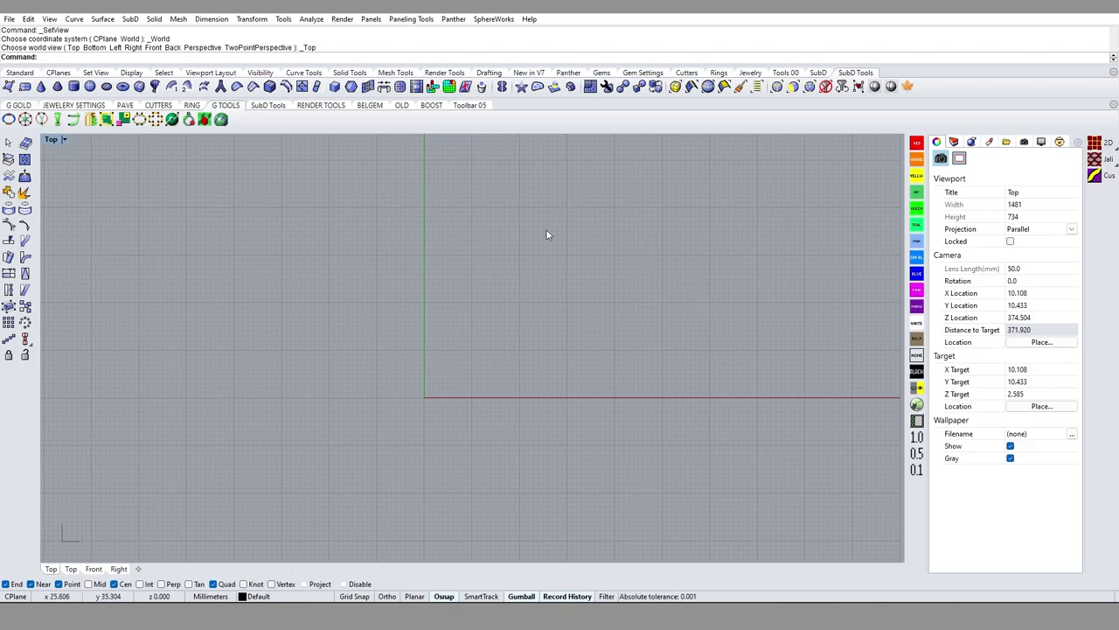
Step: In Options > Toolbars, open Saggy3dm.rui from C:\Saggy3dm\Toolbars
{"action": "type", "text": "Options"}
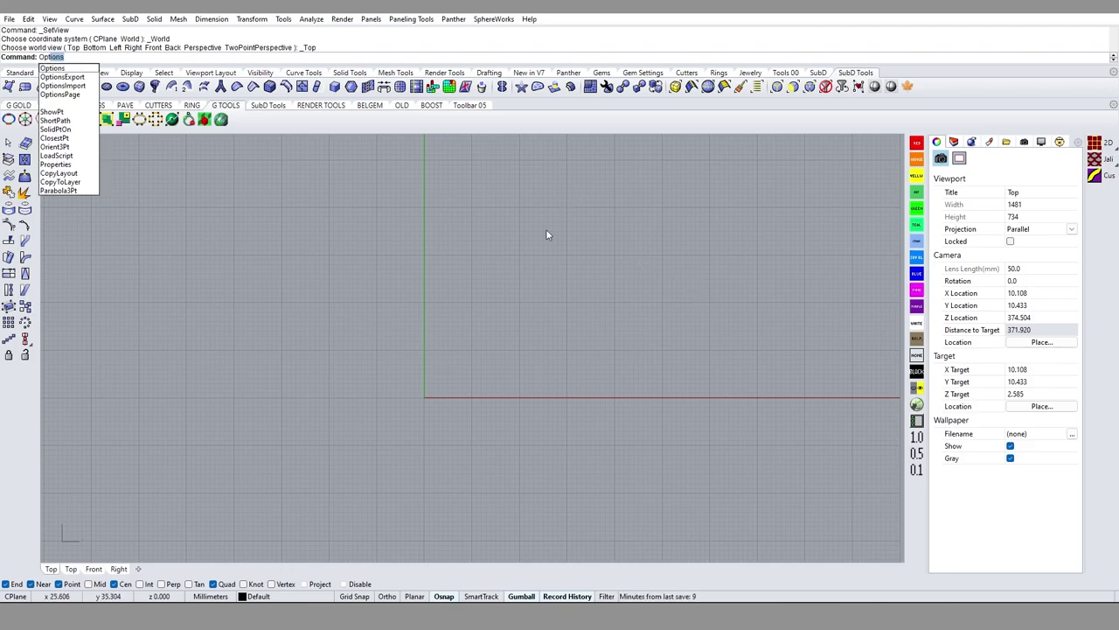
{"action": "key", "text": "Return"}
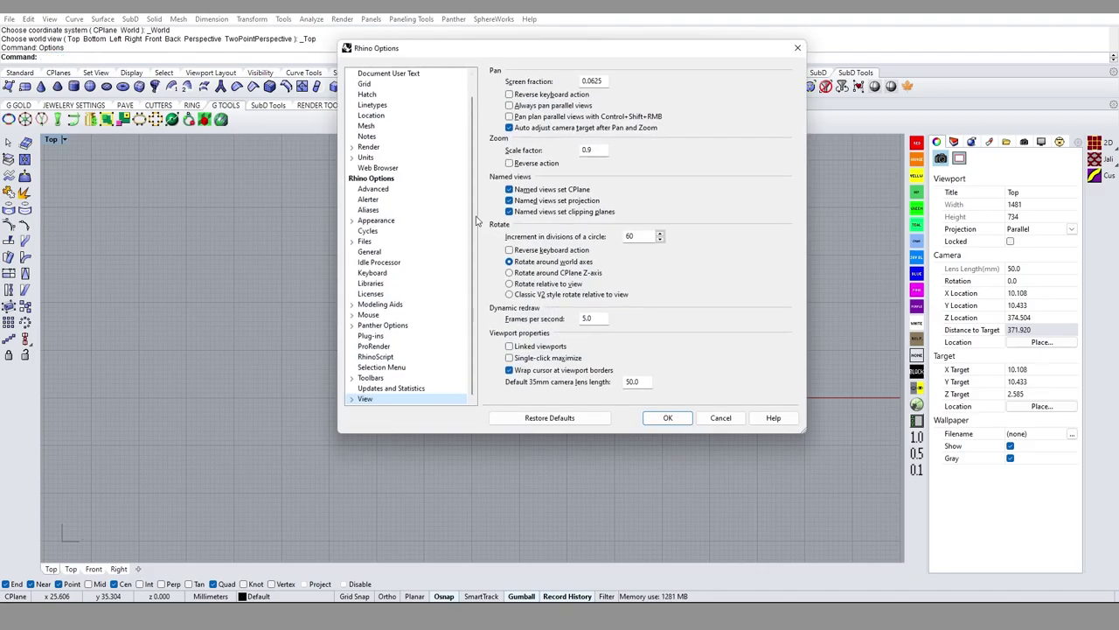
{"action": "left_click", "coordinate": [371, 378]}
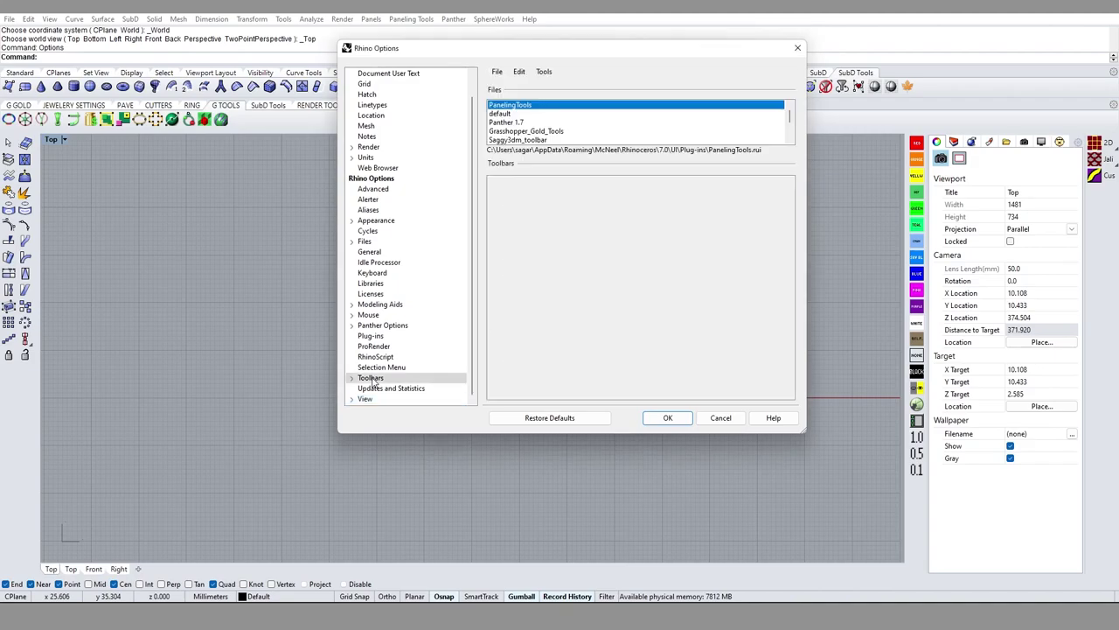
{"action": "left_click", "coordinate": [499, 72]}
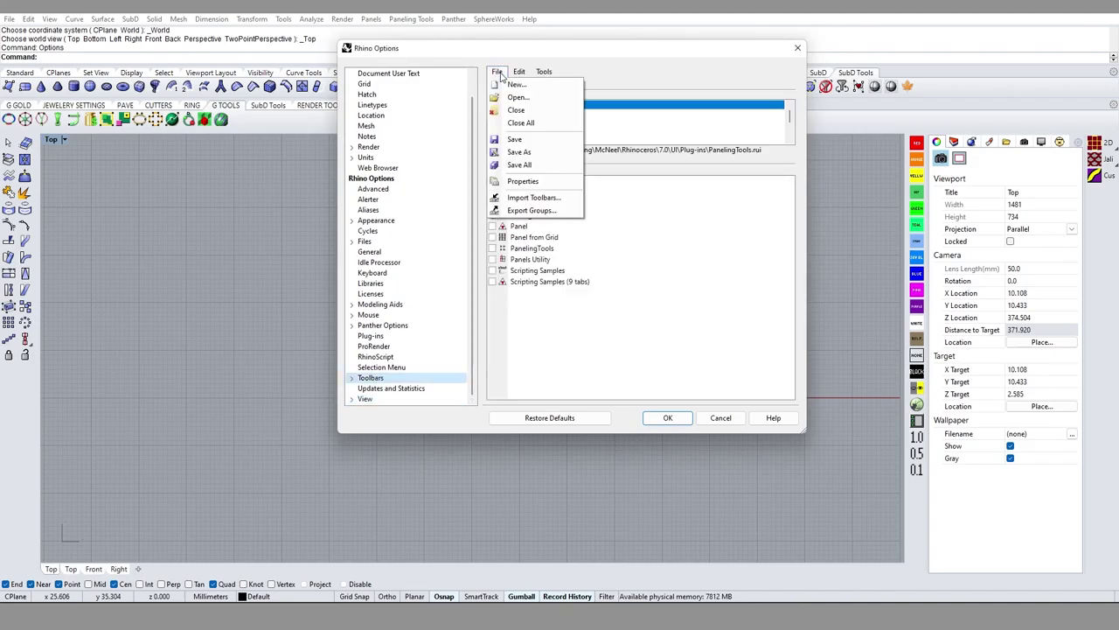
{"action": "left_click", "coordinate": [523, 98]}
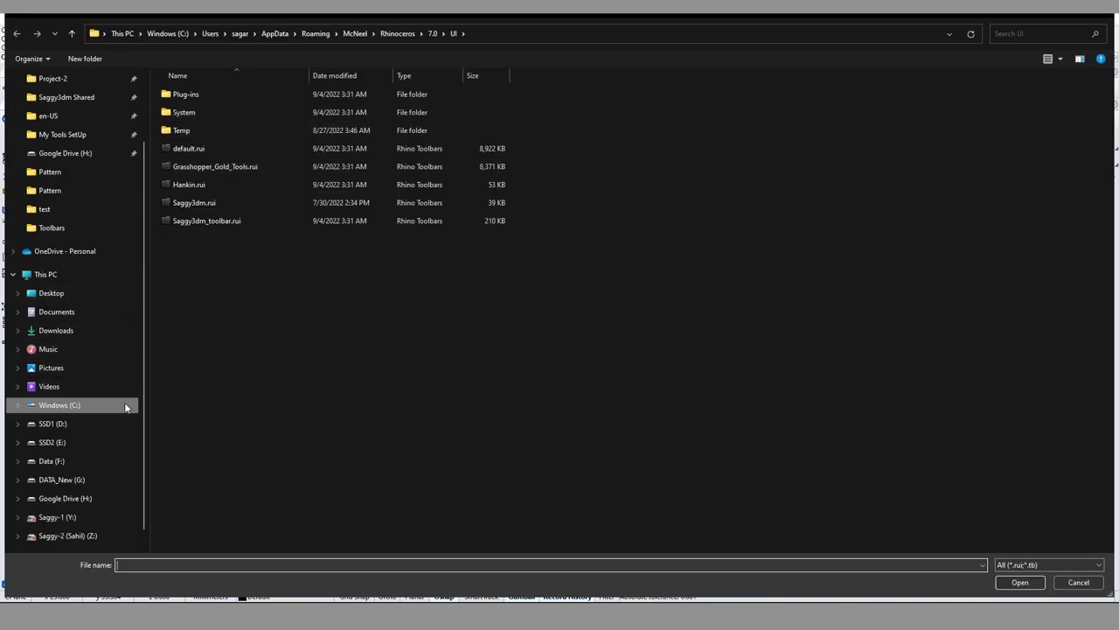
{"action": "left_click", "coordinate": [75, 408]}
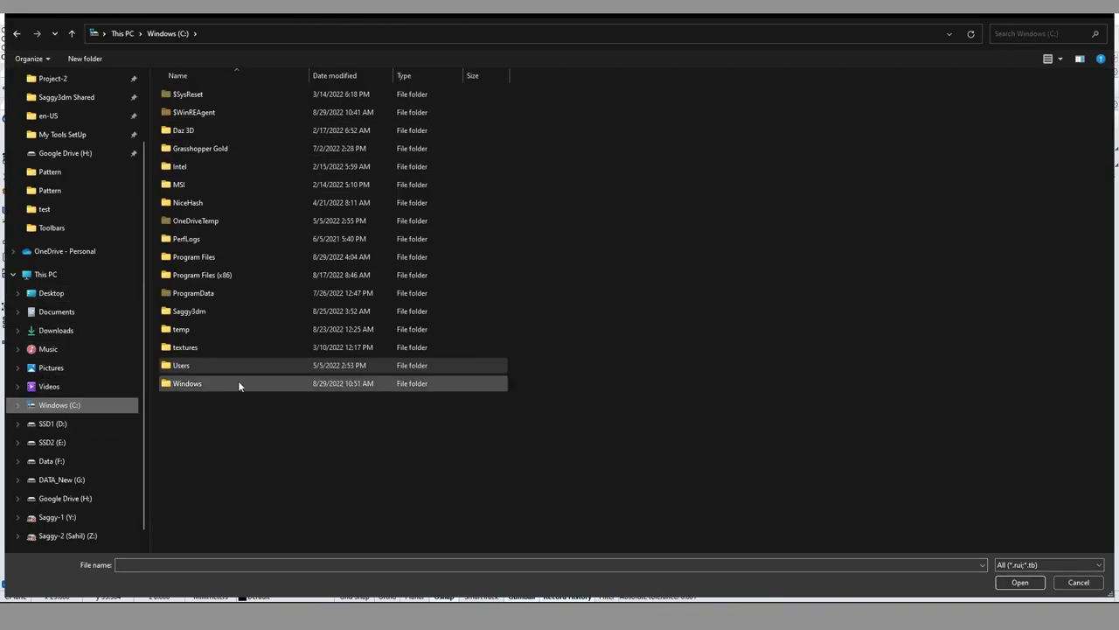
{"action": "left_click", "coordinate": [203, 316]}
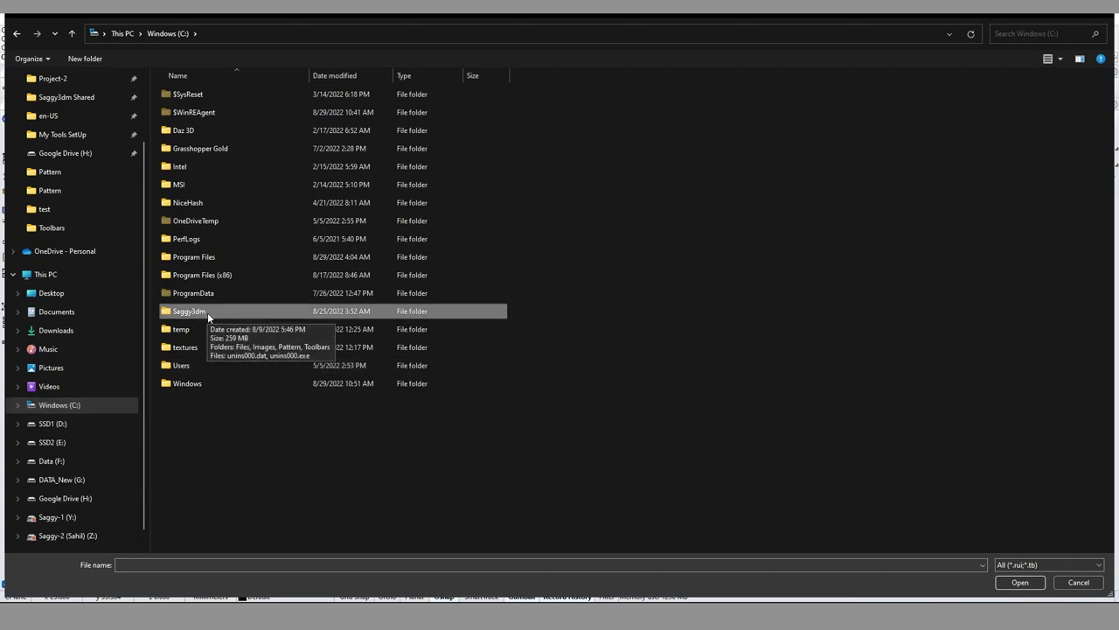
{"action": "double_click", "coordinate": [207, 317]}
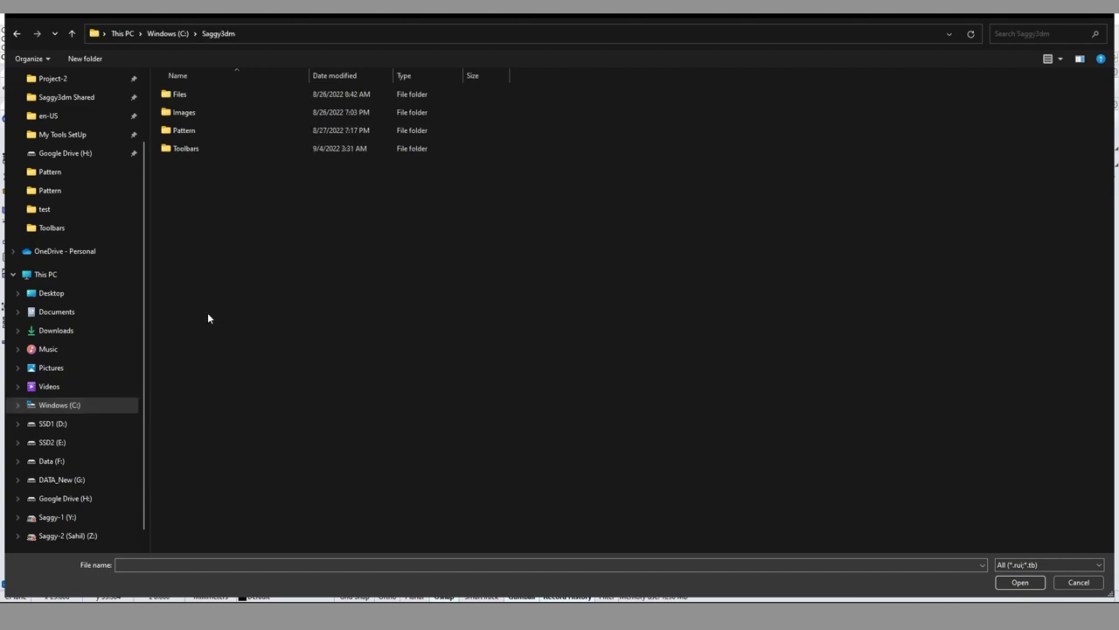
{"action": "left_click", "coordinate": [187, 150]}
{"action": "double_click", "coordinate": [205, 150]}
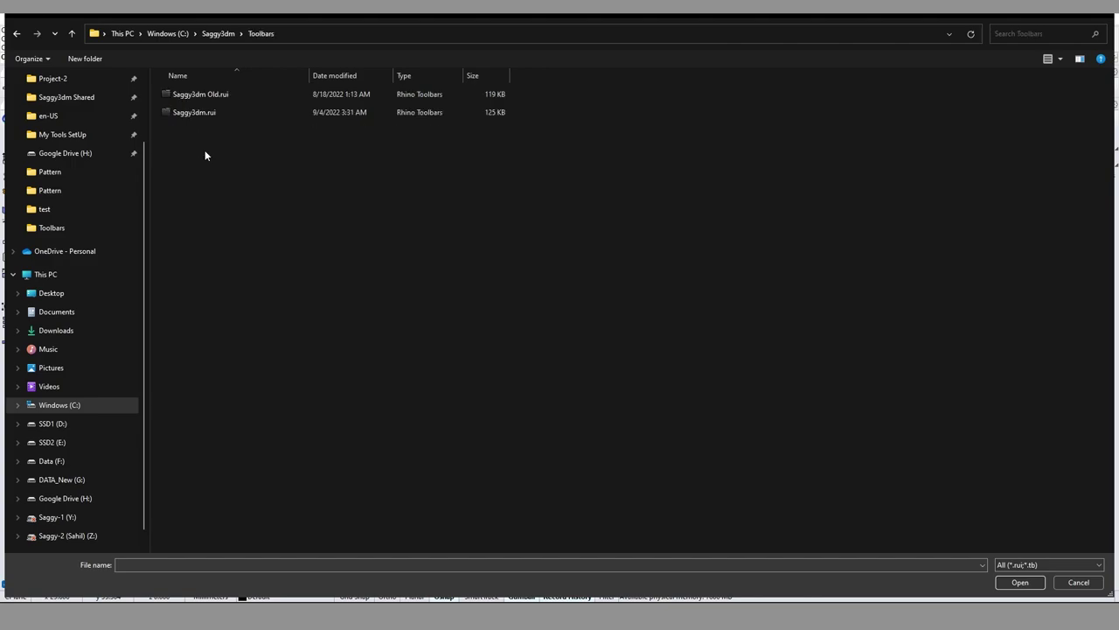
{"action": "left_click", "coordinate": [196, 112]}
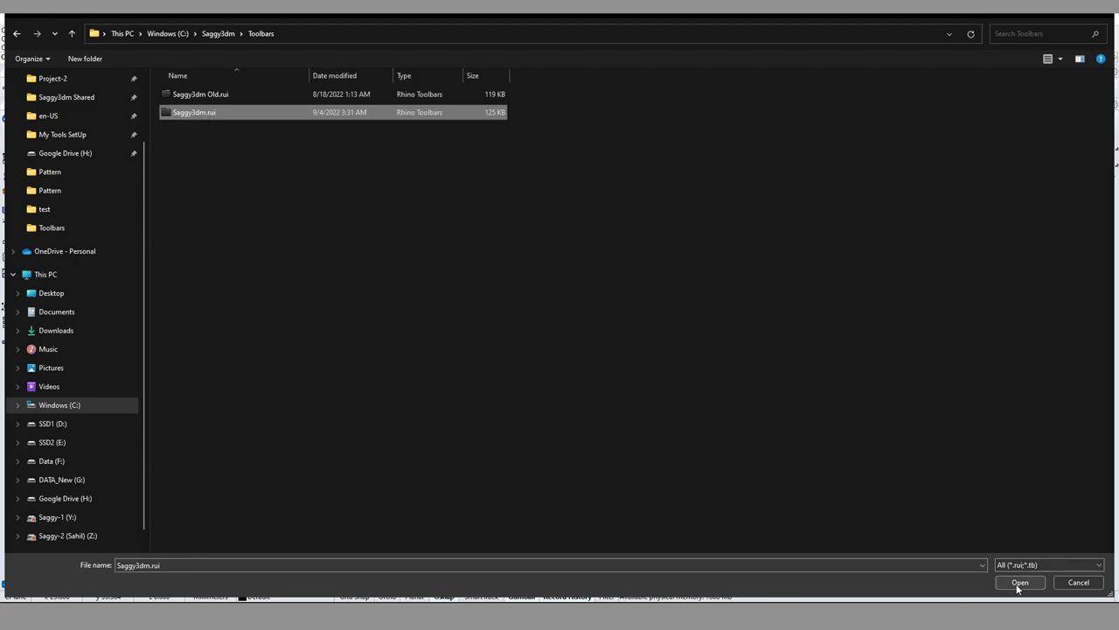
{"action": "left_click", "coordinate": [1078, 581]}
Step: Select the Saggy3dm collection, keep its Pattern toolbar checked, and confirm Options with OK
{"action": "left_click", "coordinate": [520, 124]}
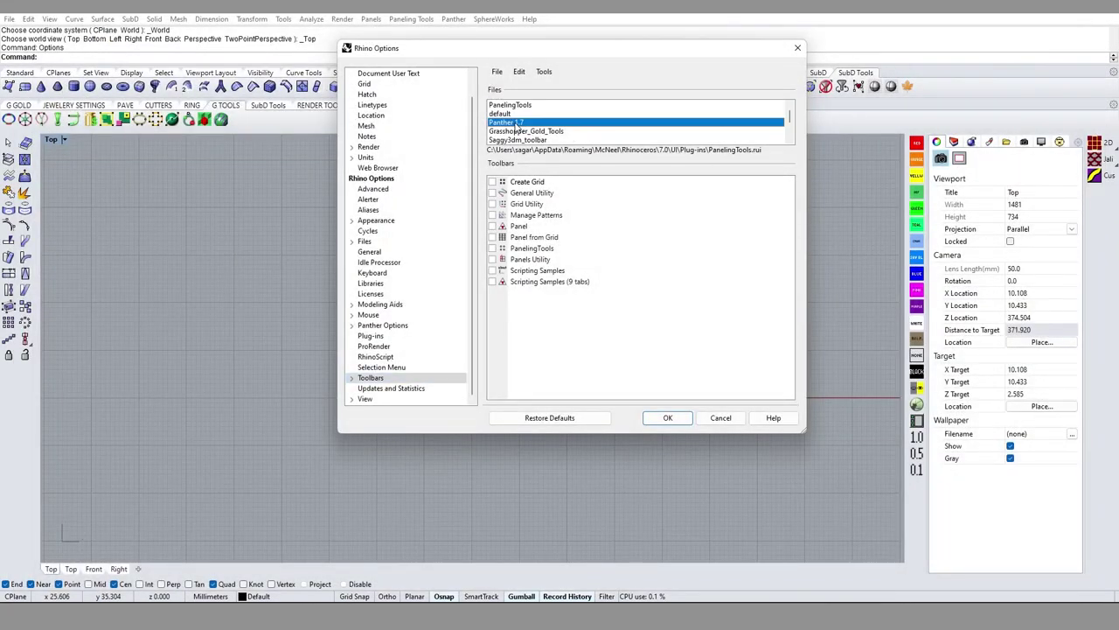
{"action": "left_click", "coordinate": [507, 114]}
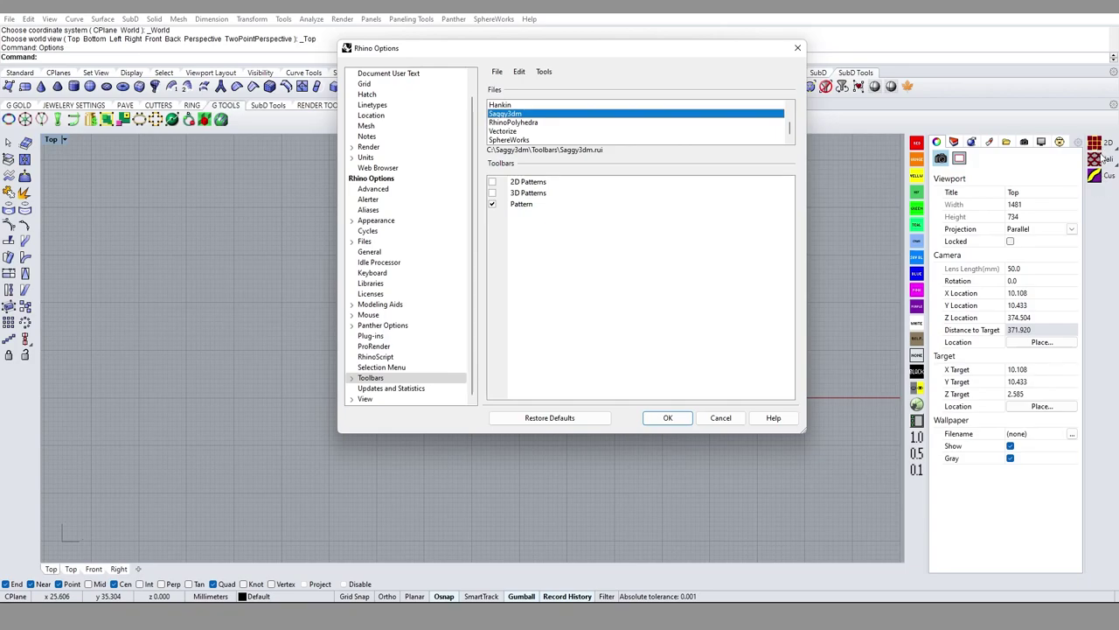
{"action": "left_click", "coordinate": [672, 424]}
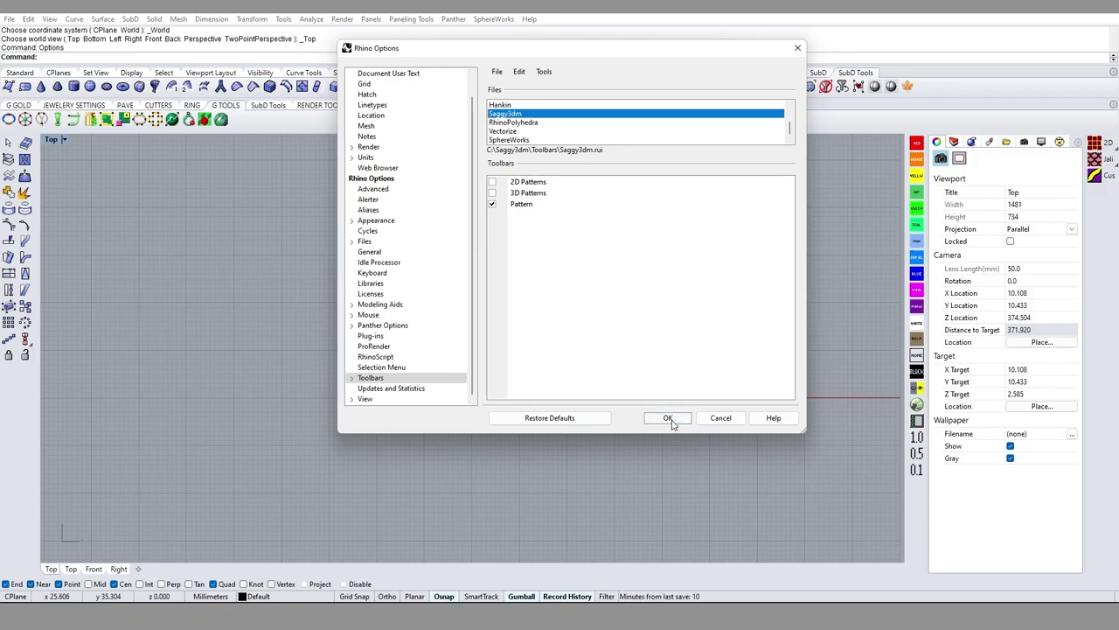
{"action": "left_click", "coordinate": [669, 419]}
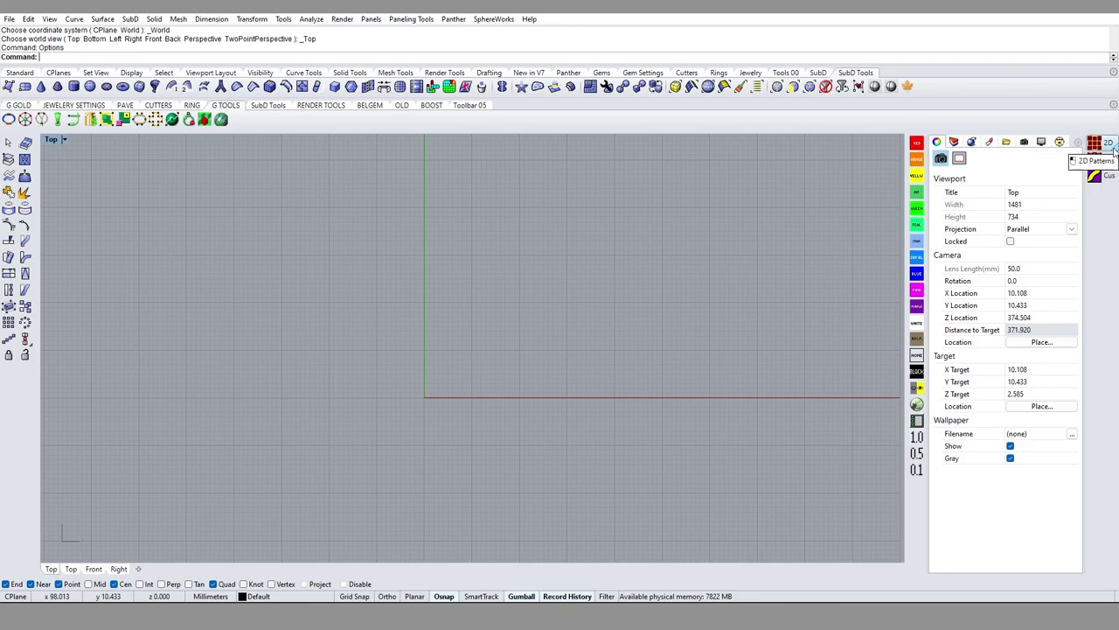
Step: Browse the 2D and Jali pattern flyouts, show the Layers panel, then reopen the 2D flyout
{"action": "left_click", "coordinate": [1112, 151]}
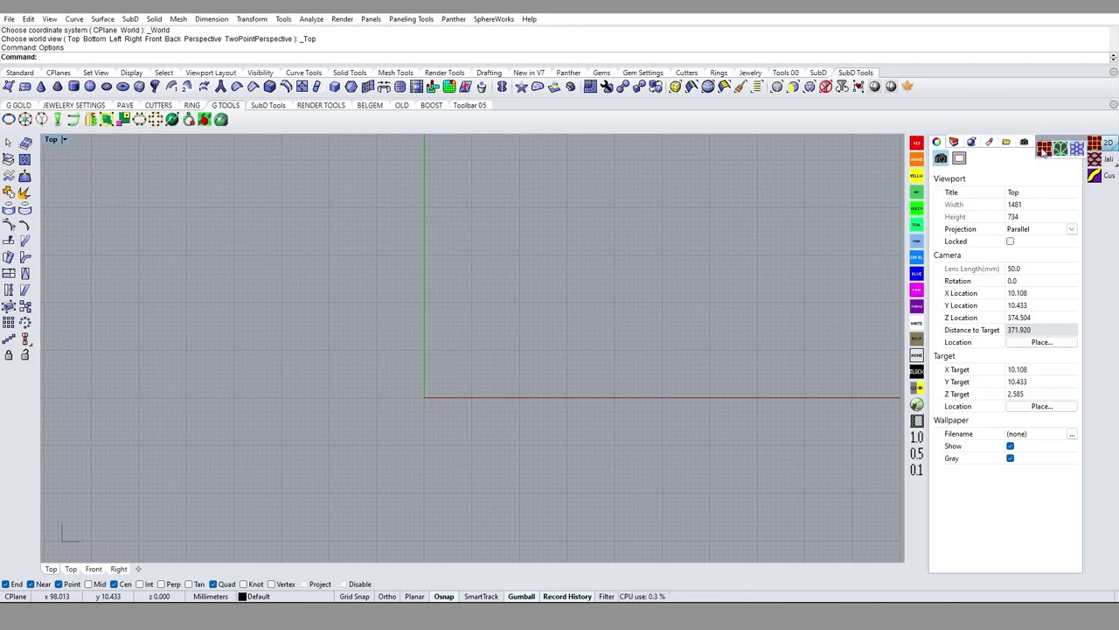
{"action": "left_click", "coordinate": [1111, 162]}
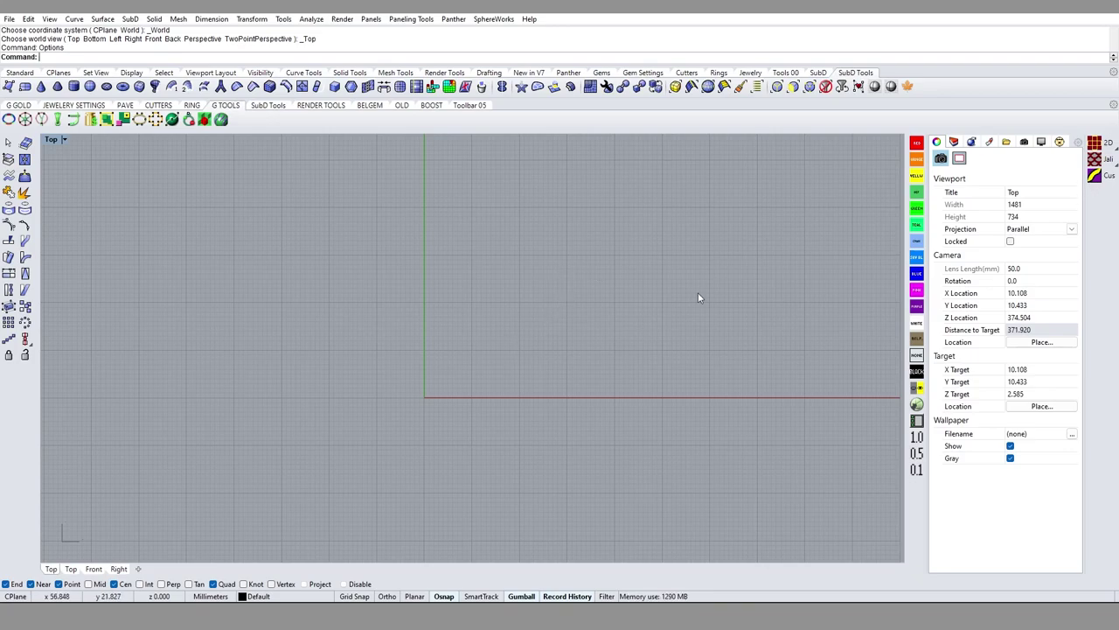
{"action": "left_click", "coordinate": [954, 141]}
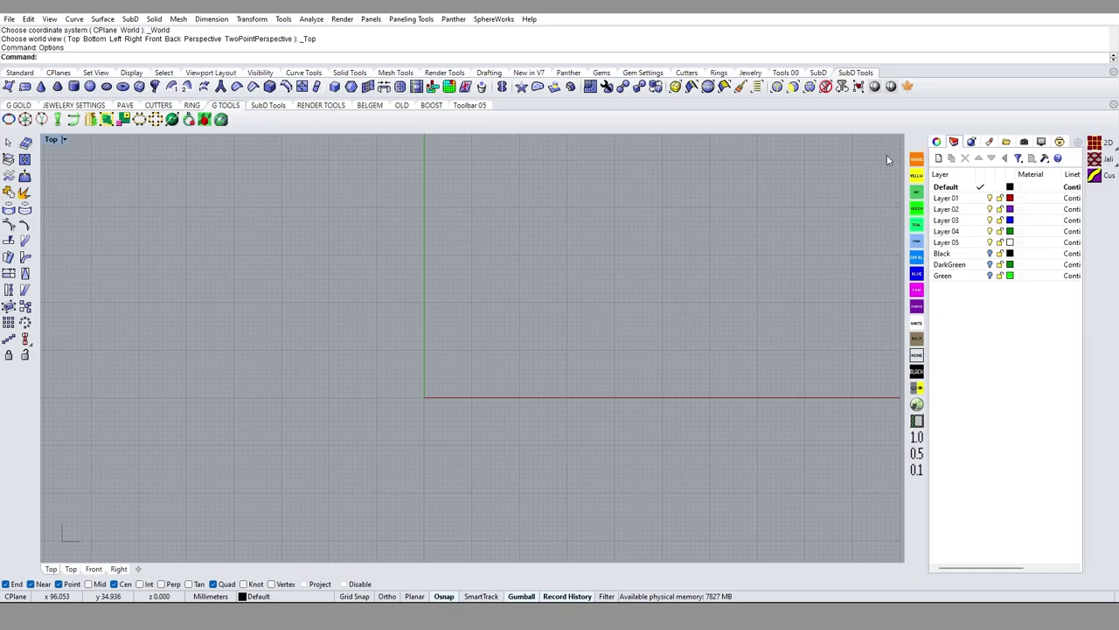
{"action": "left_click", "coordinate": [1114, 147]}
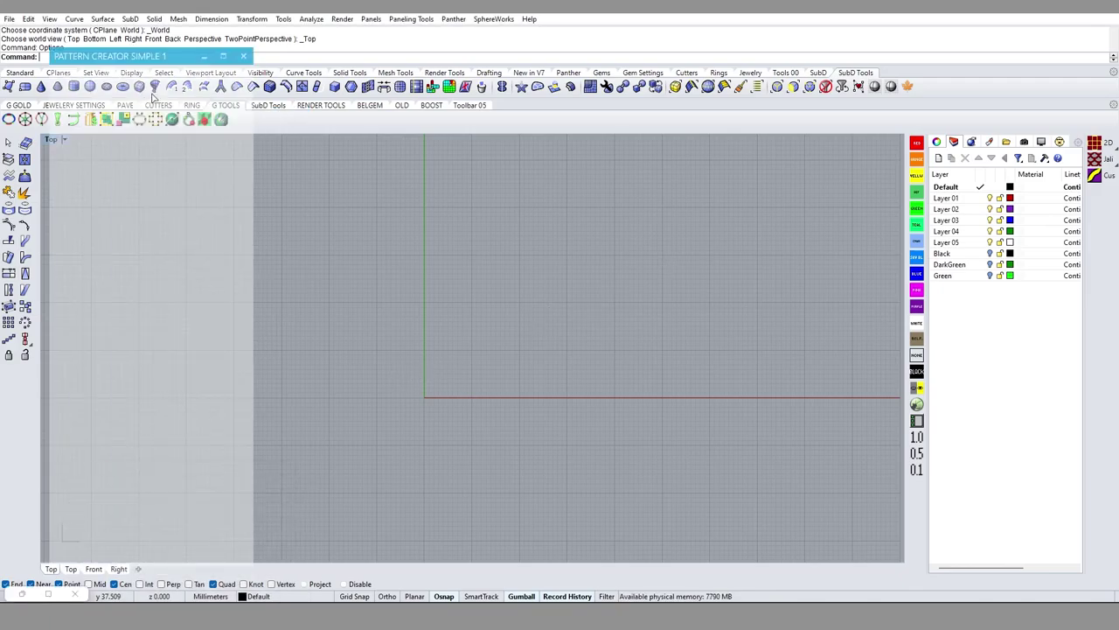
Step: Zoom and tilt the pattern, restore the World Top view, and nudge the Pattern Creator window
{"action": "scroll", "coordinate": [525, 262], "scroll_direction": "down", "scroll_amount": 3}
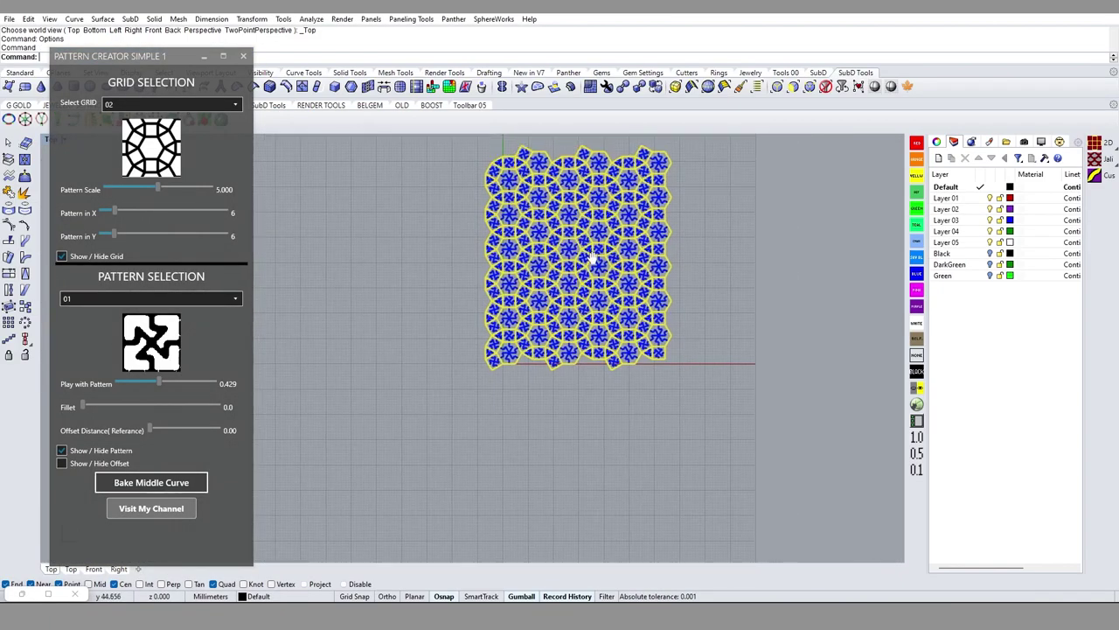
{"action": "scroll", "coordinate": [541, 271], "scroll_direction": "up", "scroll_amount": 2}
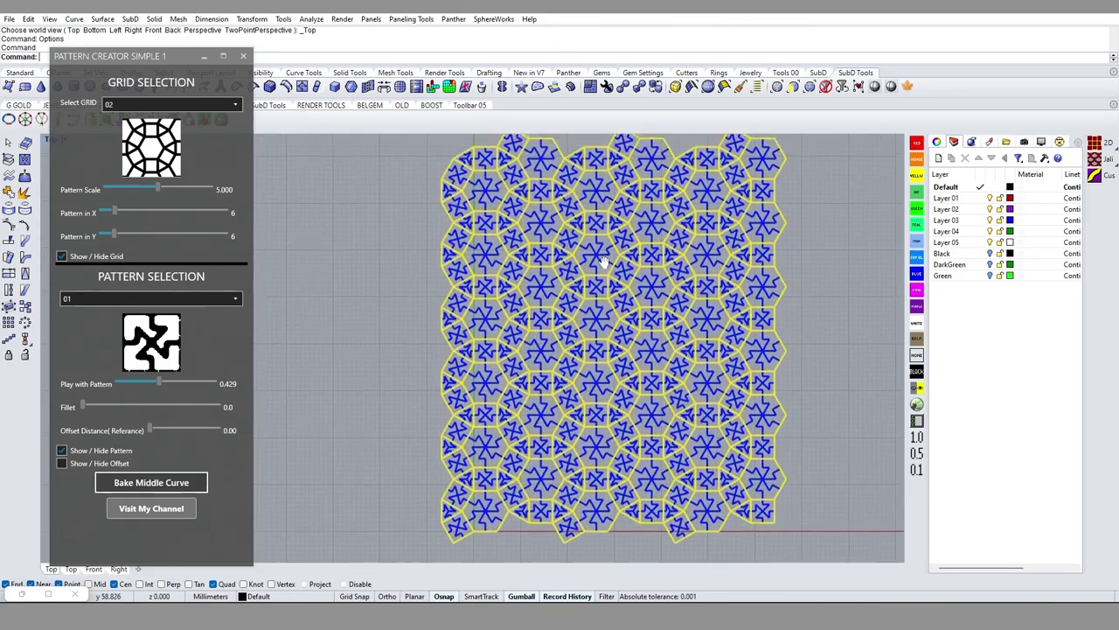
{"action": "scroll", "coordinate": [551, 257], "scroll_direction": "up", "scroll_amount": 1}
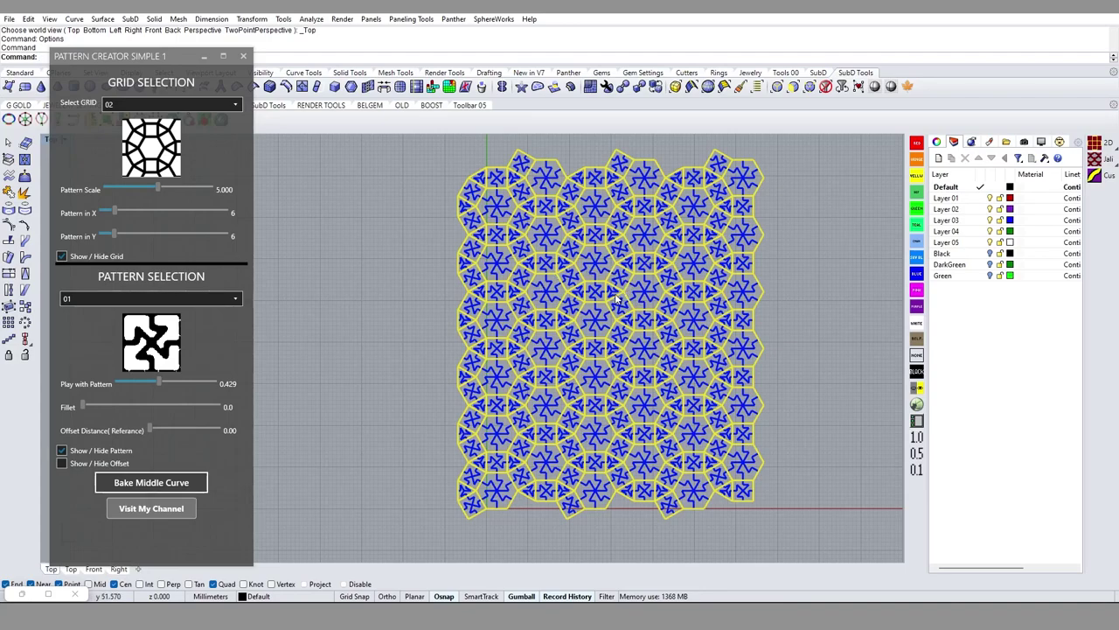
{"action": "mouse_move", "coordinate": [668, 391]}
{"action": "right_mouse_down"}
{"action": "mouse_move", "coordinate": [664, 248]}
{"action": "mouse_move", "coordinate": [656, 392]}
{"action": "right_mouse_up"}
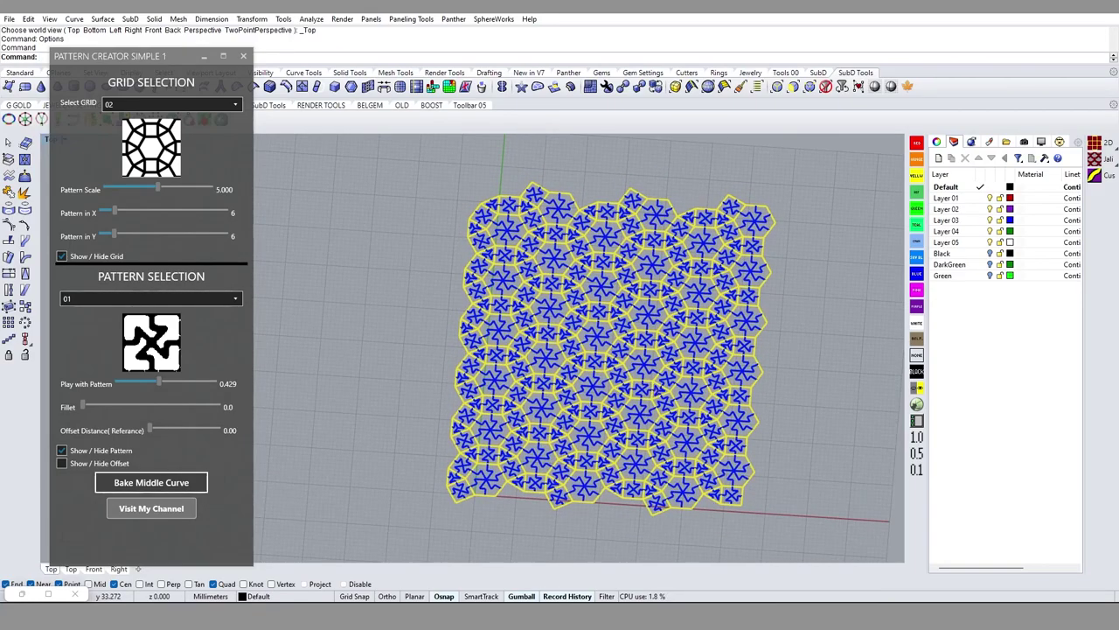
{"action": "right_click", "coordinate": [656, 392]}
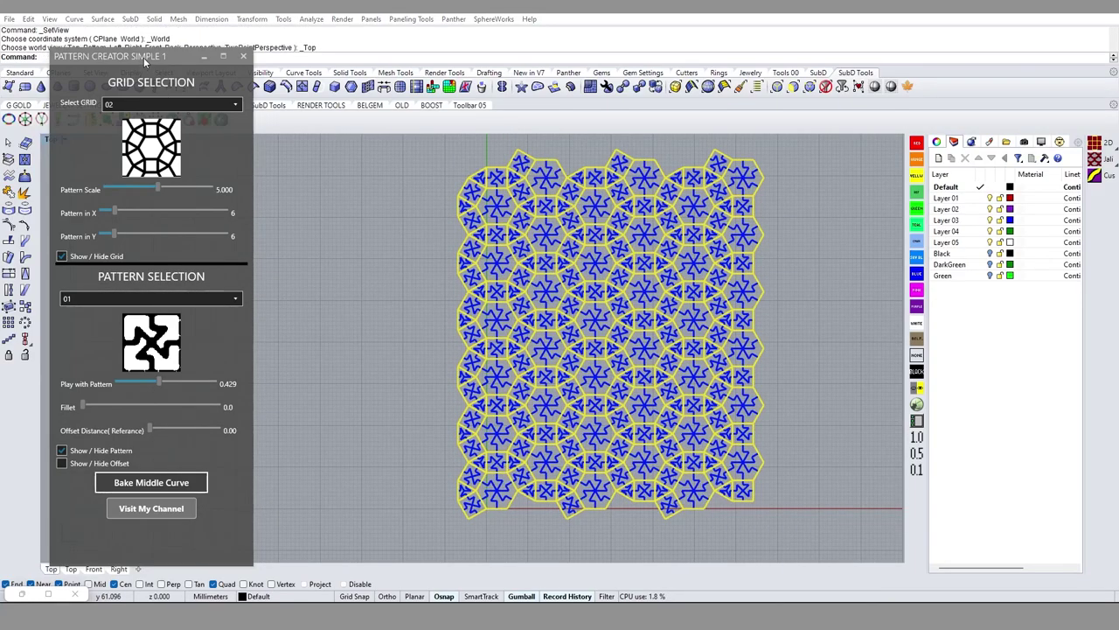
{"action": "left_click_drag", "start_coordinate": [145, 58], "coordinate": [159, 49]}
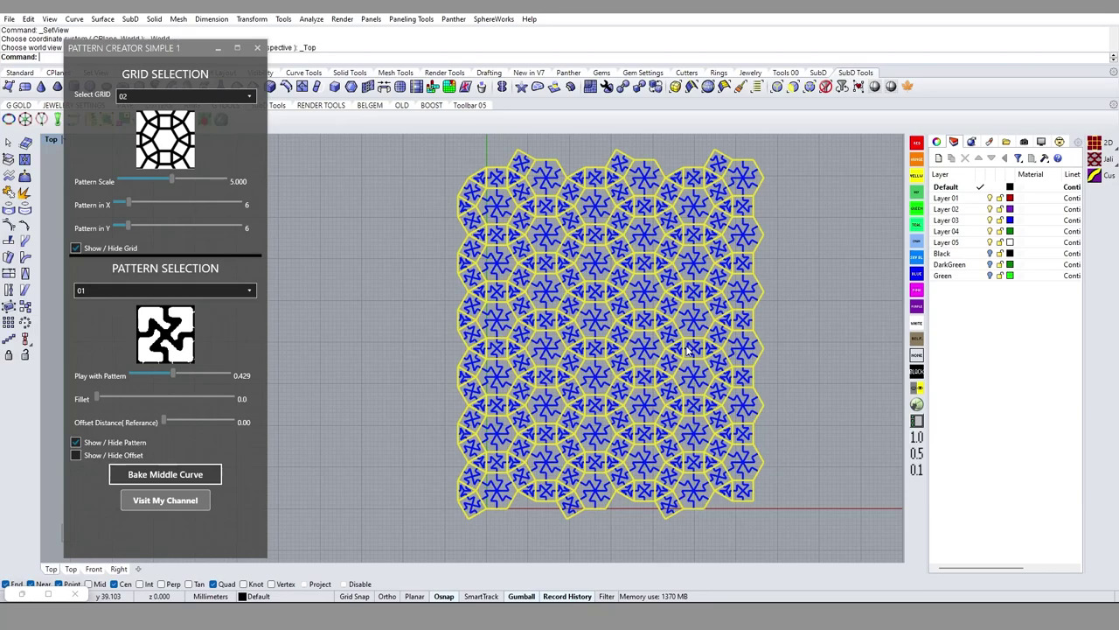
Step: Select grid layout 01 and uncheck Show/Hide Pattern to hide the blue fill
{"action": "left_click", "coordinate": [173, 98]}
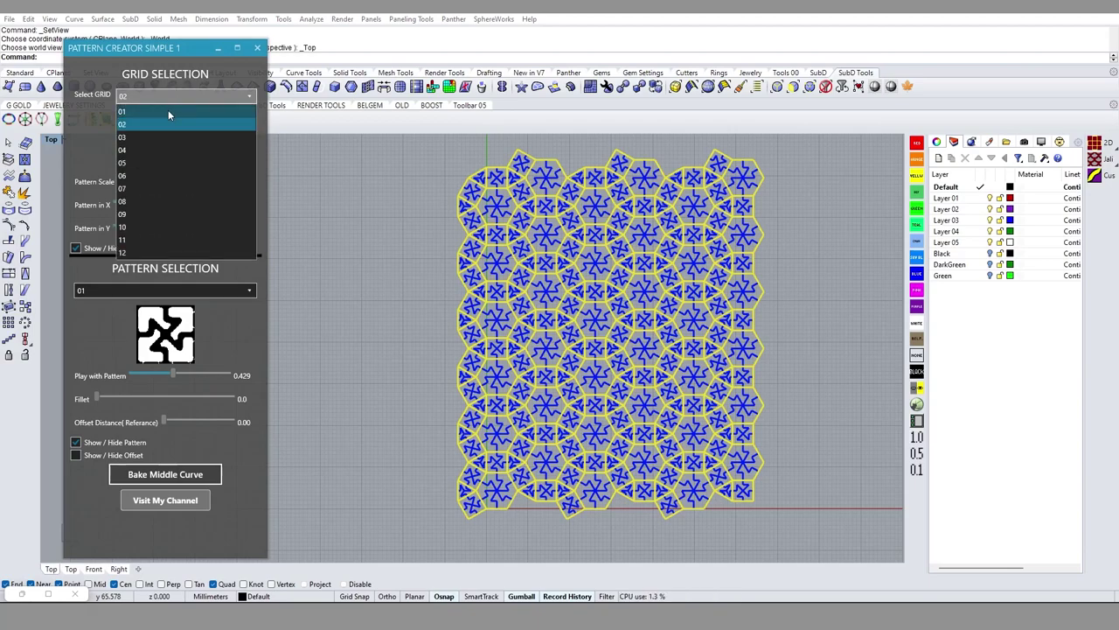
{"action": "left_click", "coordinate": [168, 111]}
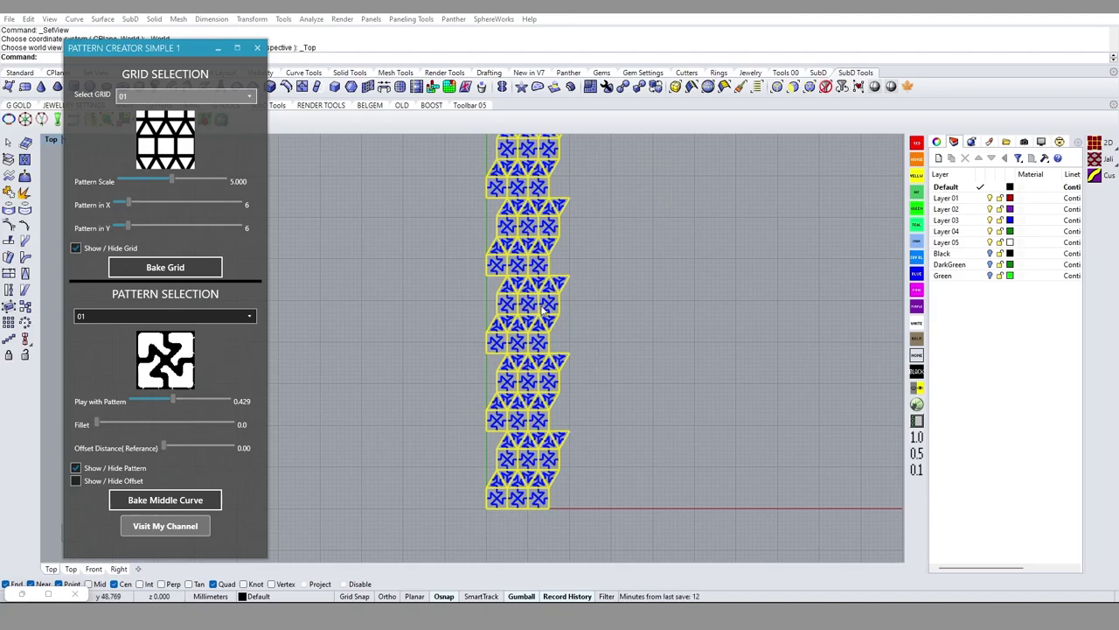
{"action": "left_click", "coordinate": [76, 469]}
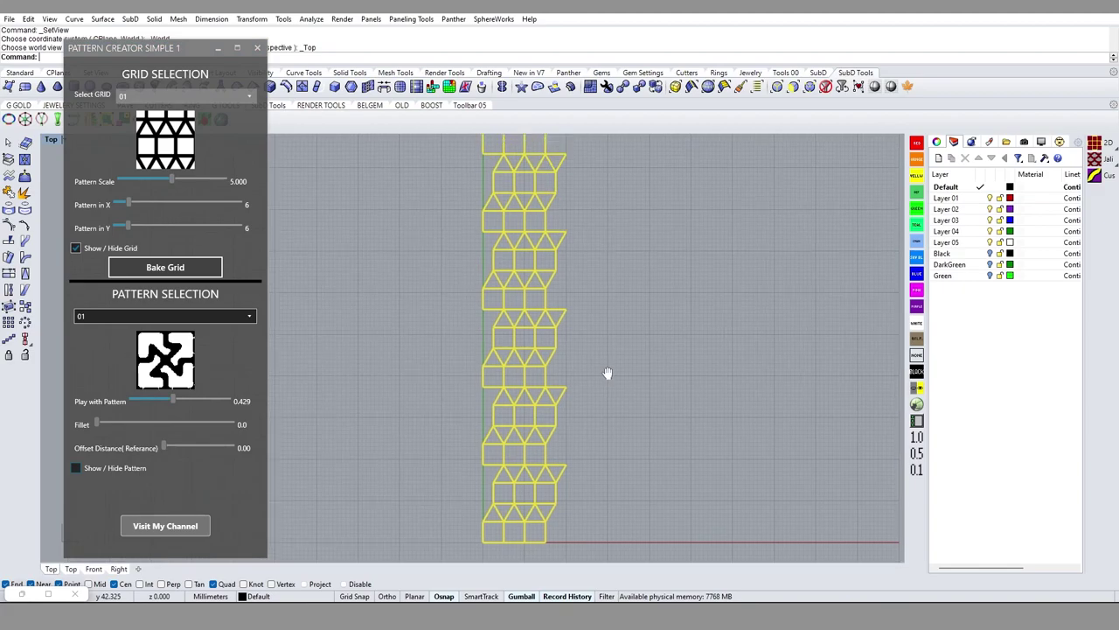
Step: Scroll the Select GRID choice through 02 and 03 to layout 04
{"action": "left_click", "coordinate": [152, 93]}
{"action": "left_click", "coordinate": [152, 94]}
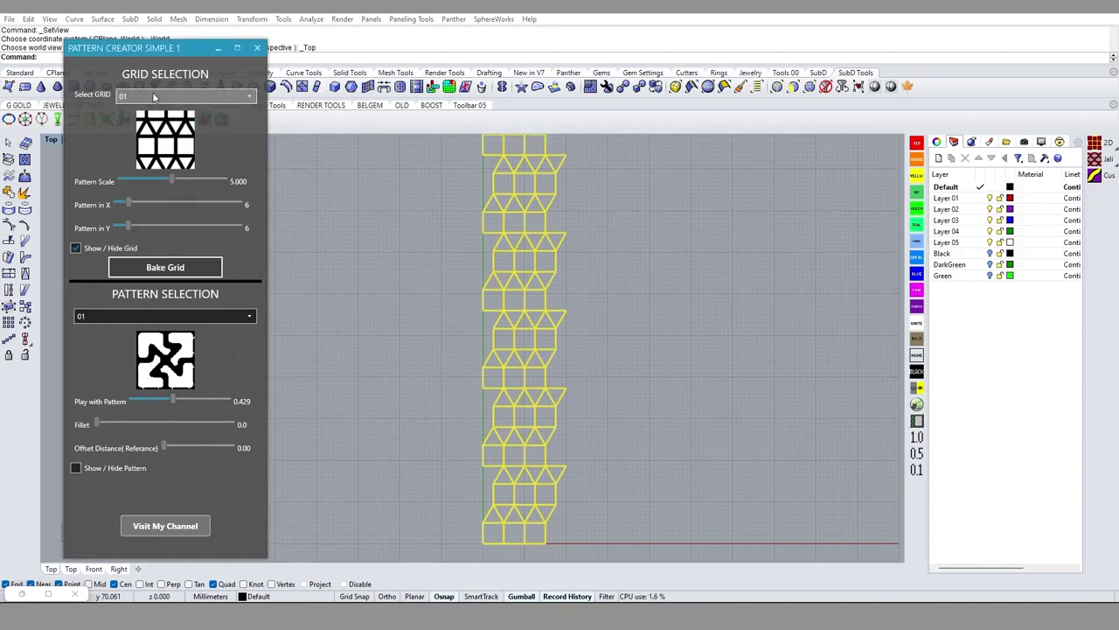
{"action": "scroll", "coordinate": [153, 96], "scroll_direction": "down", "scroll_amount": 1}
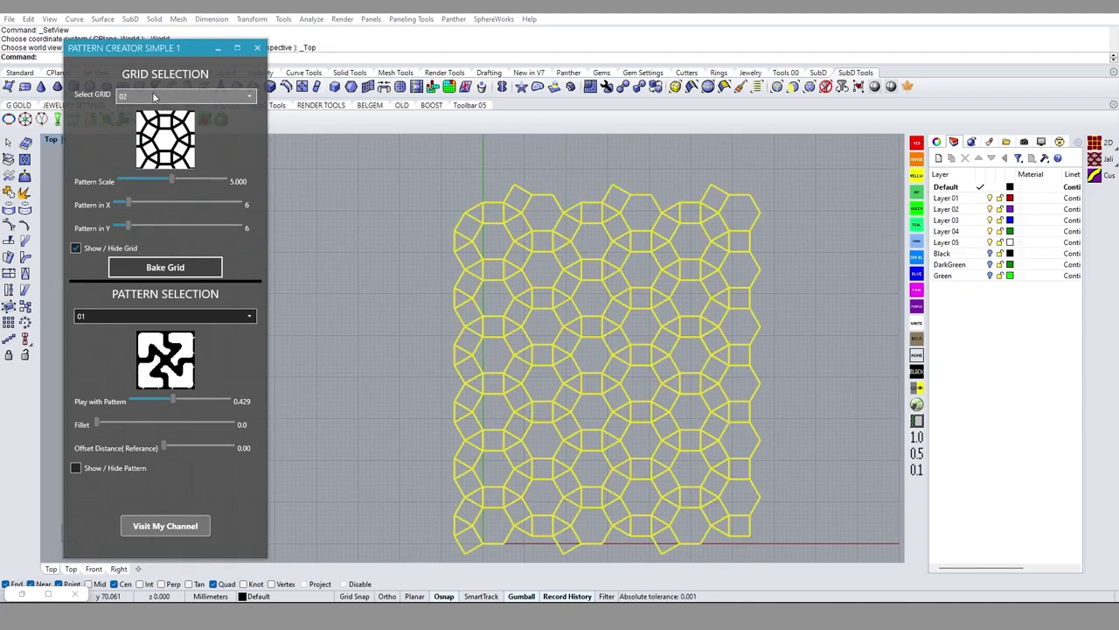
{"action": "scroll", "coordinate": [154, 97], "scroll_direction": "down", "scroll_amount": 1}
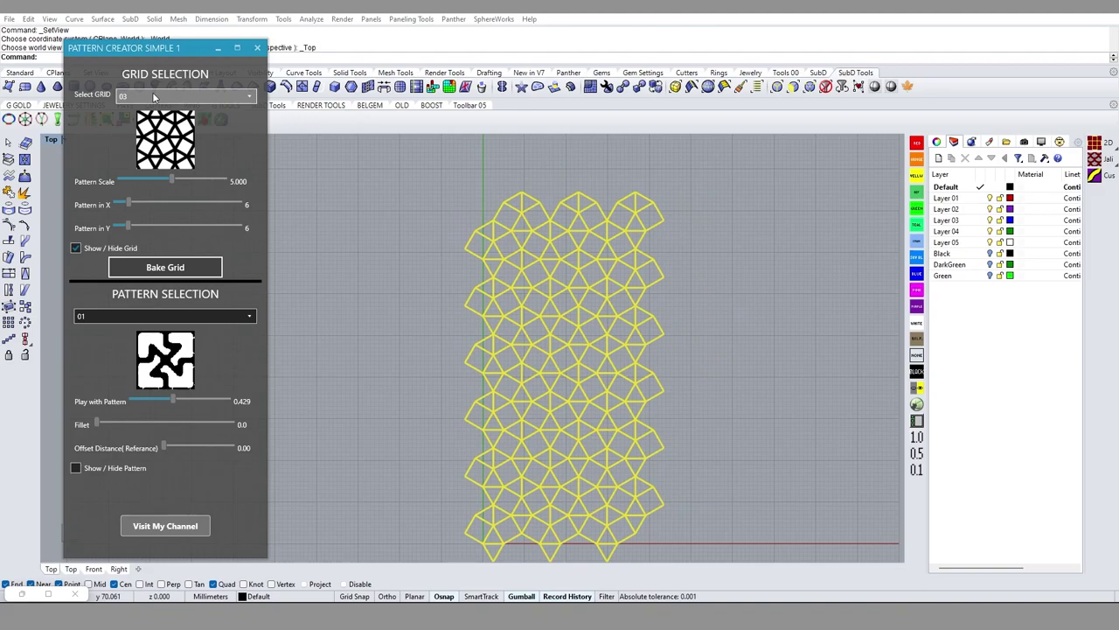
{"action": "scroll", "coordinate": [152, 92], "scroll_direction": "down", "scroll_amount": 1}
{"action": "scroll", "coordinate": [703, 298], "scroll_direction": "down", "scroll_amount": 3}
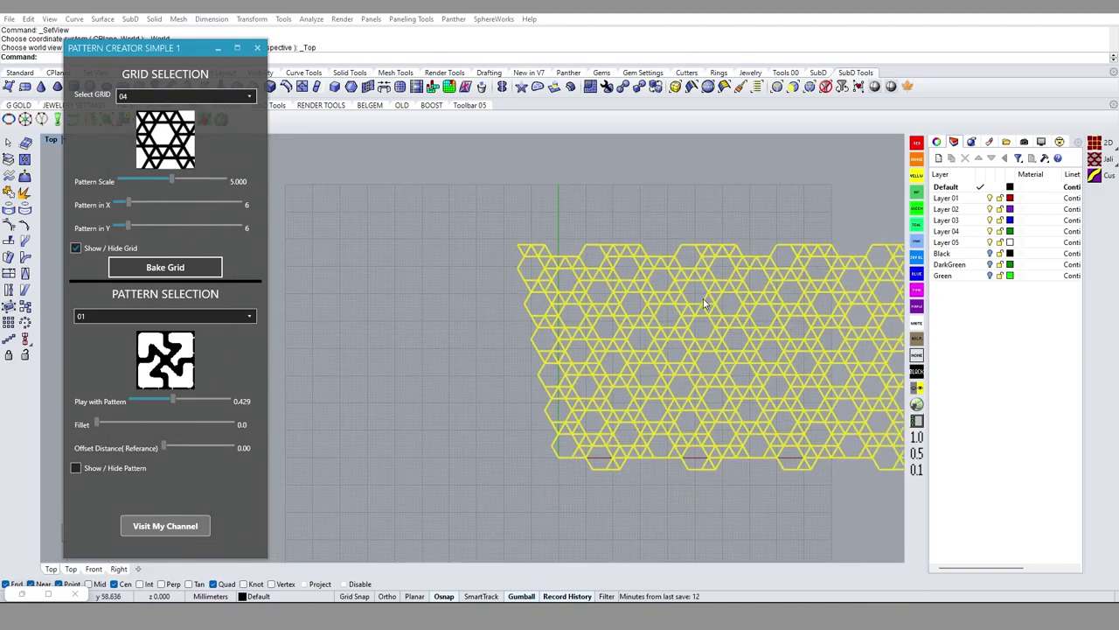
{"action": "scroll", "coordinate": [613, 298], "scroll_direction": "up", "scroll_amount": 1}
{"action": "scroll", "coordinate": [560, 297], "scroll_direction": "down", "scroll_amount": 1}
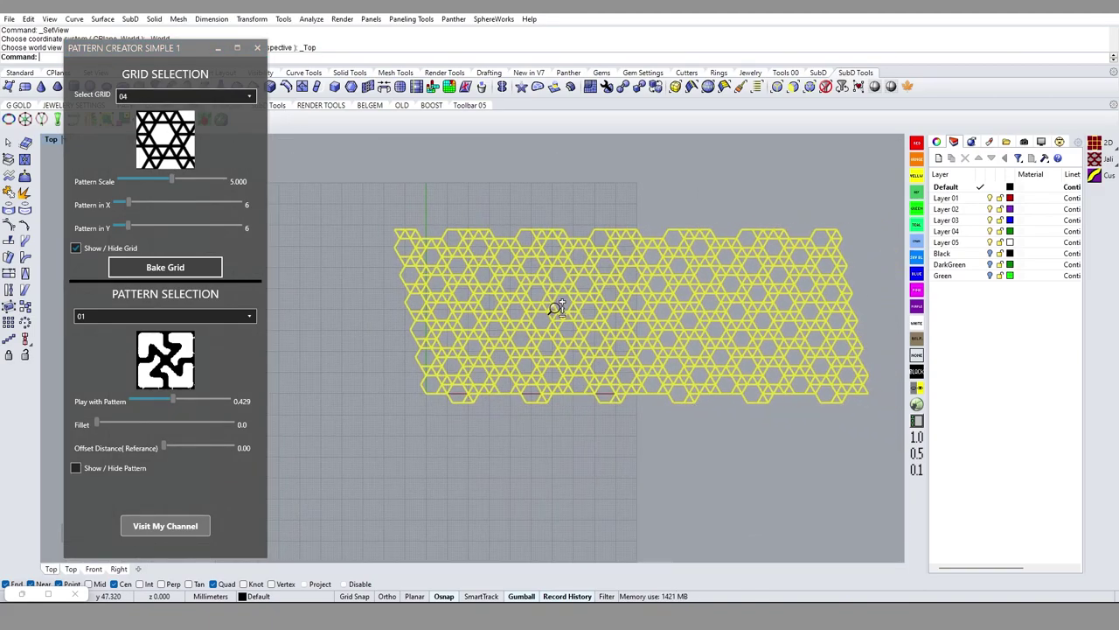
Step: Recentre the lattice and choose triangular layout 03 from the Select GRID list
{"action": "scroll", "coordinate": [608, 299], "scroll_direction": "down", "scroll_amount": 1}
{"action": "right_click_drag", "start_coordinate": [608, 299], "coordinate": [592, 299]}
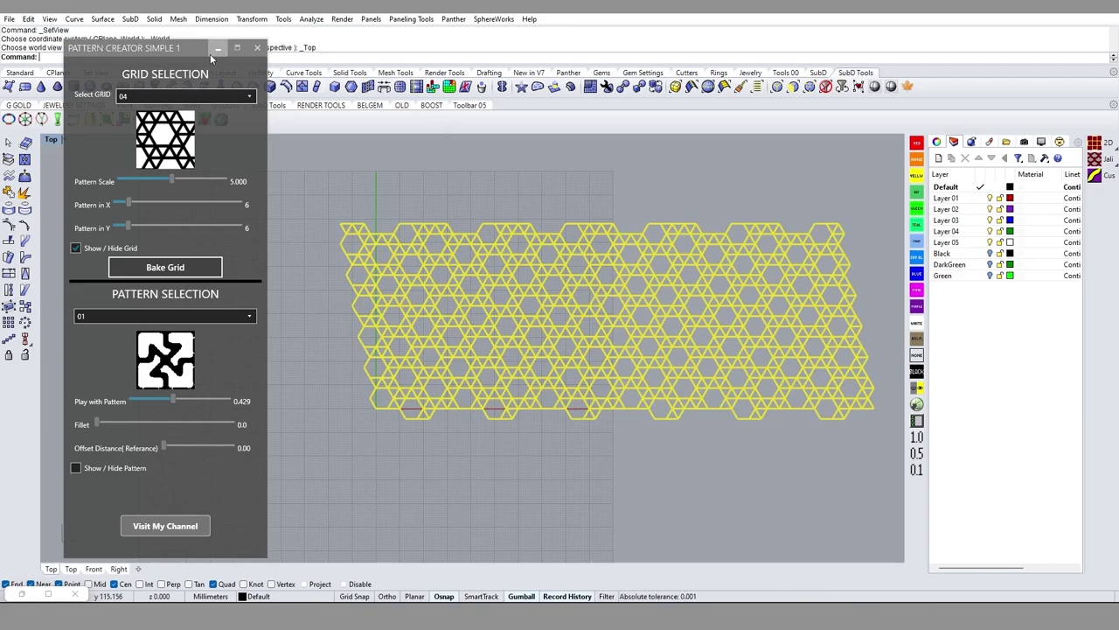
{"action": "left_click", "coordinate": [171, 98]}
{"action": "left_click", "coordinate": [171, 101]}
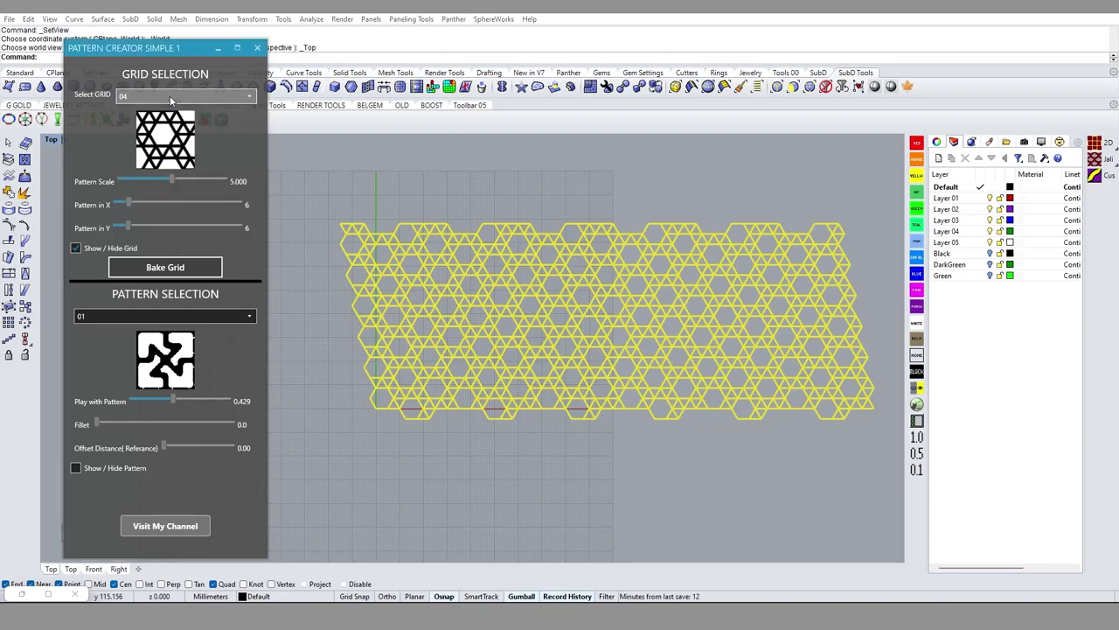
{"action": "left_click", "coordinate": [171, 98]}
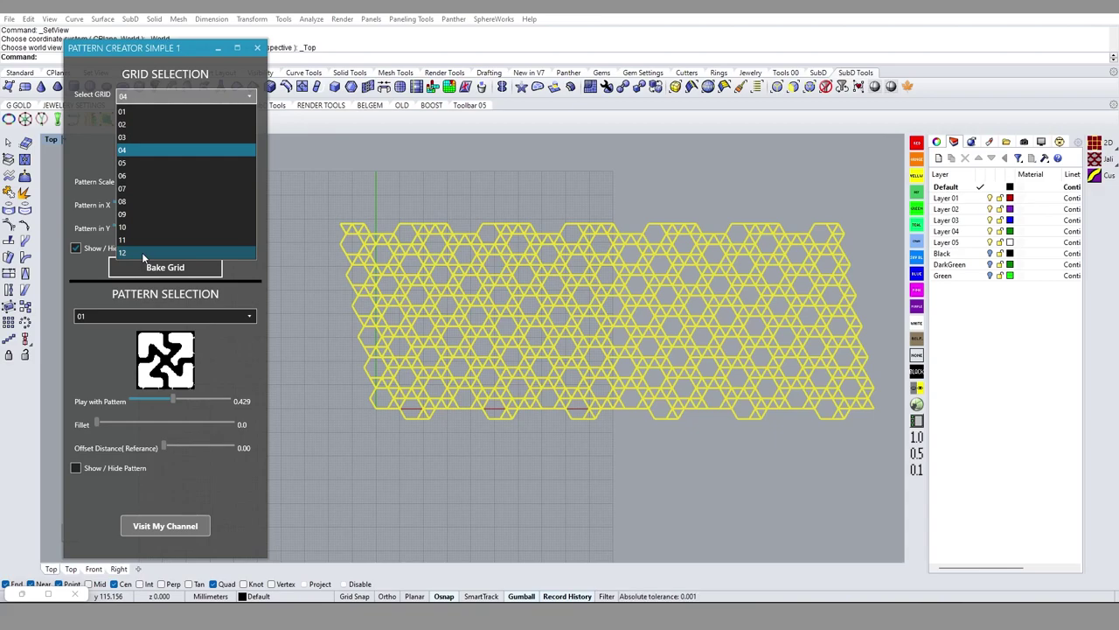
{"action": "left_click", "coordinate": [203, 100]}
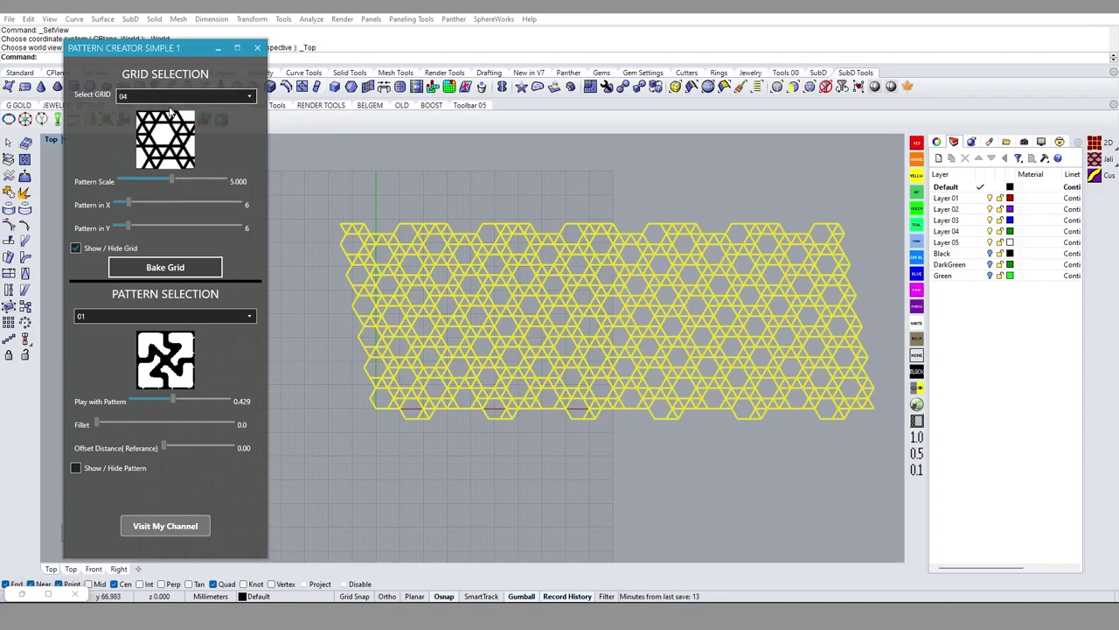
{"action": "left_click", "coordinate": [172, 96]}
{"action": "left_click", "coordinate": [170, 137]}
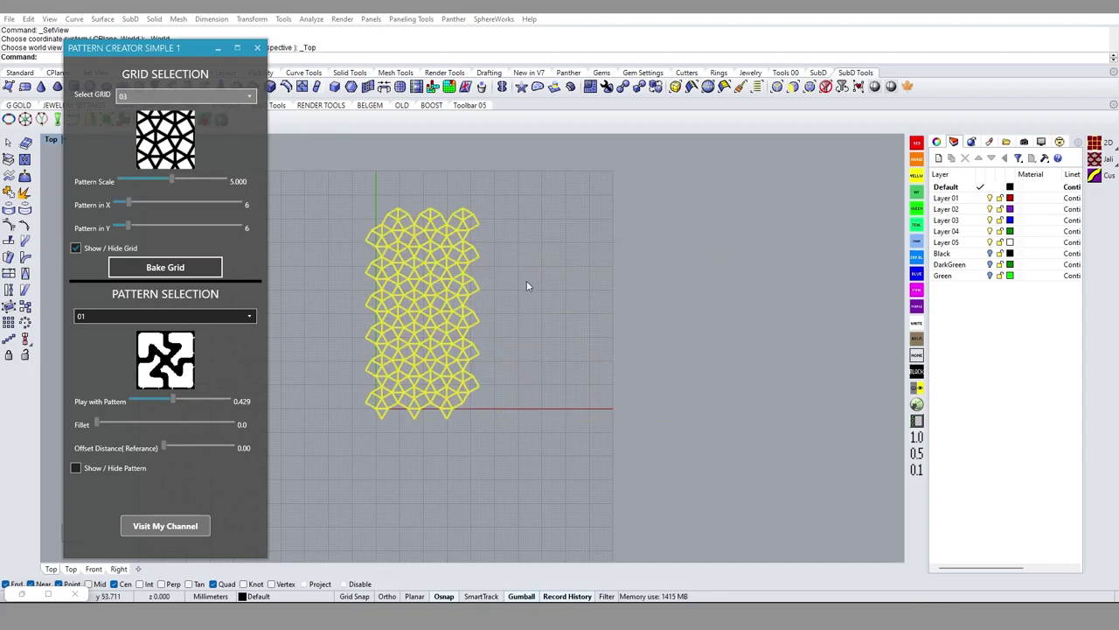
{"action": "scroll", "coordinate": [556, 302], "scroll_direction": "up", "scroll_amount": 3}
{"action": "scroll", "coordinate": [537, 325], "scroll_direction": "up", "scroll_amount": 2}
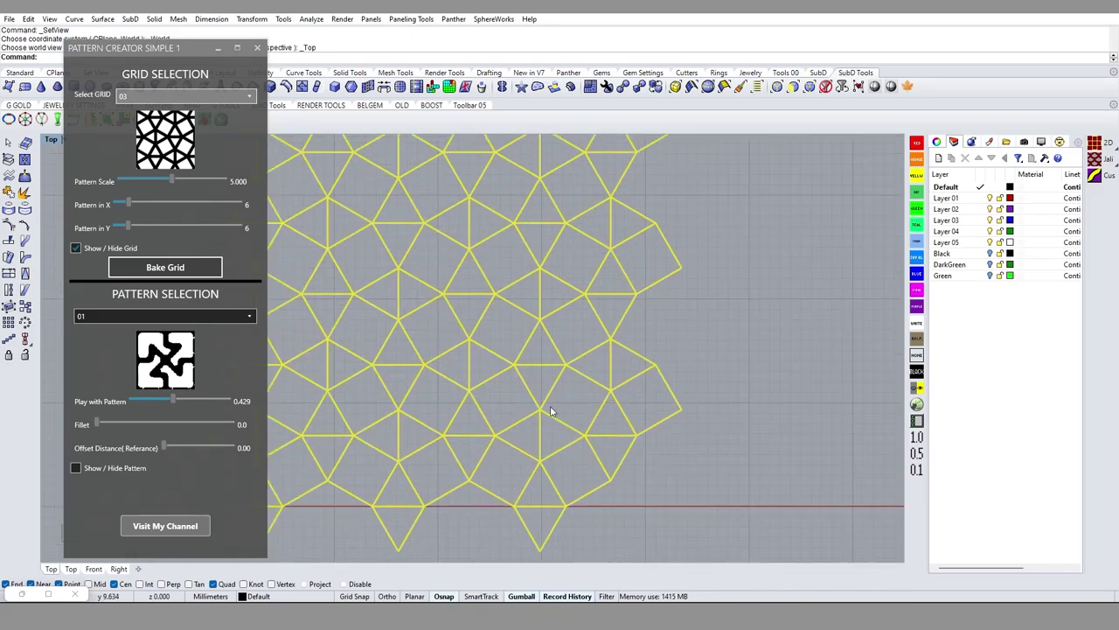
{"action": "scroll", "coordinate": [548, 408], "scroll_direction": "up", "scroll_amount": 2}
{"action": "scroll", "coordinate": [659, 358], "scroll_direction": "up", "scroll_amount": 2}
{"action": "scroll", "coordinate": [553, 367], "scroll_direction": "up", "scroll_amount": 2}
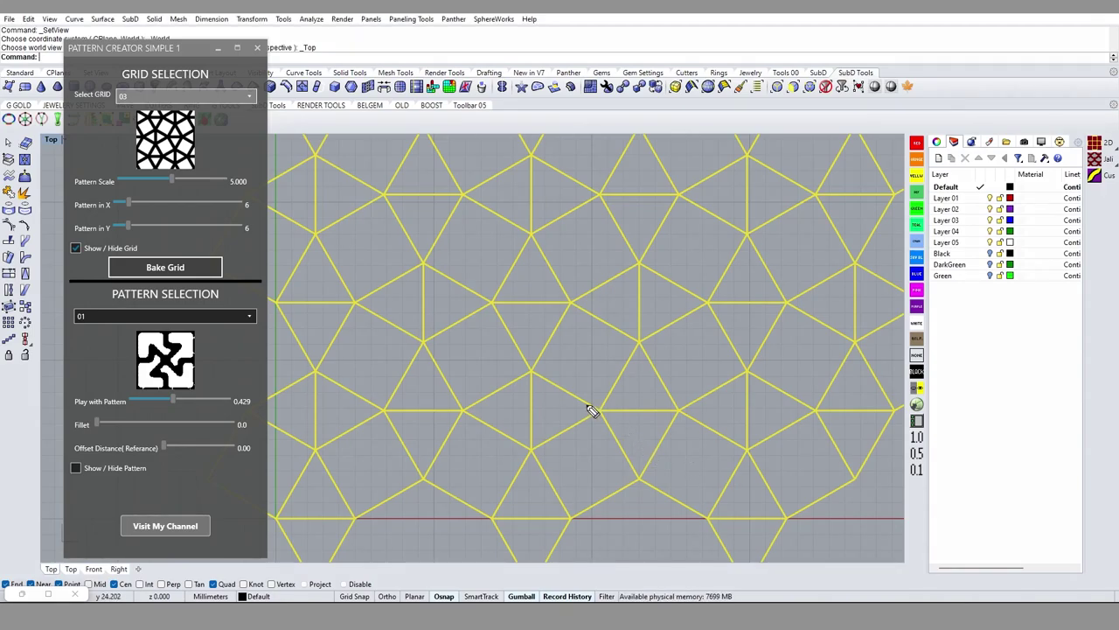
{"action": "mouse_move", "coordinate": [574, 310]}
{"action": "left_mouse_down"}
{"action": "mouse_move", "coordinate": [620, 339]}
{"action": "mouse_move", "coordinate": [574, 310]}
{"action": "left_mouse_up"}
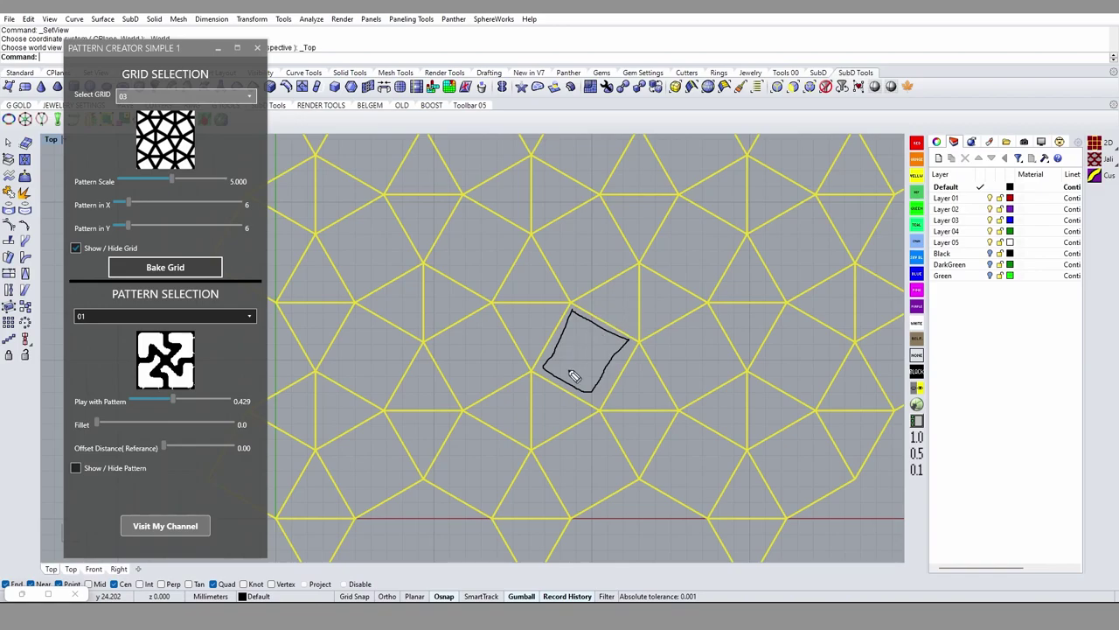
{"action": "mouse_move", "coordinate": [537, 378]}
{"action": "left_mouse_down"}
{"action": "mouse_move", "coordinate": [560, 428]}
{"action": "mouse_move", "coordinate": [535, 376]}
{"action": "left_mouse_up"}
{"action": "mouse_move", "coordinate": [505, 311]}
{"action": "left_mouse_down"}
{"action": "mouse_move", "coordinate": [527, 348]}
{"action": "mouse_move", "coordinate": [507, 311]}
{"action": "left_mouse_up"}
{"action": "mouse_move", "coordinate": [581, 299]}
{"action": "left_mouse_down"}
{"action": "mouse_move", "coordinate": [637, 280]}
{"action": "mouse_move", "coordinate": [602, 313]}
{"action": "left_mouse_up"}
{"action": "mouse_move", "coordinate": [637, 345]}
{"action": "left_mouse_down"}
{"action": "mouse_move", "coordinate": [617, 402]}
{"action": "mouse_move", "coordinate": [624, 369]}
{"action": "left_mouse_up"}
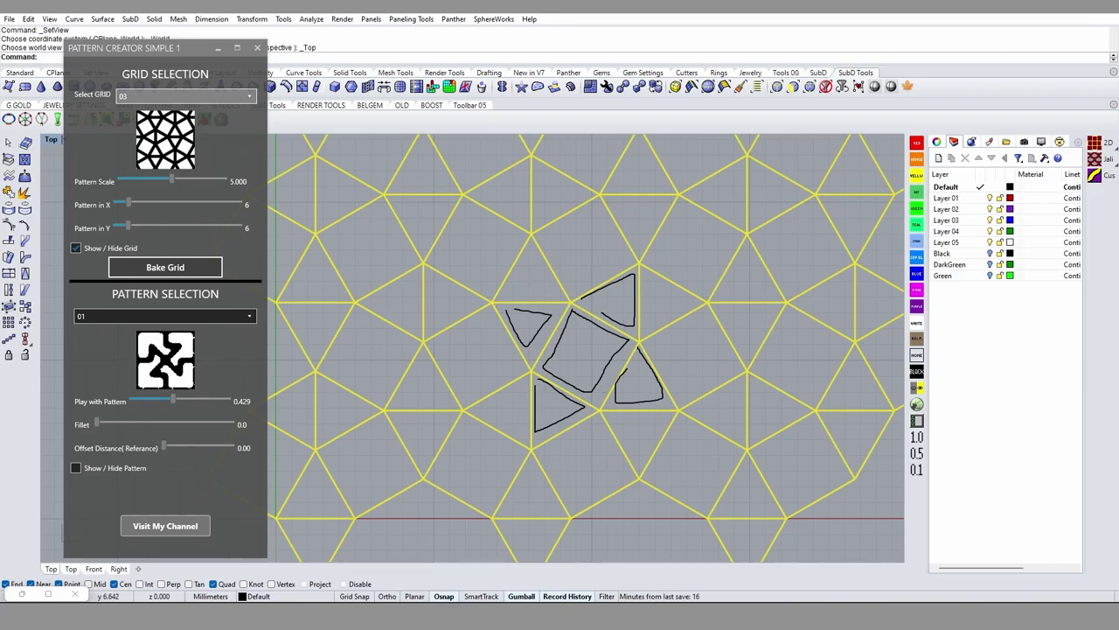
Step: Try concentric grid 12, settle on honeycomb grid 11, and test a smaller Pattern Scale
{"action": "left_click", "coordinate": [164, 95]}
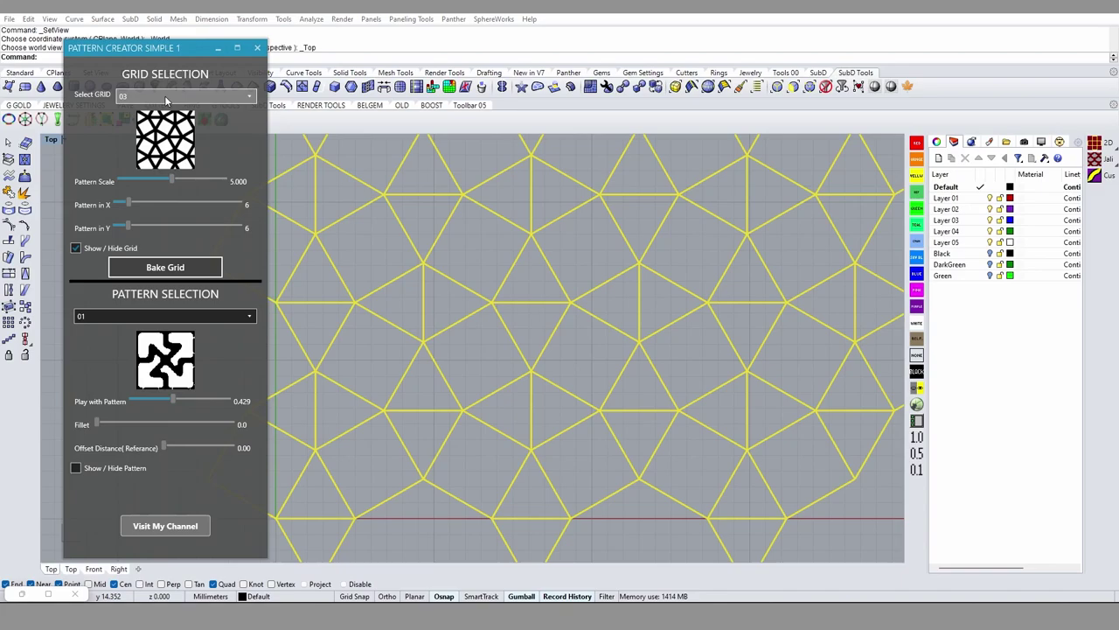
{"action": "scroll", "coordinate": [164, 95], "scroll_direction": "down", "scroll_amount": 1}
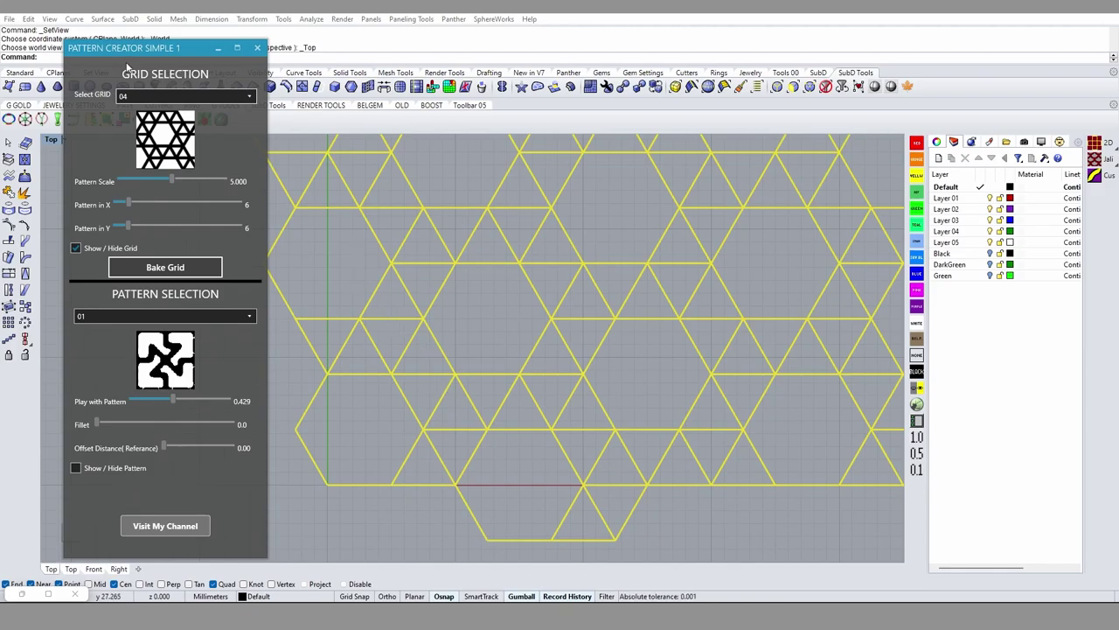
{"action": "left_click", "coordinate": [155, 96]}
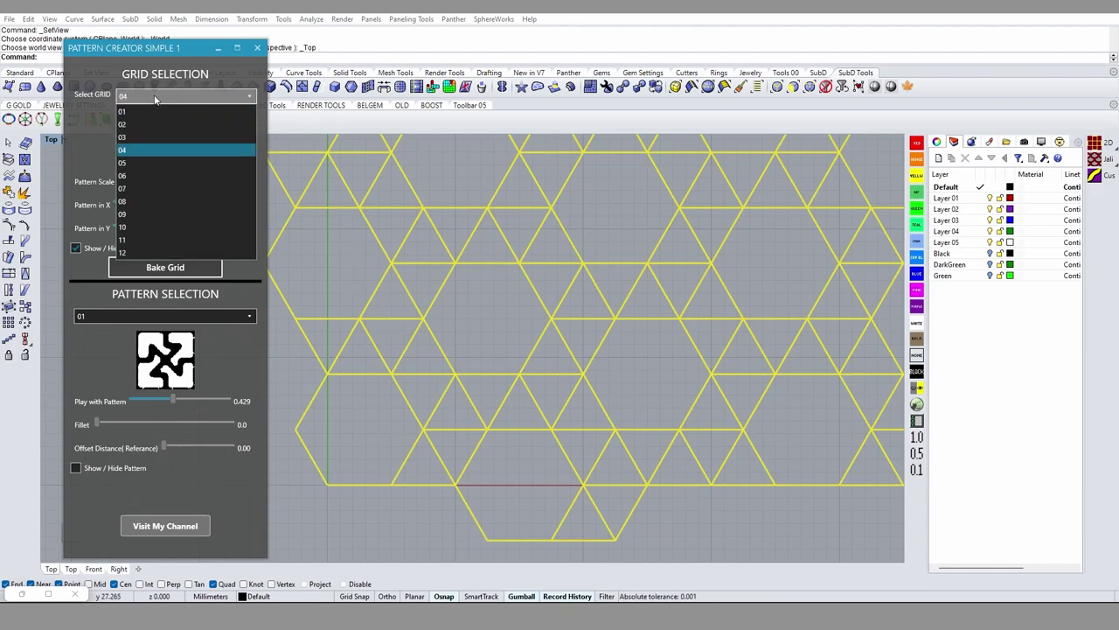
{"action": "left_click", "coordinate": [124, 253]}
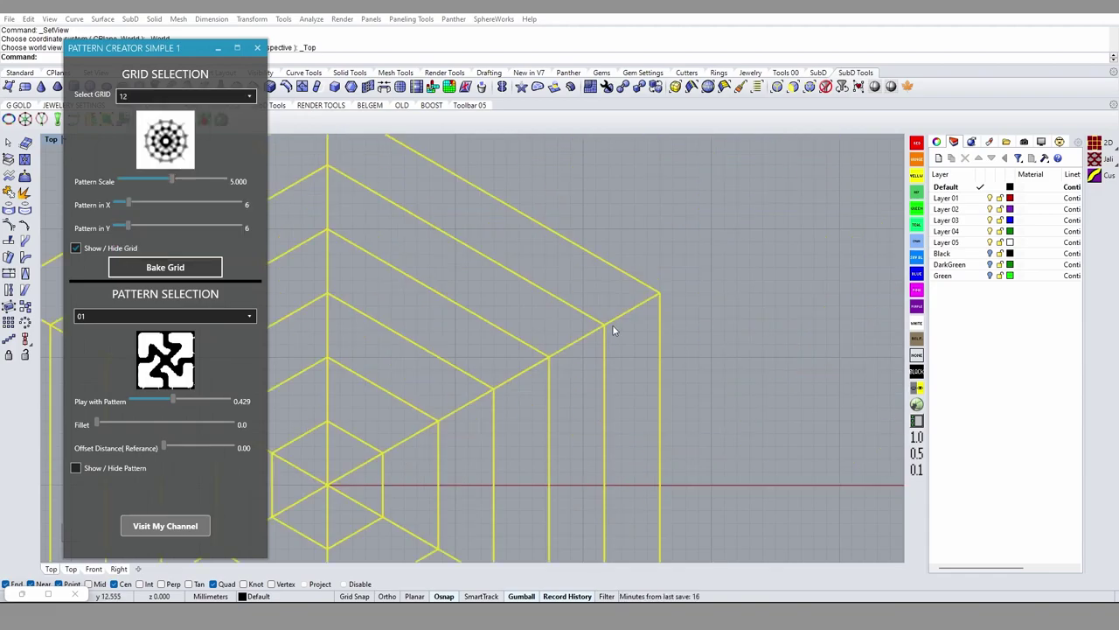
{"action": "scroll", "coordinate": [612, 332], "scroll_direction": "down", "scroll_amount": 3}
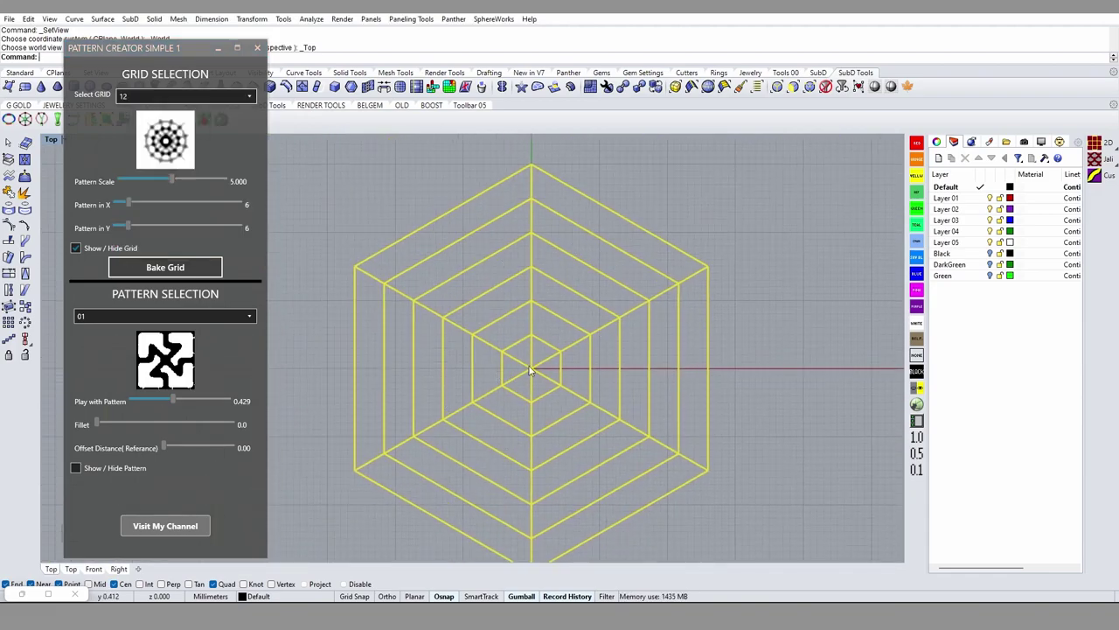
{"action": "left_click", "coordinate": [183, 95]}
{"action": "left_click", "coordinate": [154, 234]}
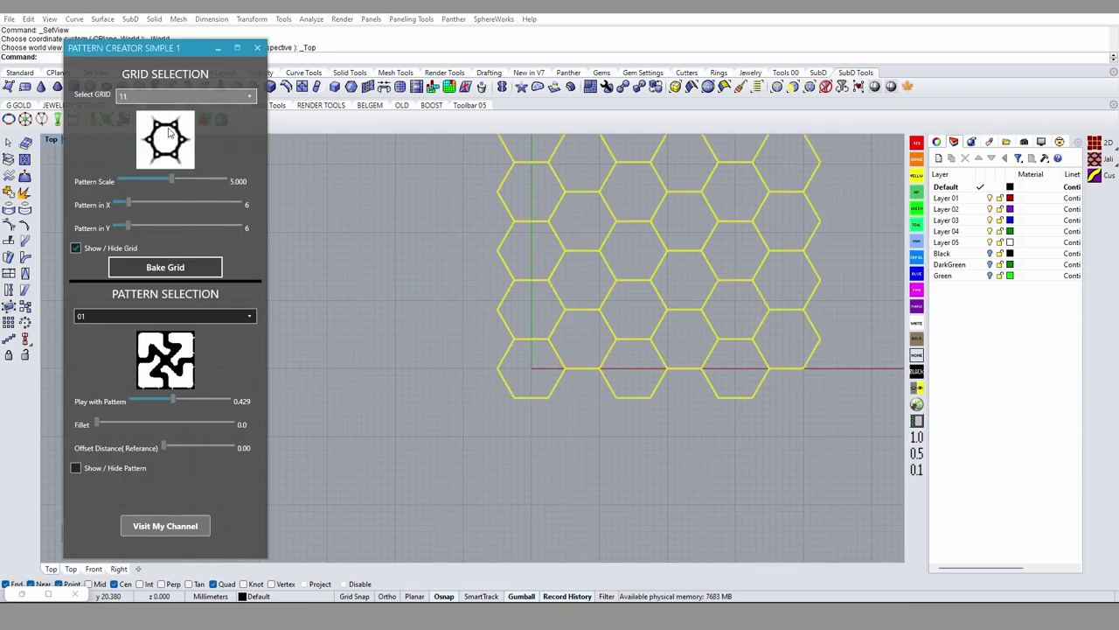
{"action": "scroll", "coordinate": [606, 341], "scroll_direction": "down", "scroll_amount": 3}
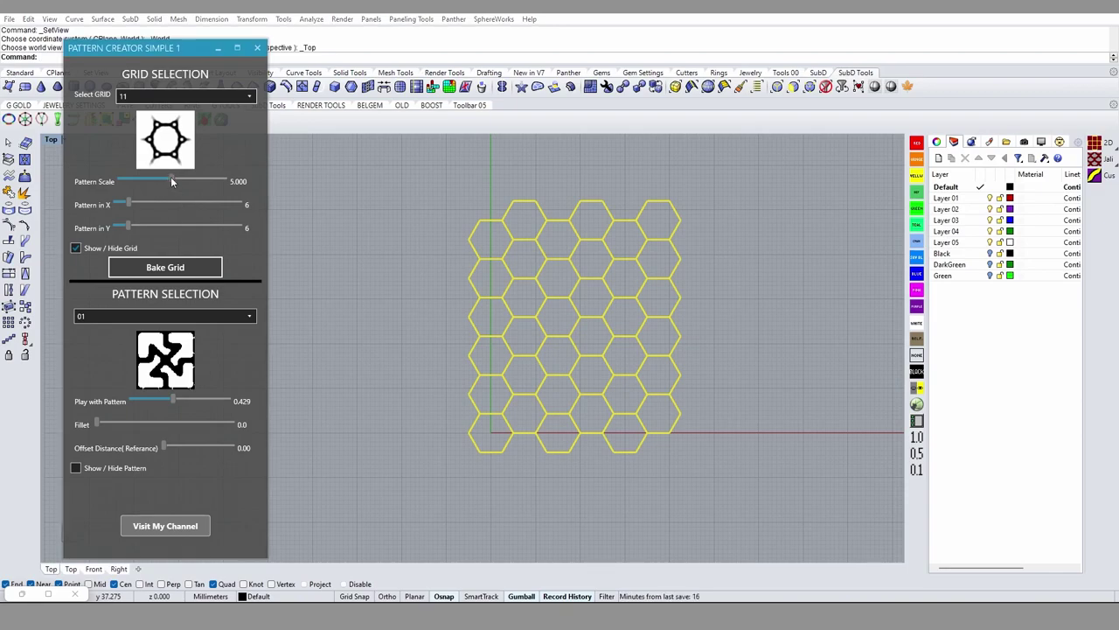
{"action": "mouse_move", "coordinate": [170, 176]}
{"action": "left_mouse_down"}
{"action": "mouse_move", "coordinate": [144, 180]}
{"action": "mouse_move", "coordinate": [170, 179]}
{"action": "left_mouse_up"}
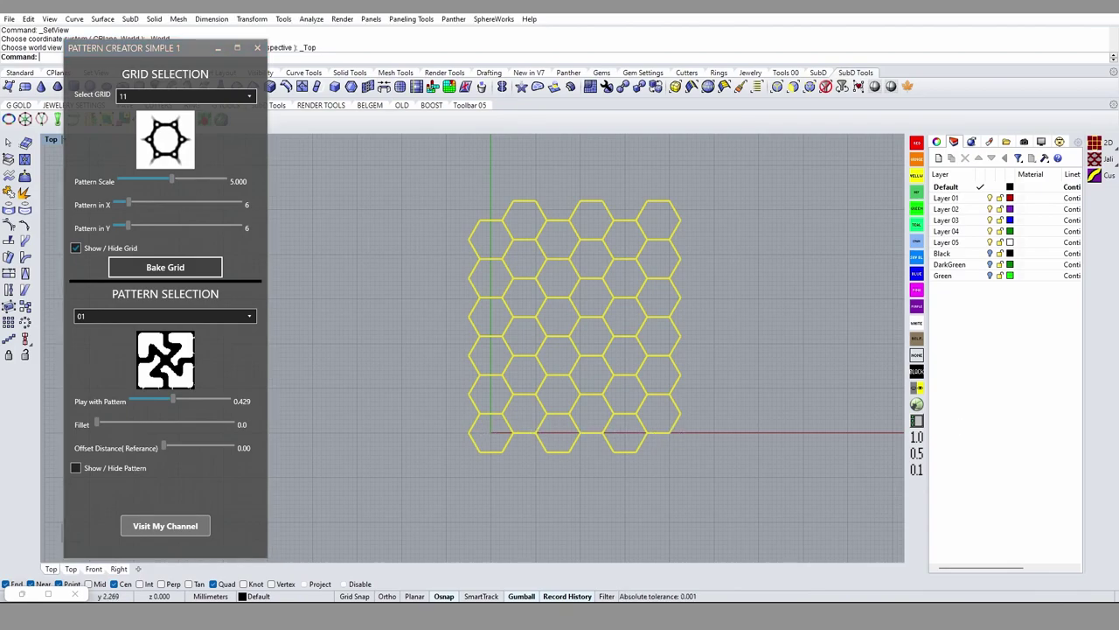
Step: Sketch x and y direction arrows beside the grid, erase them, then drag the columns slider toward 10
{"action": "mouse_move", "coordinate": [470, 491]}
{"action": "left_mouse_down"}
{"action": "mouse_move", "coordinate": [665, 484]}
{"action": "mouse_move", "coordinate": [667, 495]}
{"action": "left_mouse_up"}
{"action": "mouse_move", "coordinate": [598, 492]}
{"action": "left_mouse_down"}
{"action": "mouse_move", "coordinate": [616, 500]}
{"action": "mouse_move", "coordinate": [604, 502]}
{"action": "left_mouse_up"}
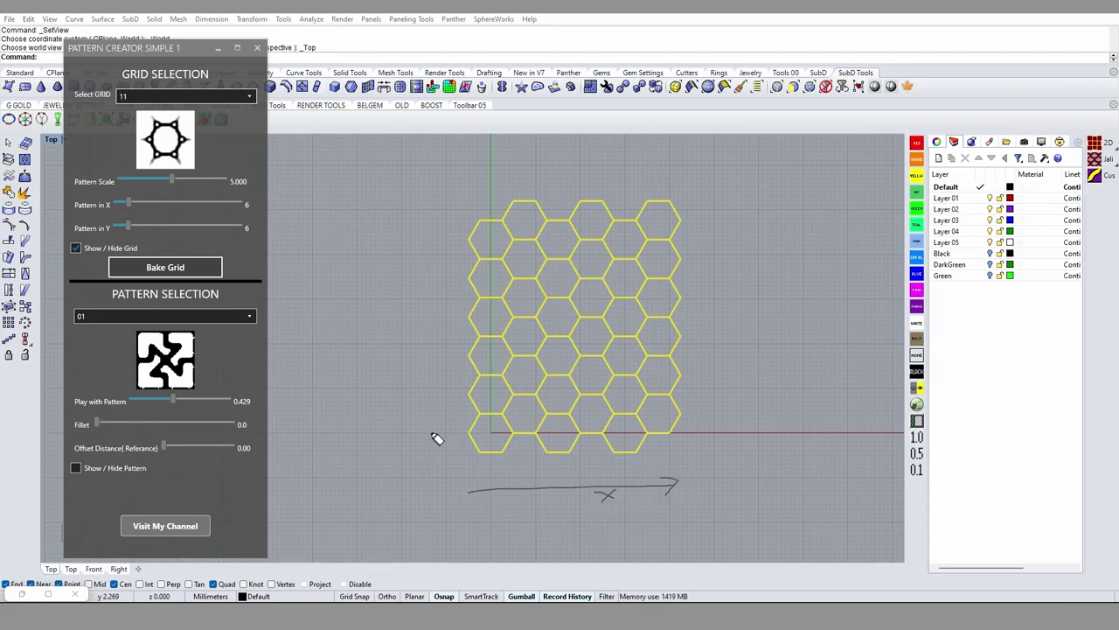
{"action": "mouse_move", "coordinate": [431, 433]}
{"action": "left_mouse_down"}
{"action": "mouse_move", "coordinate": [431, 326]}
{"action": "mouse_move", "coordinate": [443, 320]}
{"action": "left_mouse_up"}
{"action": "left_click_drag", "start_coordinate": [419, 273], "coordinate": [429, 293]}
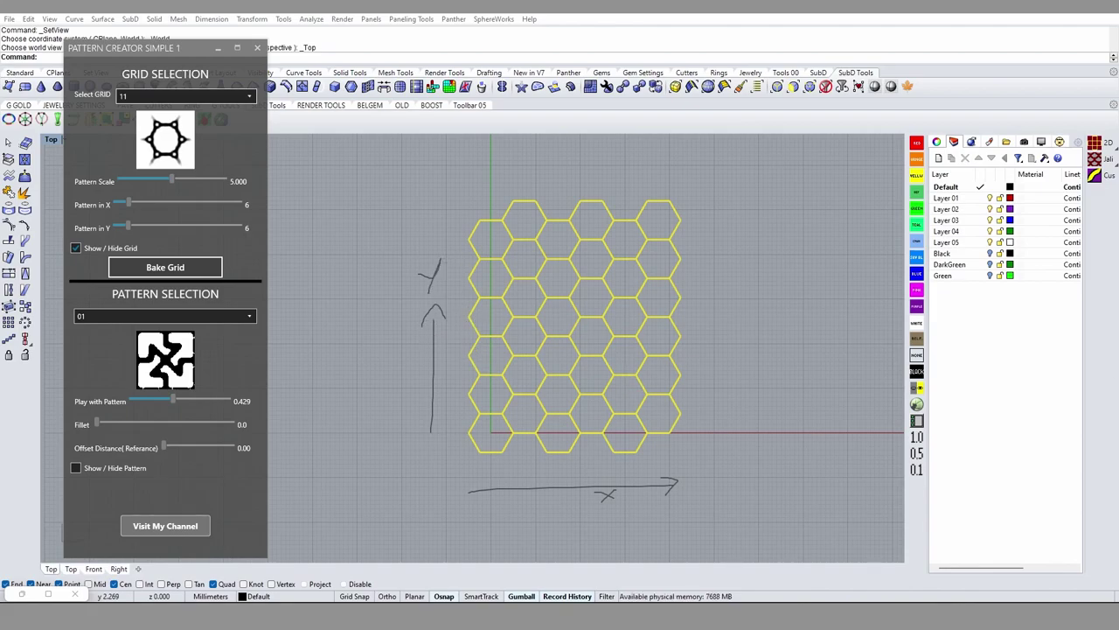
{"action": "key", "text": "Escape"}
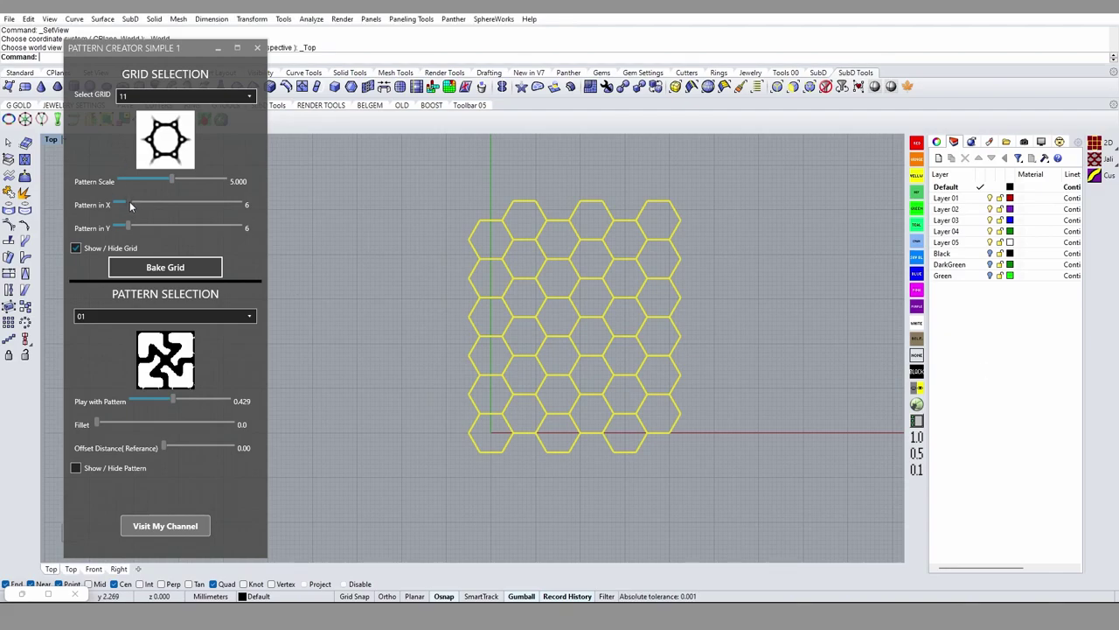
{"action": "mouse_move", "coordinate": [129, 201]}
{"action": "left_mouse_down"}
{"action": "mouse_move", "coordinate": [139, 201]}
{"action": "mouse_move", "coordinate": [129, 229]}
{"action": "left_mouse_up"}
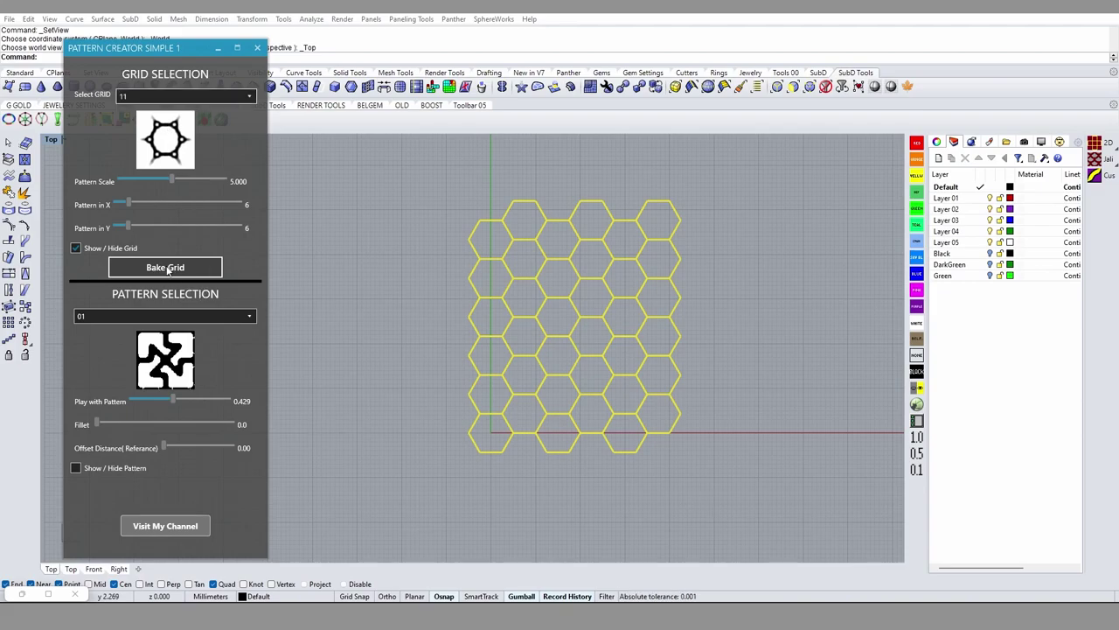
Step: Choose grid 02, then relaunch Pattern Creator from the pattern toolbar
{"action": "left_click", "coordinate": [174, 95]}
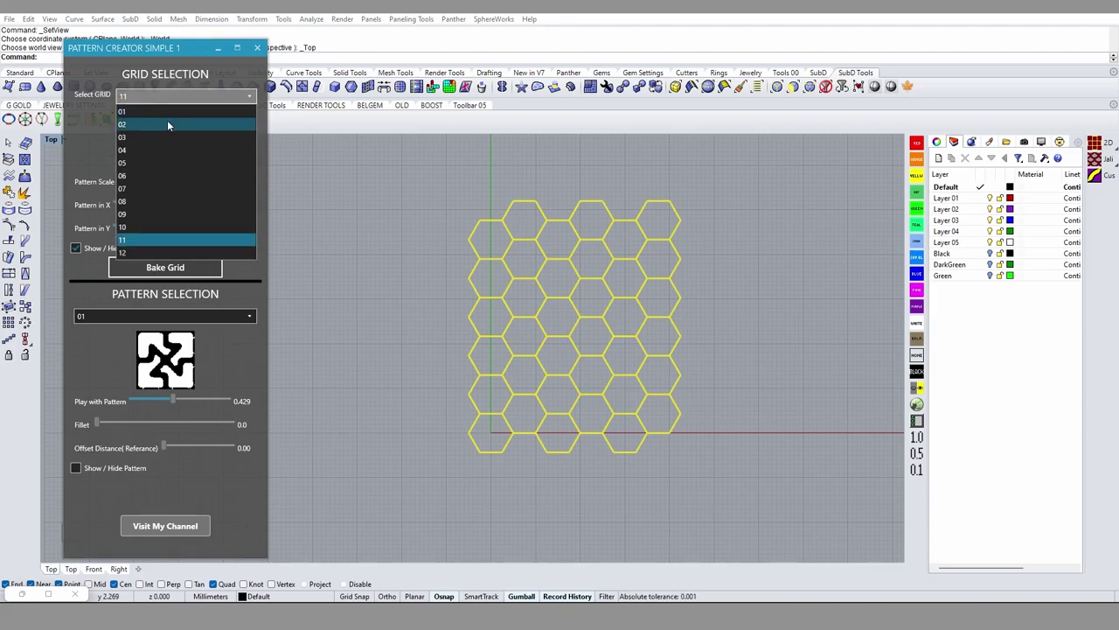
{"action": "left_click", "coordinate": [168, 125]}
{"action": "left_click", "coordinate": [257, 48]}
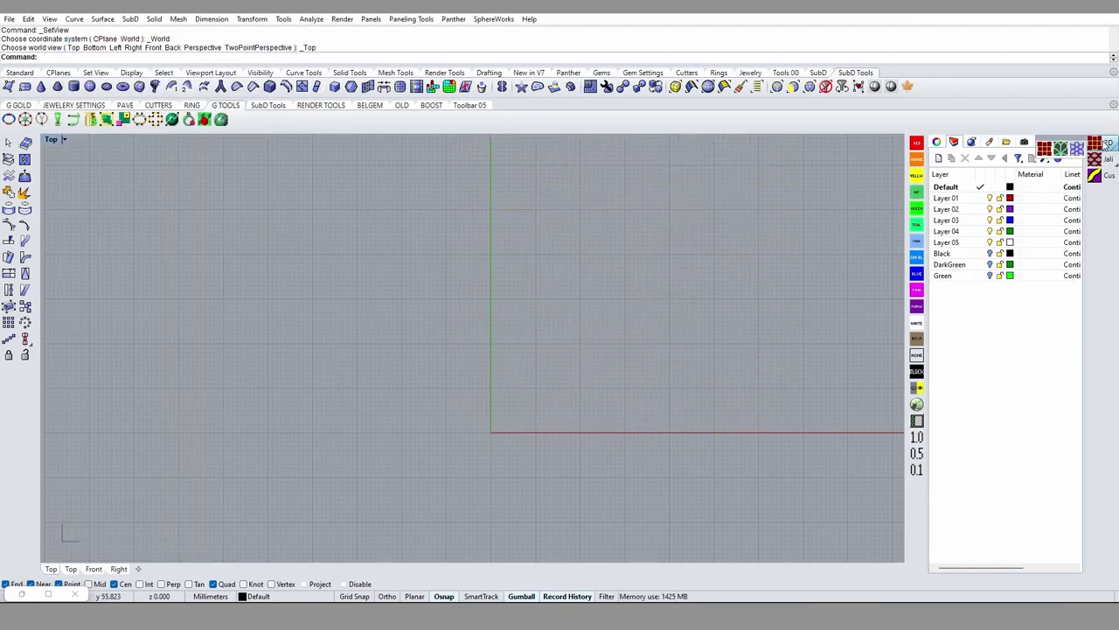
{"action": "left_click", "coordinate": [1045, 149]}
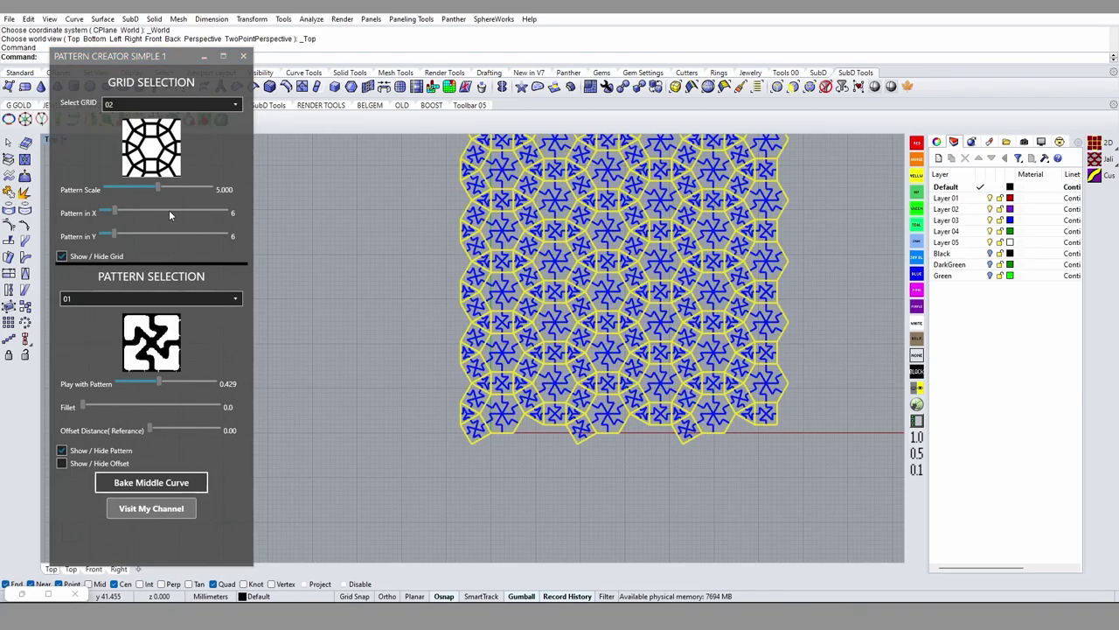
Step: Switch the grid to 01 and back to 02, and hide the star pattern
{"action": "left_click", "coordinate": [153, 105]}
{"action": "scroll", "coordinate": [149, 114], "scroll_direction": "up", "scroll_amount": 1}
{"action": "left_click", "coordinate": [143, 120]}
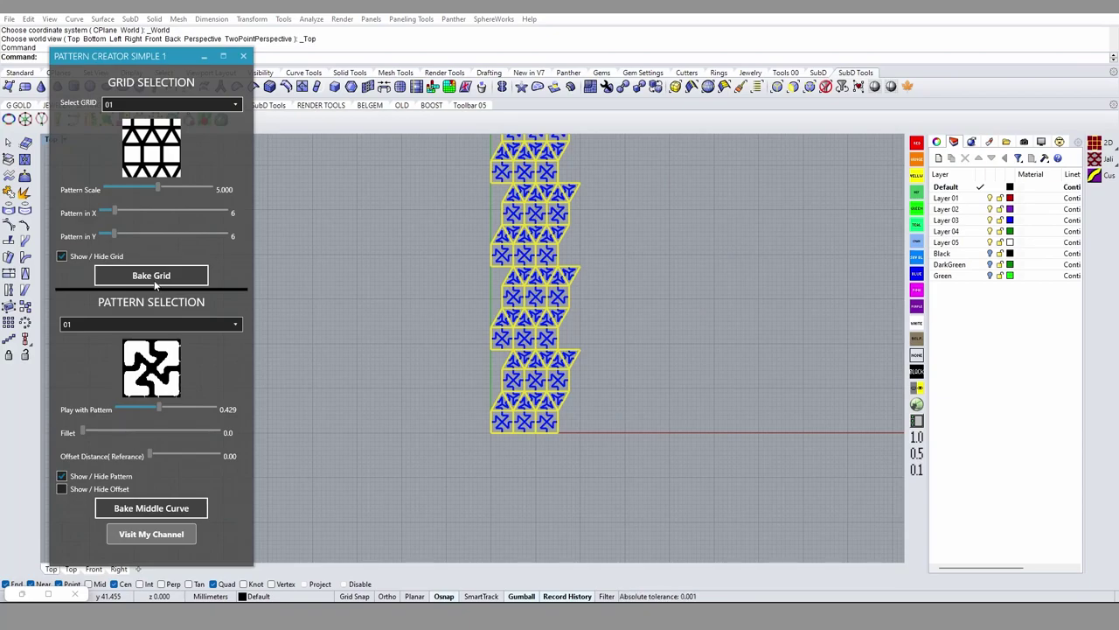
{"action": "left_click", "coordinate": [147, 112]}
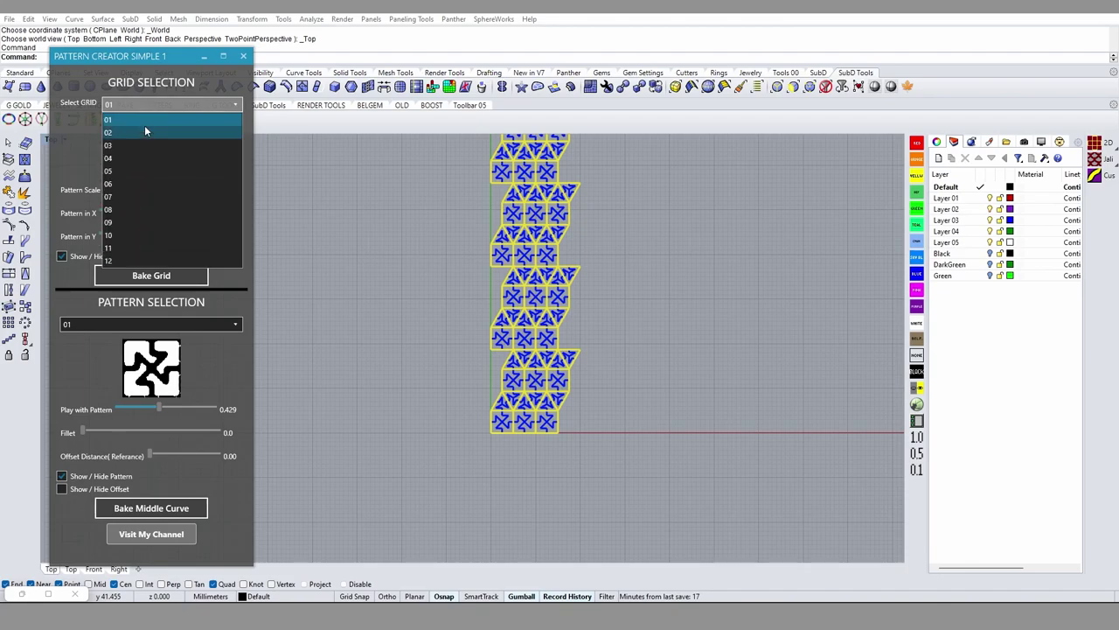
{"action": "left_click", "coordinate": [144, 127]}
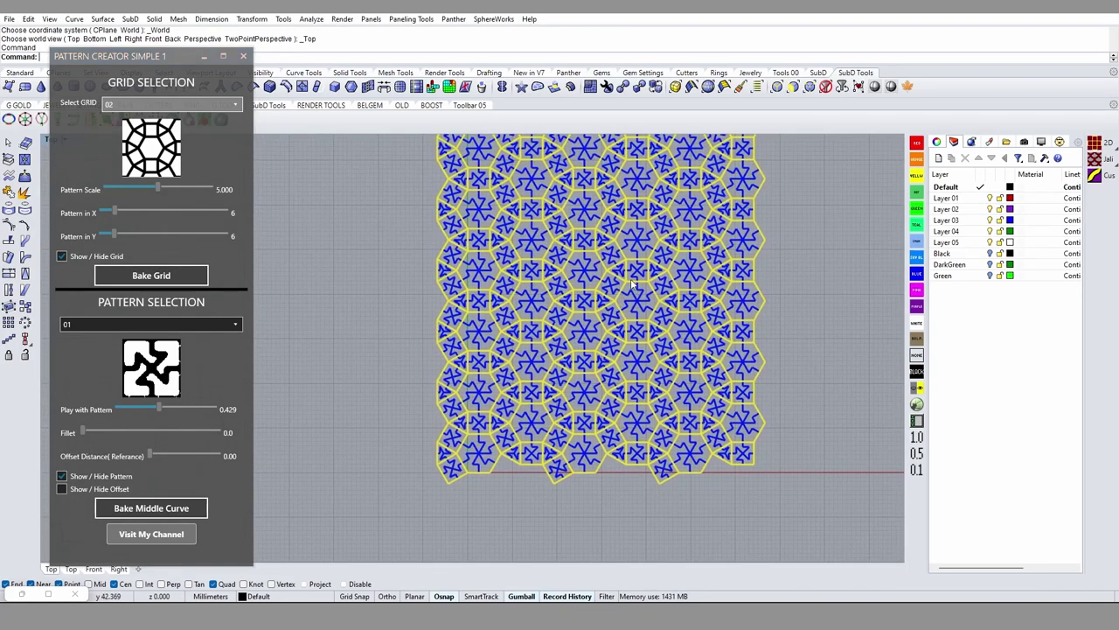
{"action": "scroll", "coordinate": [609, 330], "scroll_direction": "up", "scroll_amount": 1}
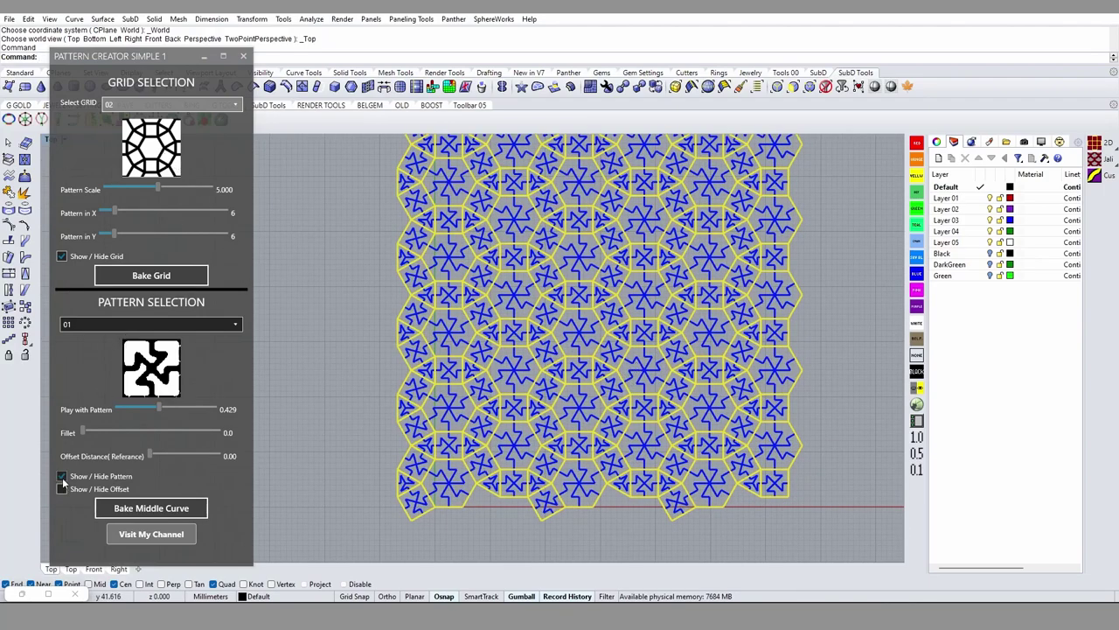
{"action": "left_click", "coordinate": [62, 476]}
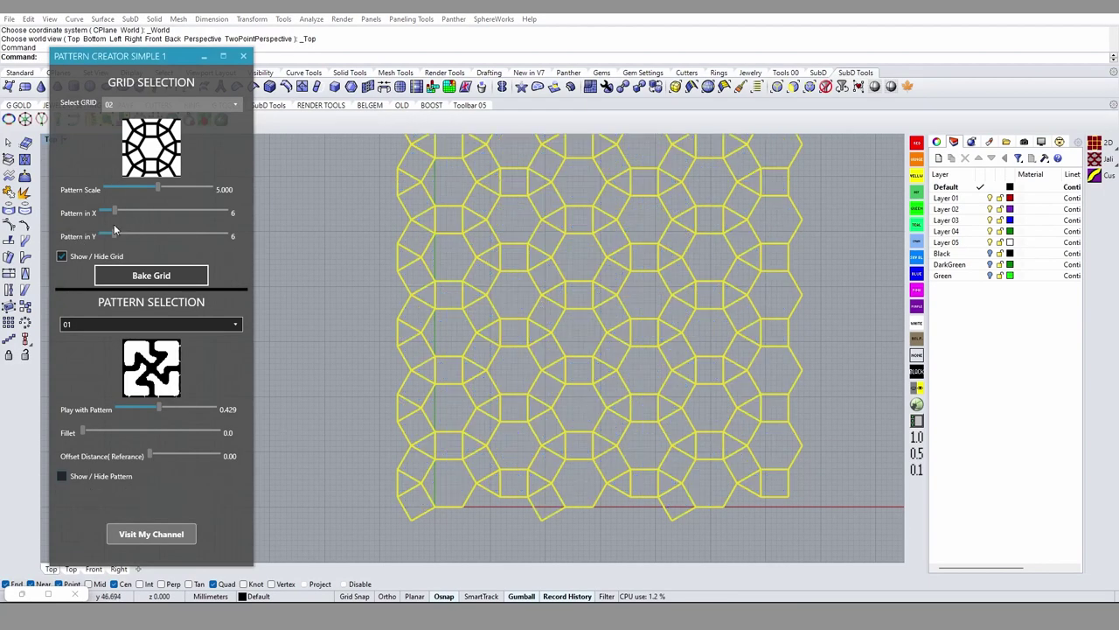
{"action": "scroll", "coordinate": [535, 376], "scroll_direction": "down", "scroll_amount": 2}
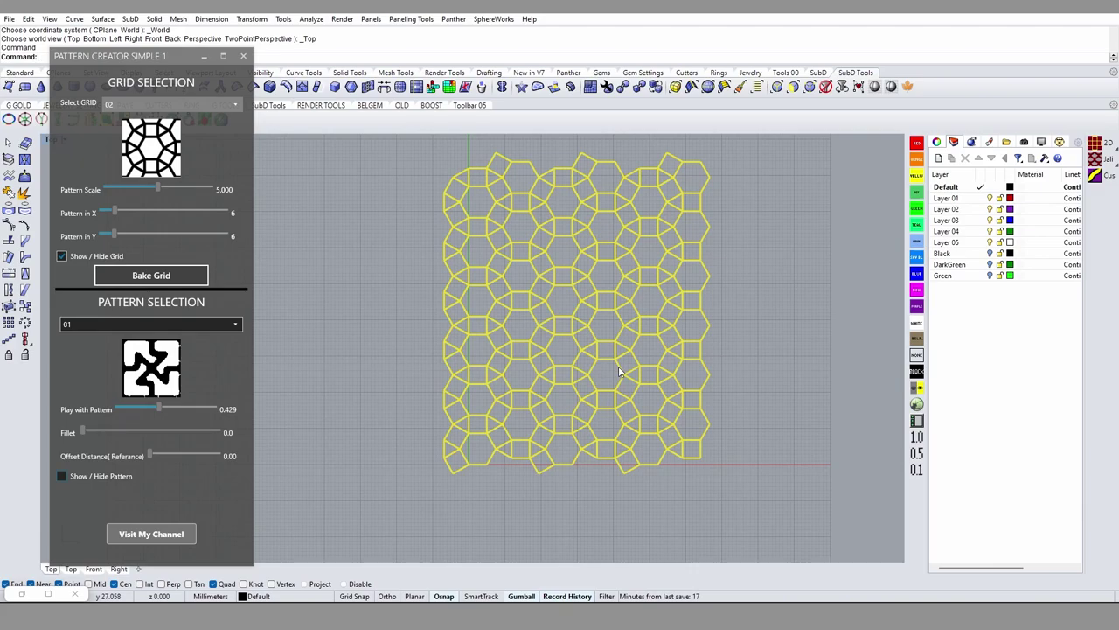
Step: Bake the grid 02 curves and move all 216 of them up-left, off the preview
{"action": "left_click", "coordinate": [151, 276]}
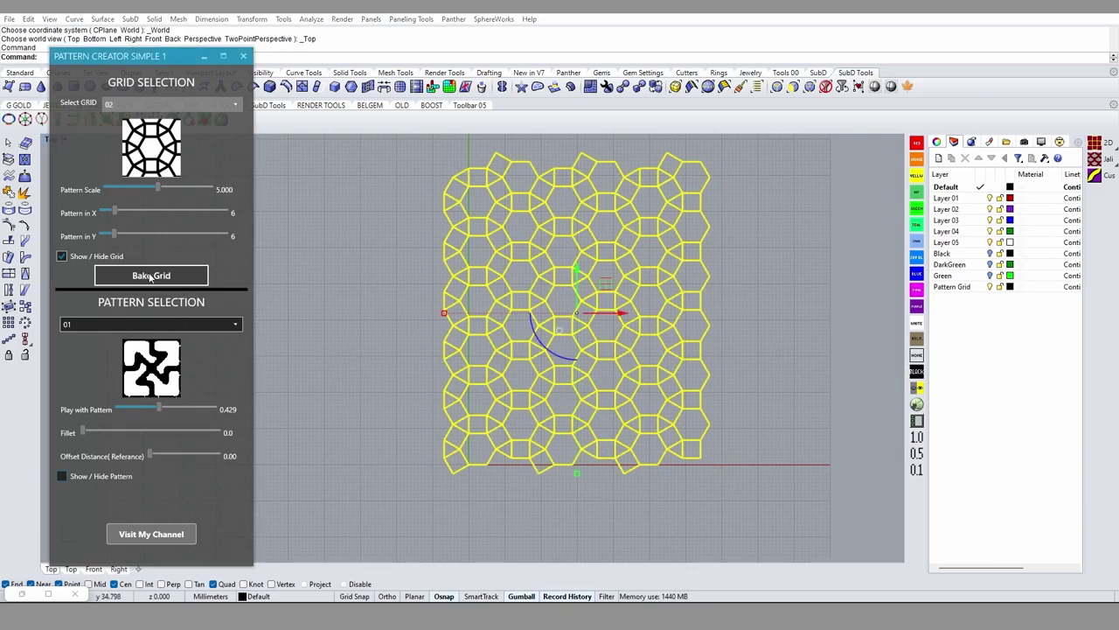
{"action": "left_click", "coordinate": [736, 362]}
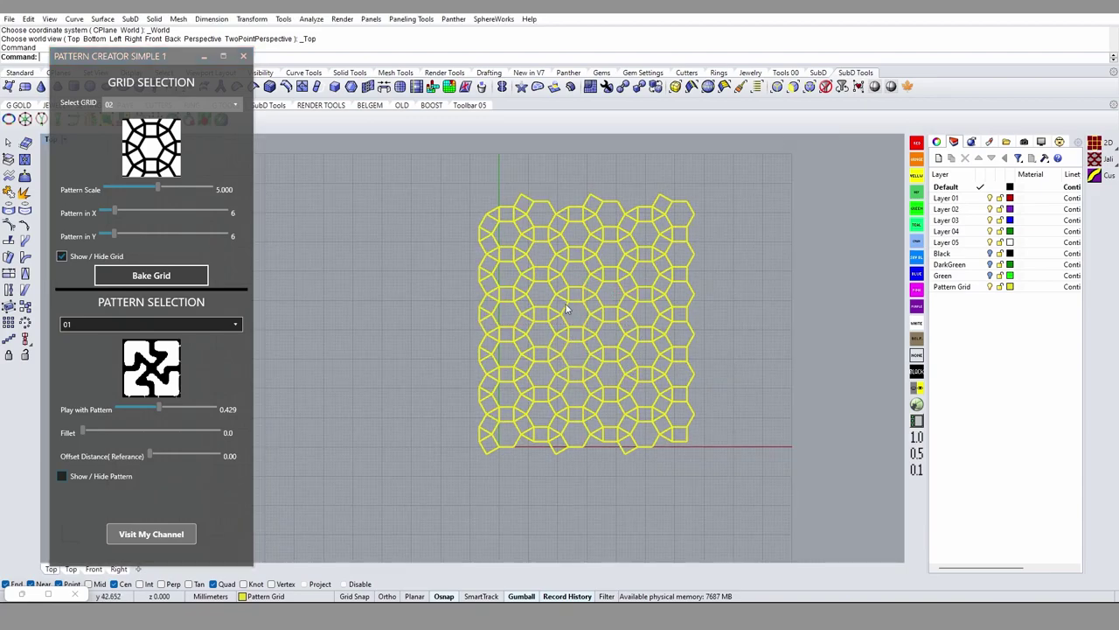
{"action": "left_click_drag", "start_coordinate": [390, 162], "coordinate": [692, 470]}
{"action": "scroll", "coordinate": [644, 385], "scroll_direction": "down", "scroll_amount": 3}
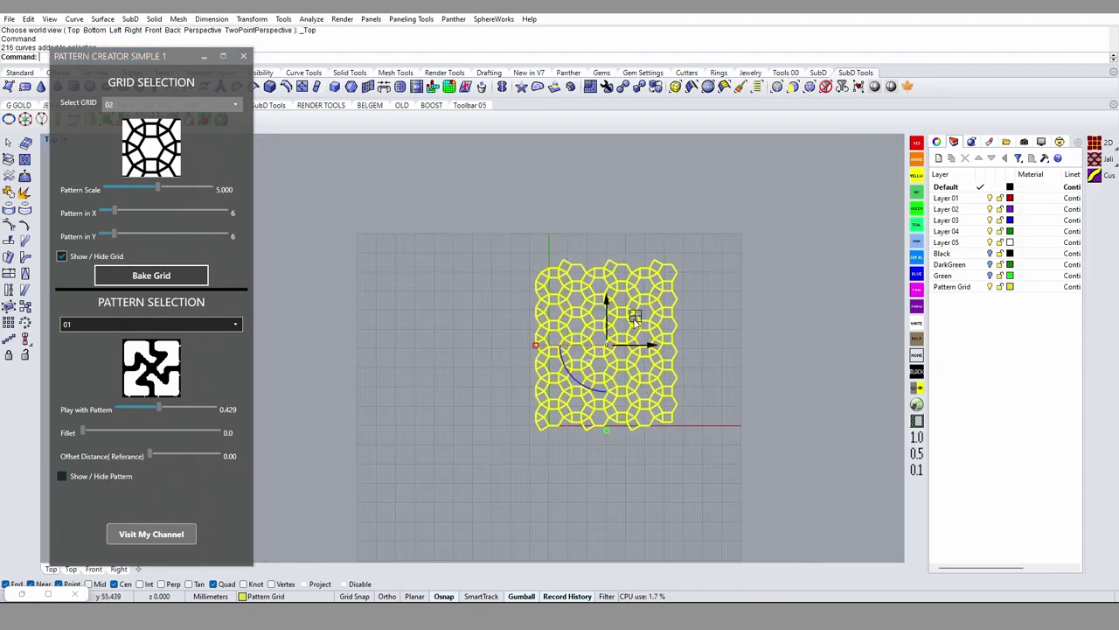
{"action": "left_click_drag", "start_coordinate": [644, 386], "coordinate": [466, 228], "text": "alt"}
{"action": "scroll", "coordinate": [466, 228], "scroll_direction": "up", "scroll_amount": 2}
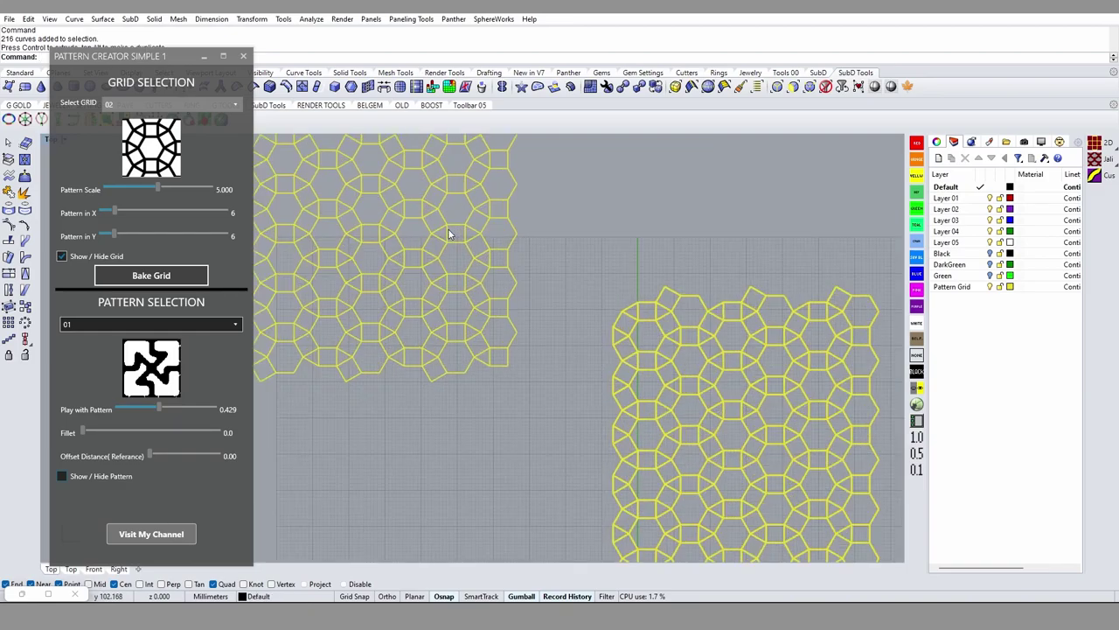
{"action": "scroll", "coordinate": [482, 339], "scroll_direction": "up", "scroll_amount": 2}
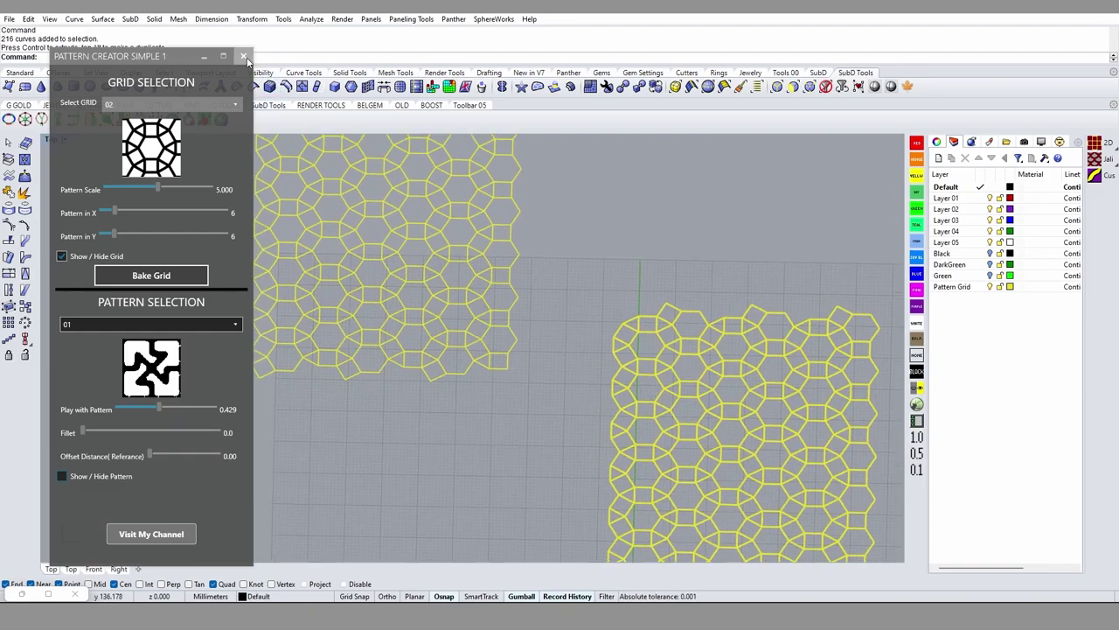
Step: Close Pattern Creator, reselect the baked grid, and pick the Pattern Grid layer to edit
{"action": "left_click", "coordinate": [243, 56]}
{"action": "key", "text": "Delete"}
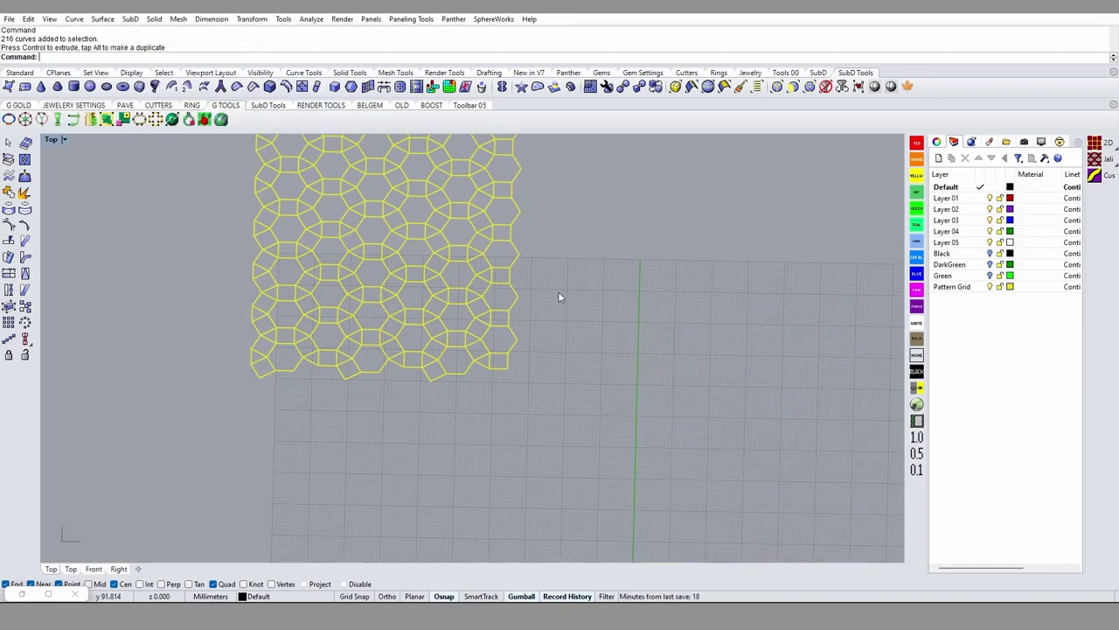
{"action": "scroll", "coordinate": [466, 299], "scroll_direction": "up", "scroll_amount": 4}
{"action": "left_click", "coordinate": [472, 302]}
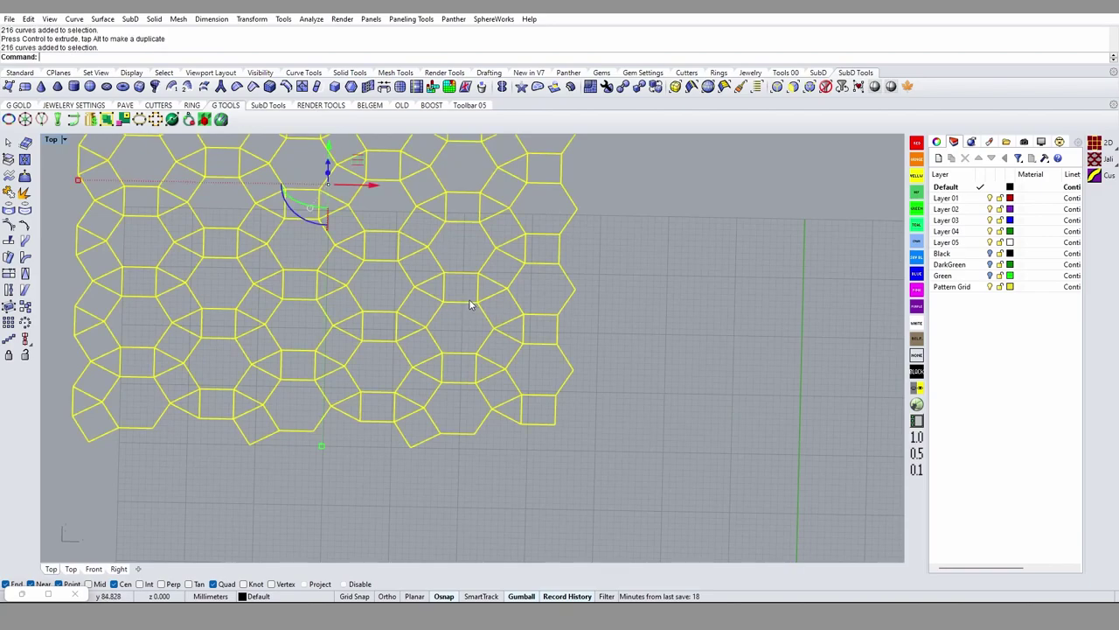
{"action": "left_click", "coordinate": [955, 290]}
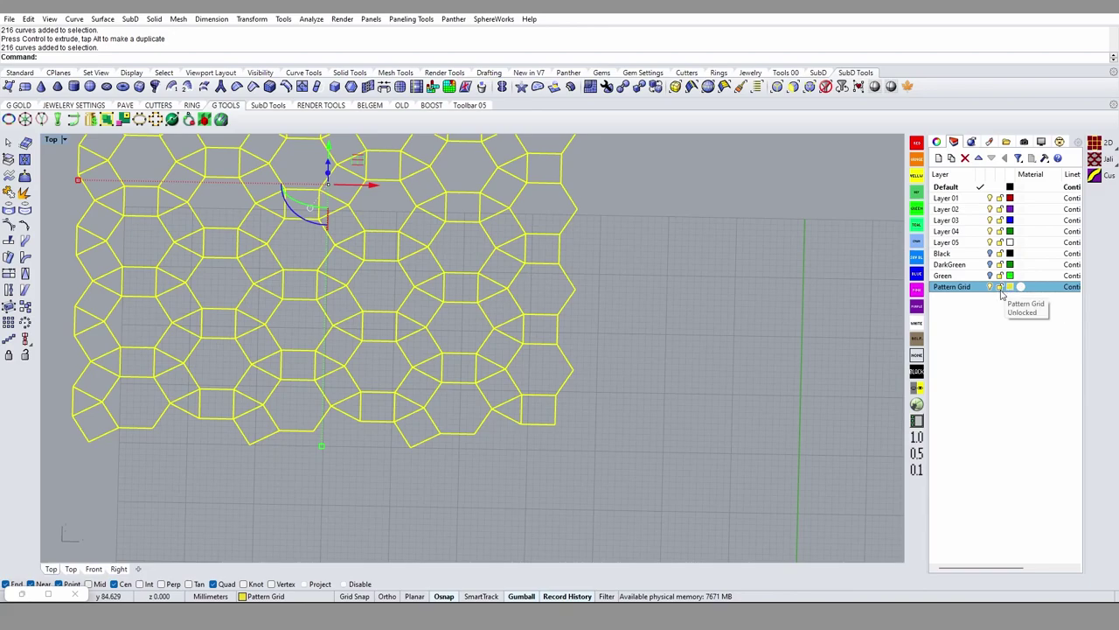
{"action": "scroll", "coordinate": [577, 368], "scroll_direction": "down", "scroll_amount": 3}
{"action": "right_click_drag", "start_coordinate": [639, 321], "coordinate": [644, 354]}
Step: In Top view, pipe the grid curves with a diameter of 2 at both ends and skip render meshing
{"action": "left_click", "coordinate": [643, 355]}
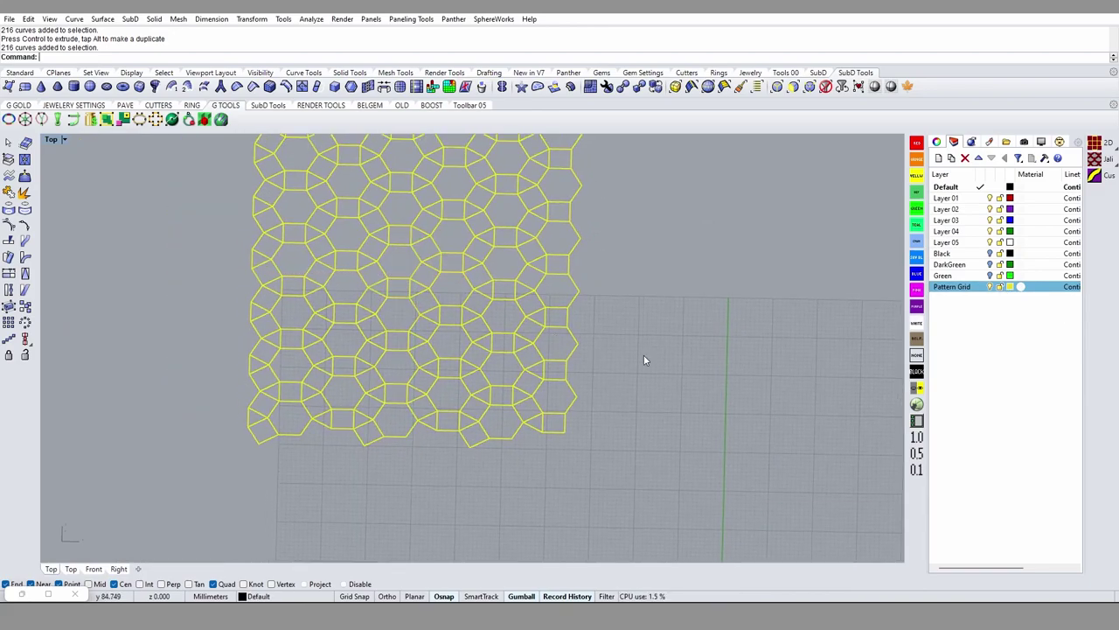
{"action": "type", "text": "top"}
{"action": "key", "text": "Return"}
{"action": "scroll", "coordinate": [560, 345], "scroll_direction": "up", "scroll_amount": 2}
{"action": "left_click", "coordinate": [495, 331]}
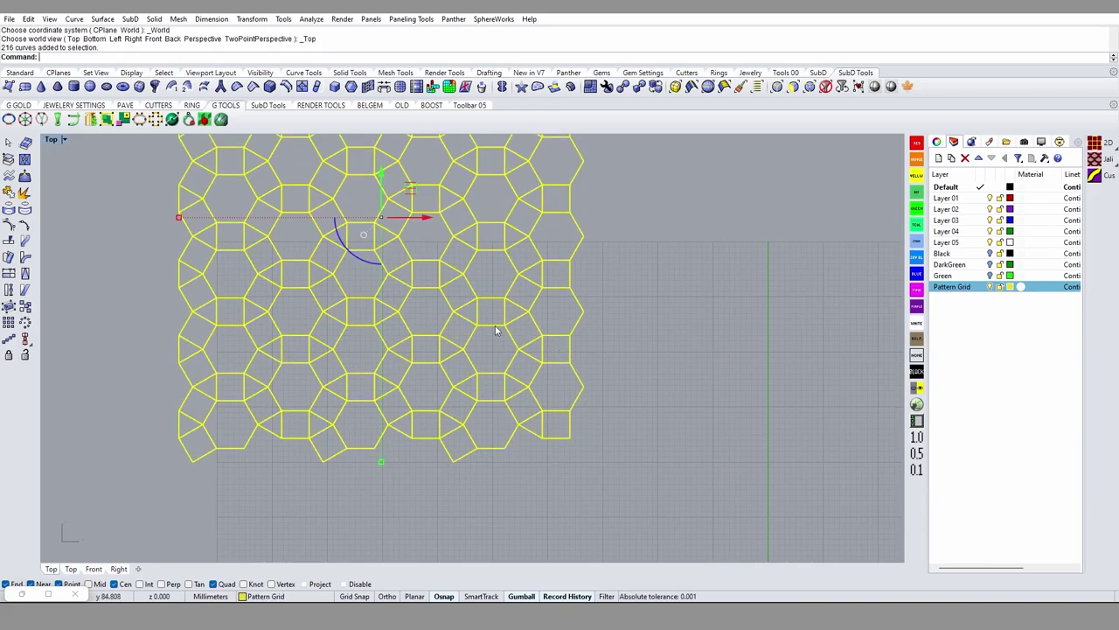
{"action": "type", "text": "pipe"}
{"action": "key", "text": "Return"}
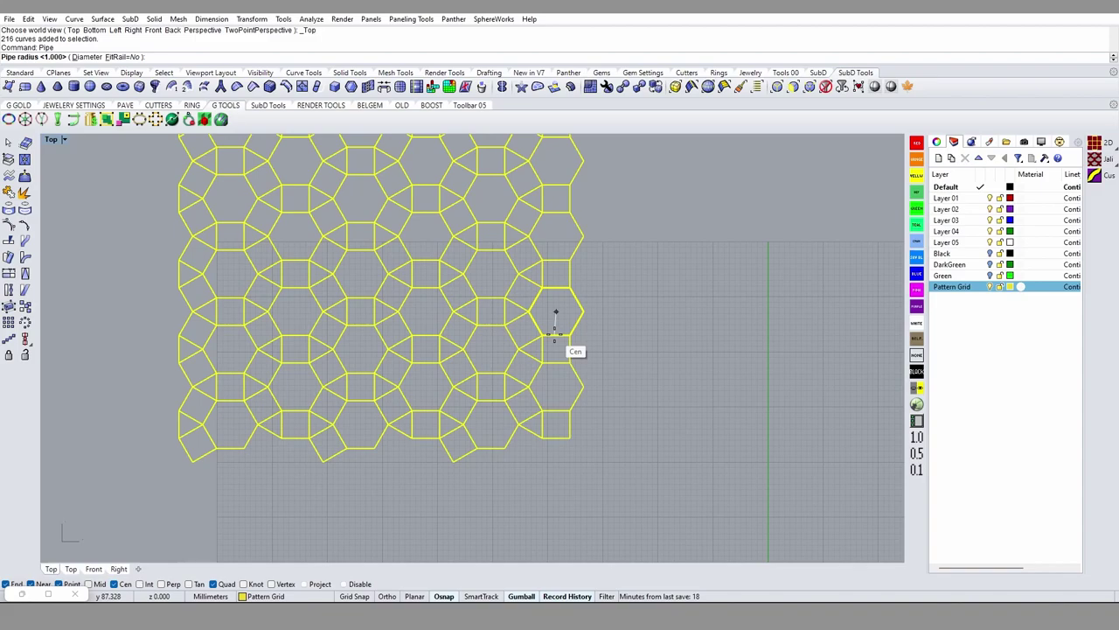
{"action": "left_click", "coordinate": [87, 57]}
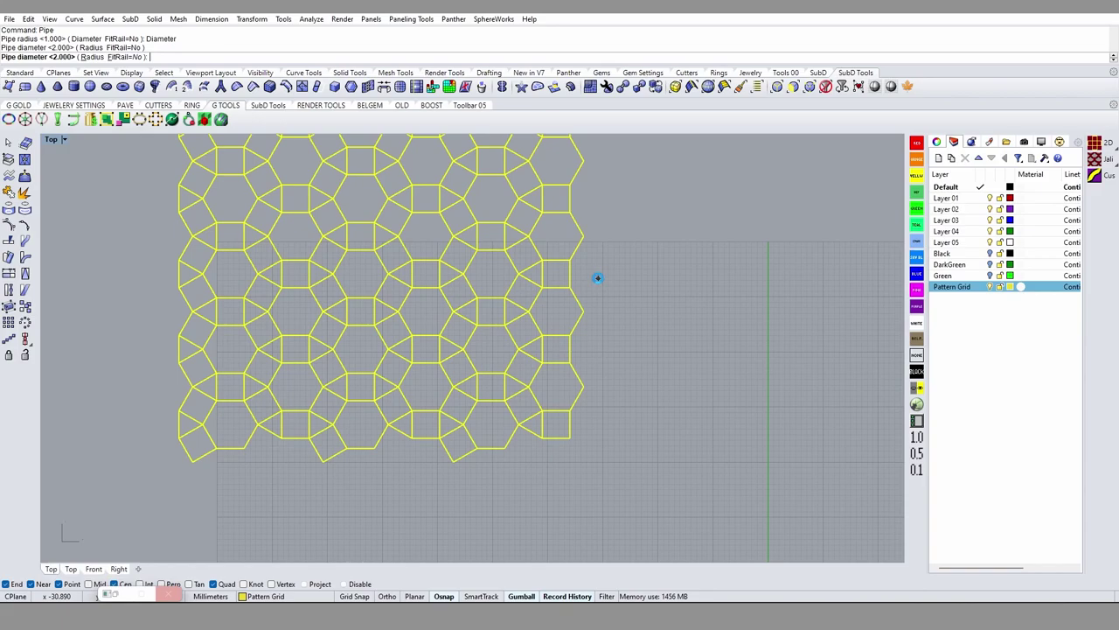
{"action": "key", "text": "Return"}
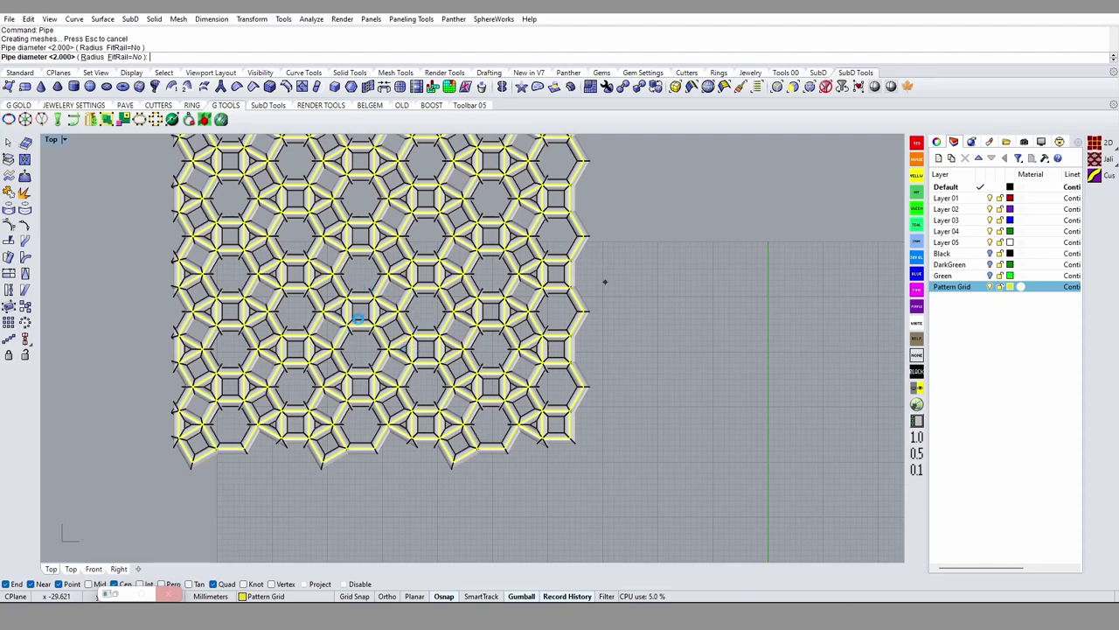
{"action": "key", "text": "Return"}
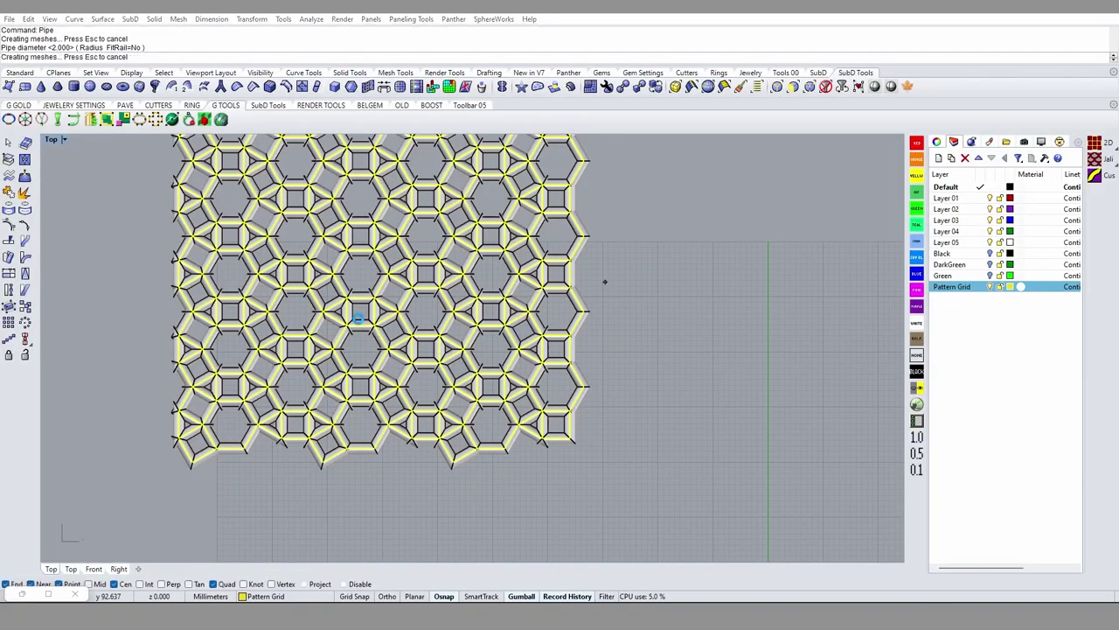
{"action": "key", "text": "Escape"}
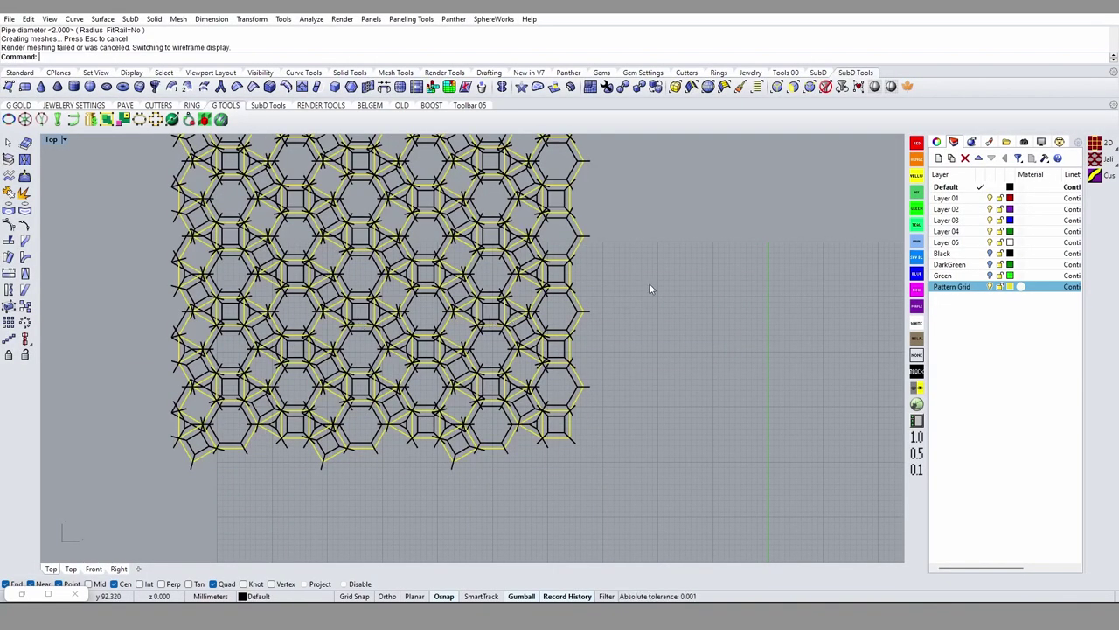
Step: Delete all grid curves and pipes, leaving the document empty
{"action": "scroll", "coordinate": [603, 271], "scroll_direction": "down", "scroll_amount": 1}
{"action": "scroll", "coordinate": [602, 286], "scroll_direction": "down", "scroll_amount": 1}
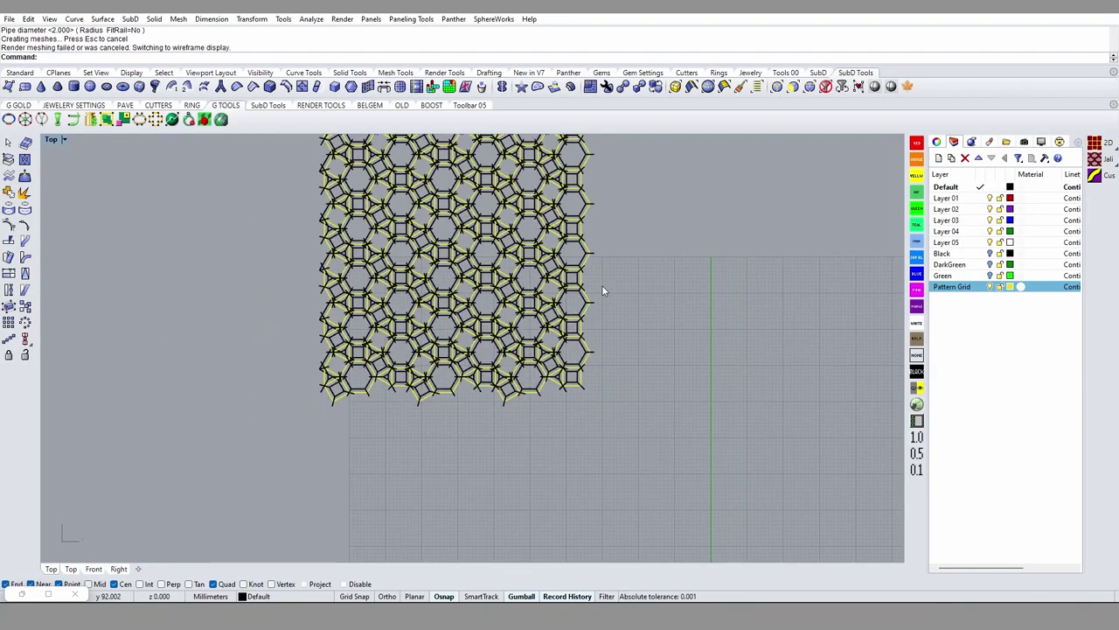
{"action": "key", "text": "ctrl+a"}
{"action": "key", "text": "Delete"}
{"action": "scroll", "coordinate": [568, 289], "scroll_direction": "up", "scroll_amount": 3}
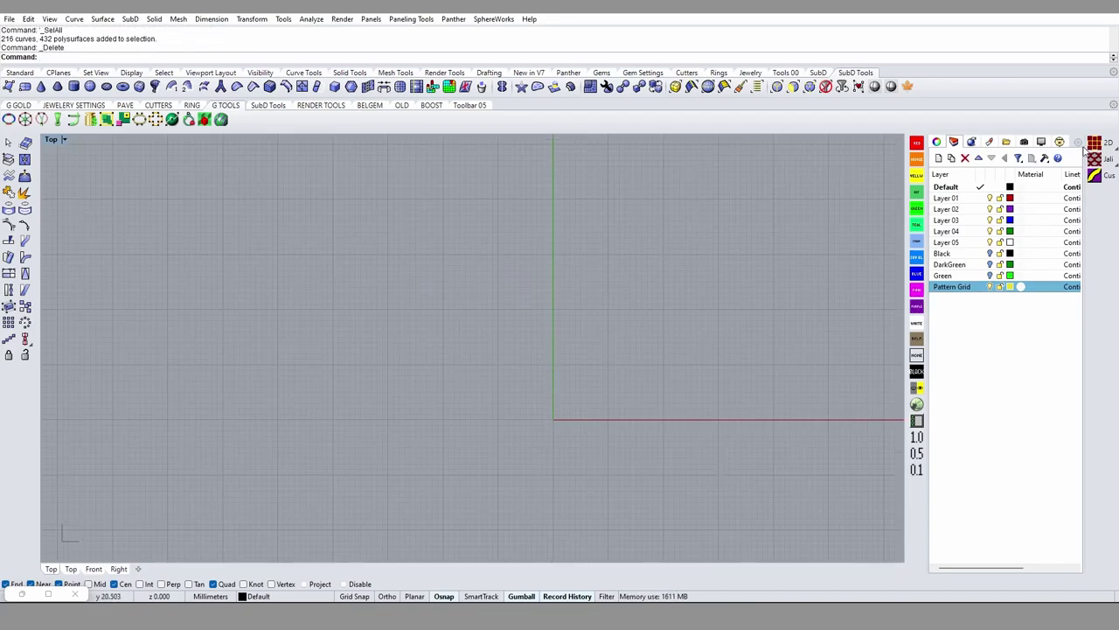
Step: Reopen Pattern Creator Simple 1 and try grid 03
{"action": "left_click", "coordinate": [1094, 142]}
{"action": "left_click", "coordinate": [1060, 149]}
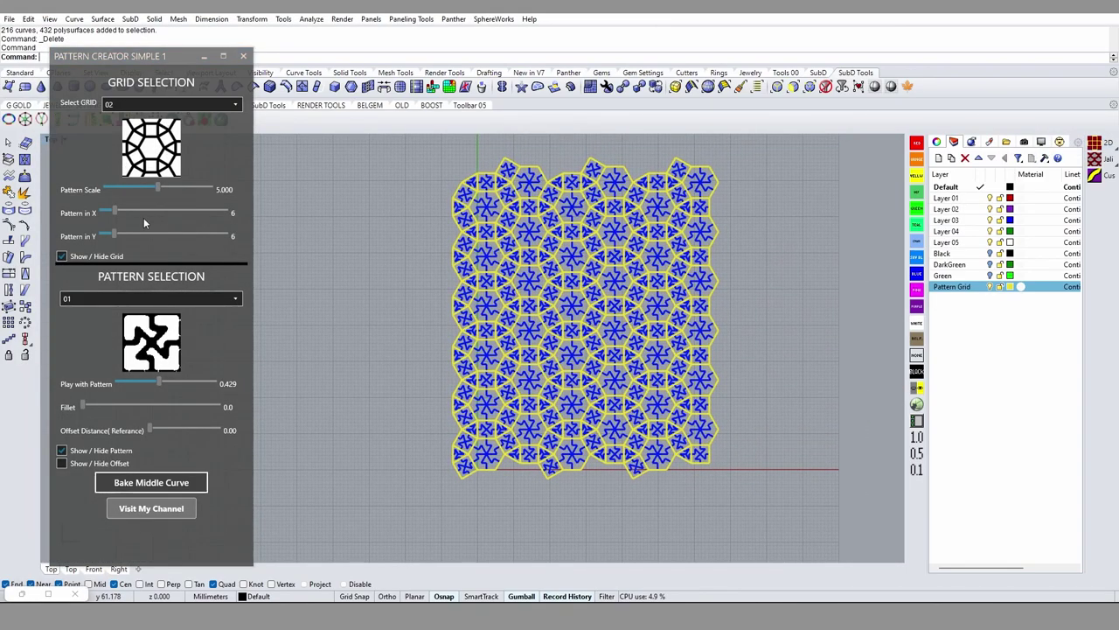
{"action": "left_click", "coordinate": [137, 103]}
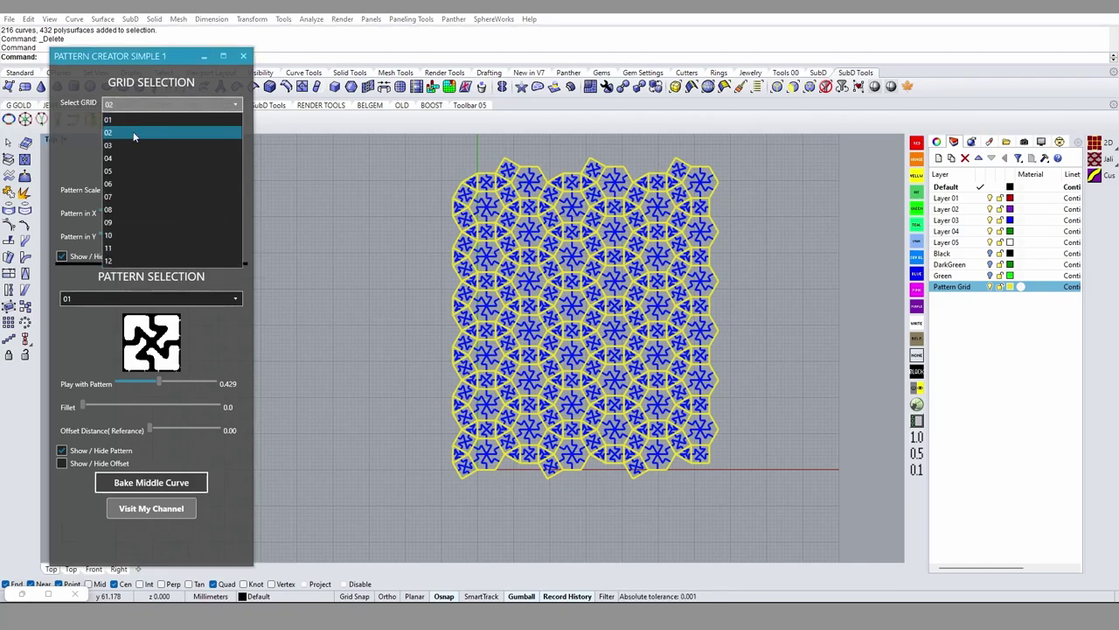
{"action": "left_click", "coordinate": [133, 144]}
{"action": "left_click", "coordinate": [133, 102]}
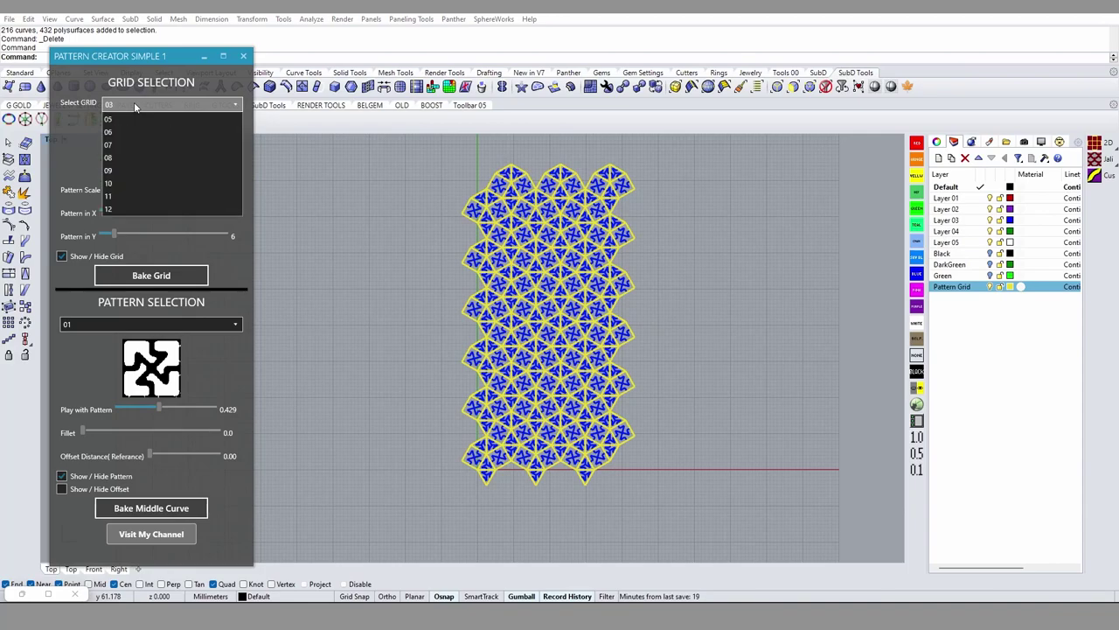
{"action": "left_click", "coordinate": [131, 158]}
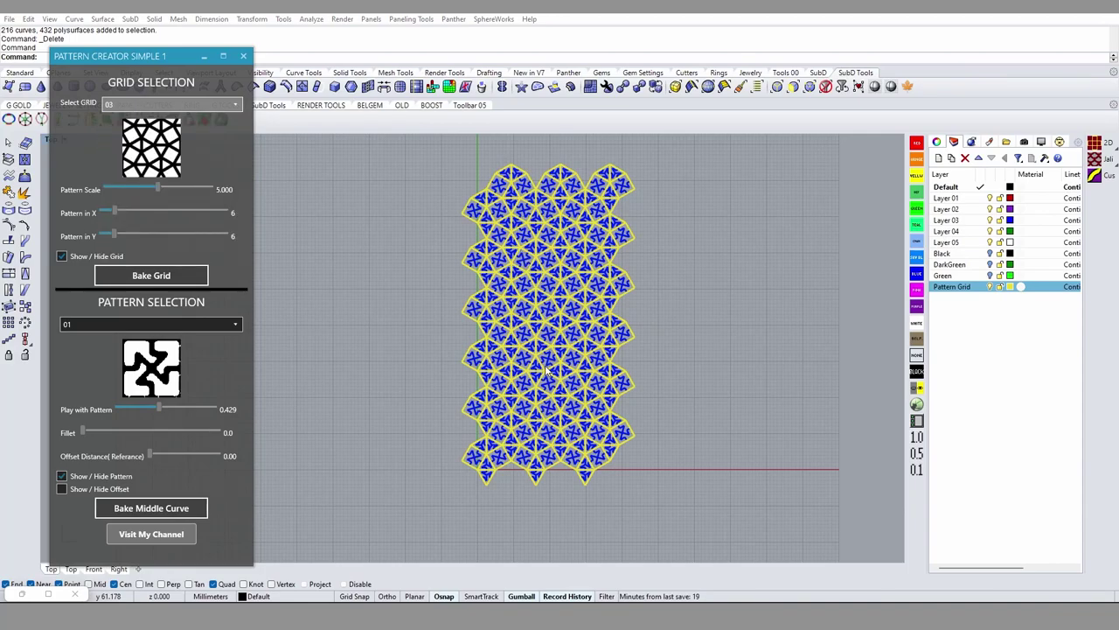
Step: Step the grid layout through 05 and 06 to octagon grid 07
{"action": "left_click", "coordinate": [184, 104]}
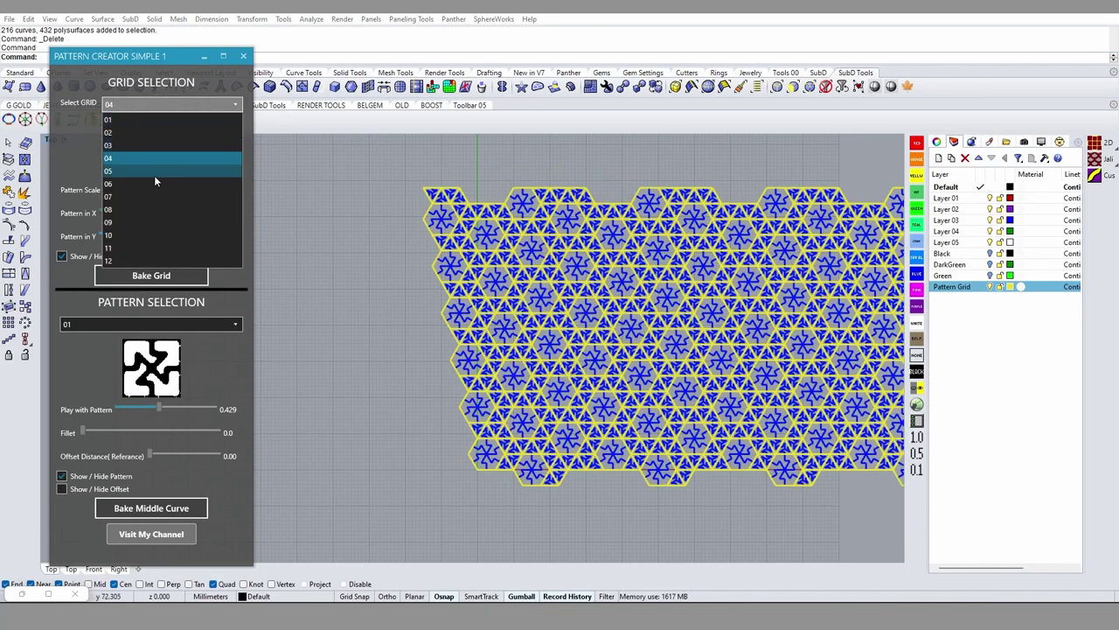
{"action": "left_click", "coordinate": [143, 171]}
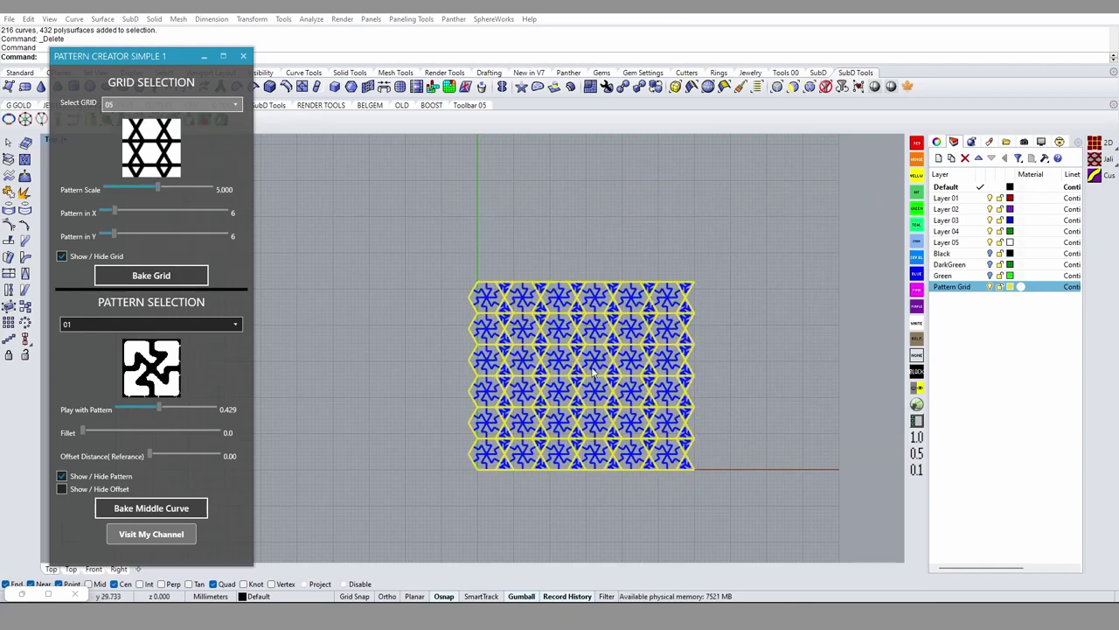
{"action": "left_click", "coordinate": [206, 105]}
{"action": "left_click", "coordinate": [152, 183]}
{"action": "left_click", "coordinate": [123, 105]}
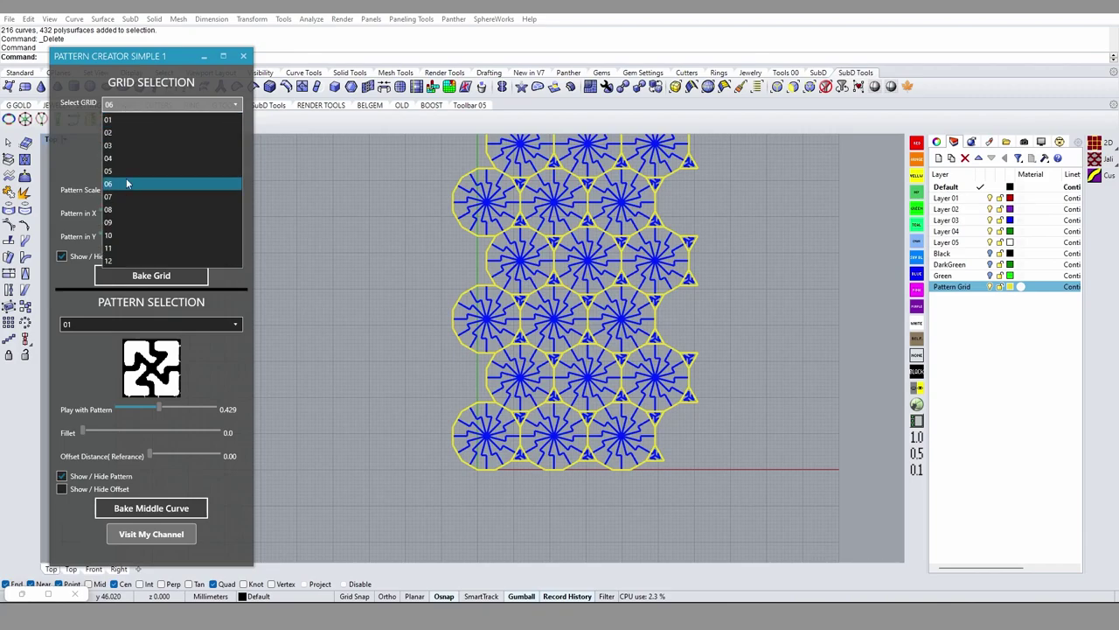
{"action": "left_click", "coordinate": [126, 196]}
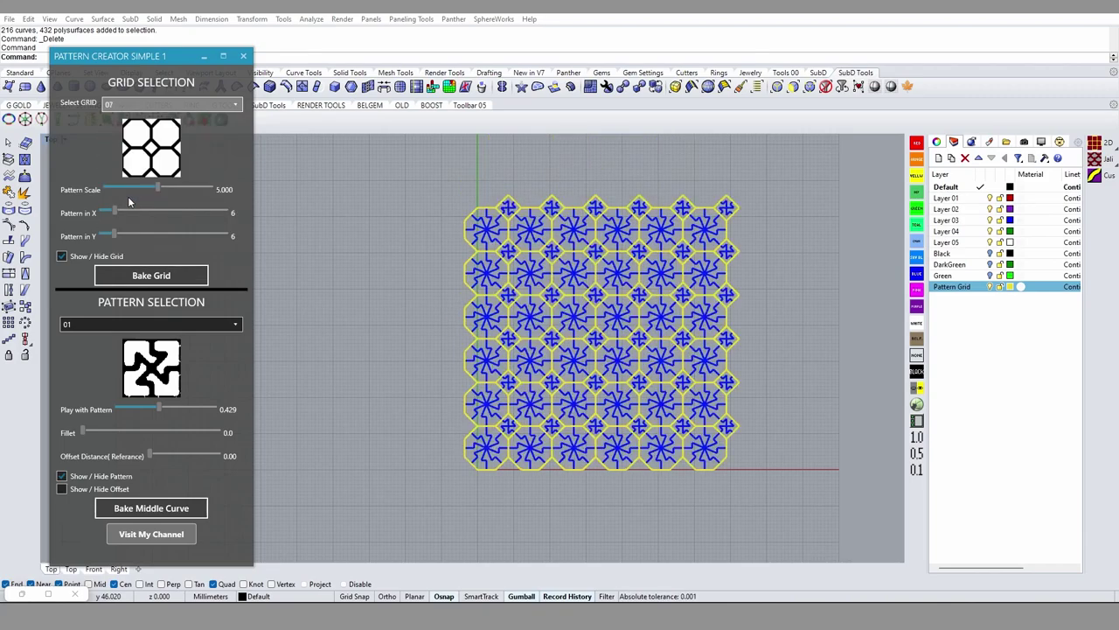
{"action": "scroll", "coordinate": [612, 324], "scroll_direction": "up", "scroll_amount": 2}
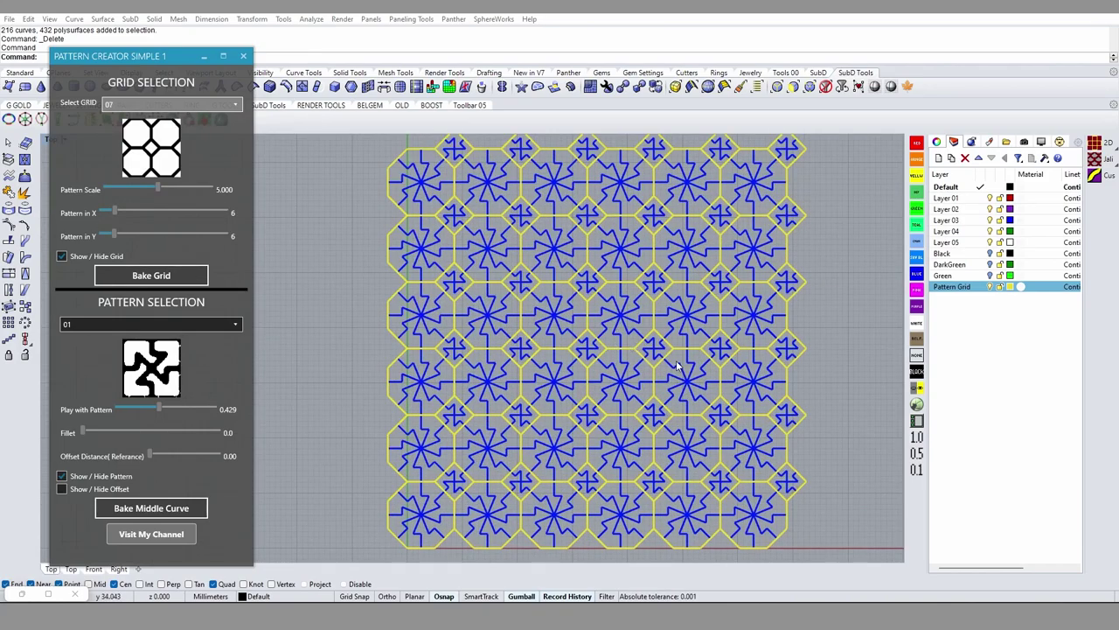
{"action": "scroll", "coordinate": [654, 326], "scroll_direction": "down", "scroll_amount": 1}
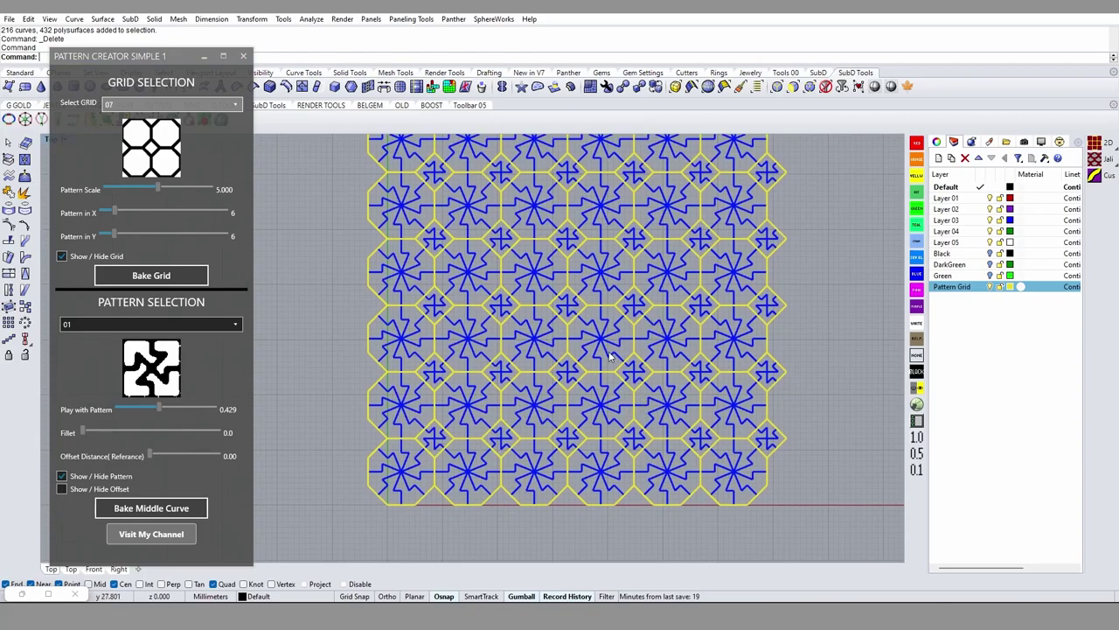
{"action": "scroll", "coordinate": [616, 363], "scroll_direction": "down", "scroll_amount": 1}
{"action": "right_click_drag", "start_coordinate": [623, 372], "coordinate": [600, 374]}
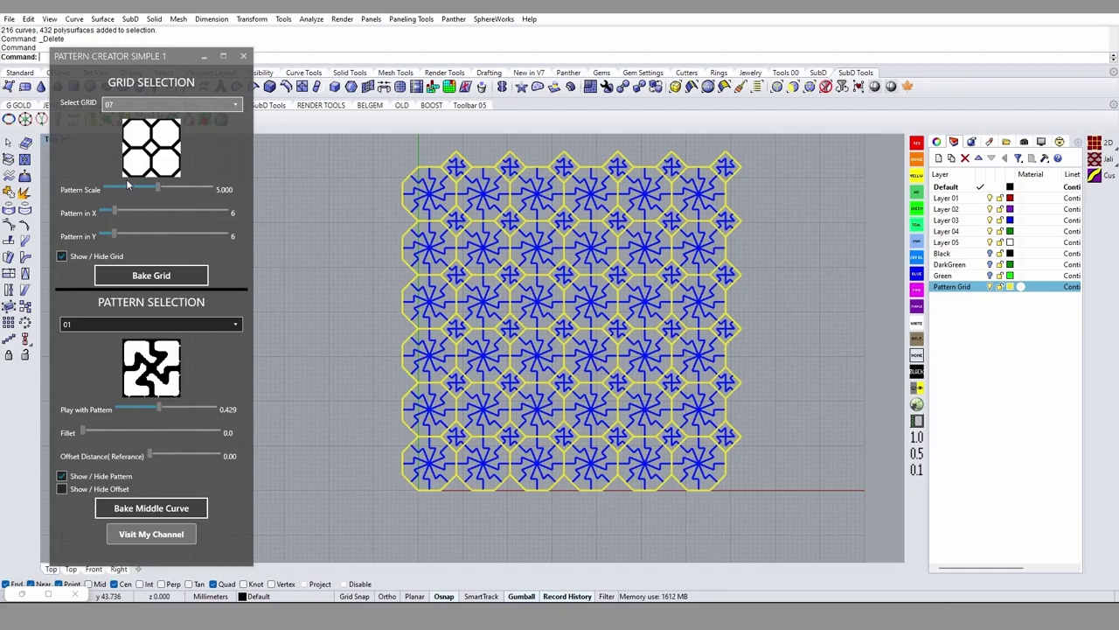
Step: Keep Pattern 01 so the octagon tiles fill with the star motif
{"action": "left_click", "coordinate": [133, 322]}
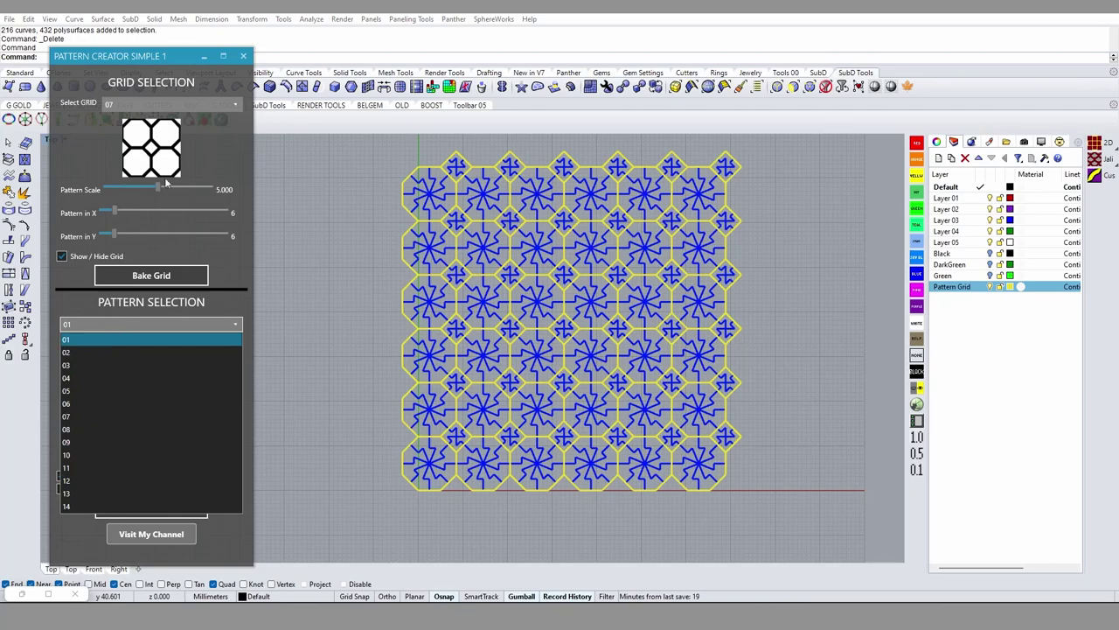
{"action": "left_click", "coordinate": [77, 342]}
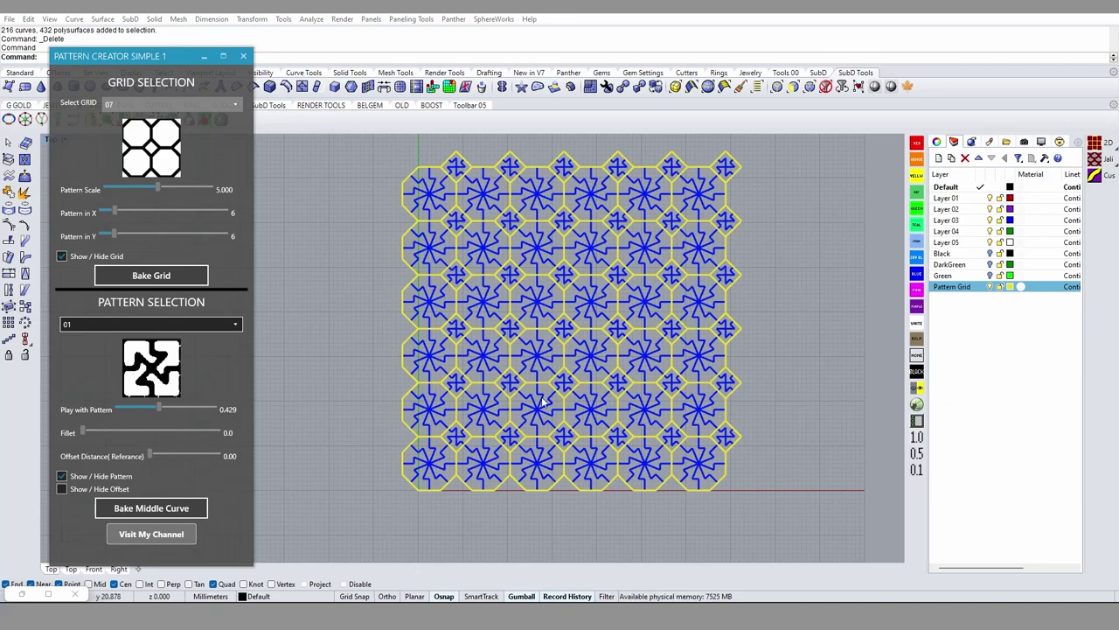
{"action": "scroll", "coordinate": [505, 409], "scroll_direction": "up", "scroll_amount": 3}
{"action": "right_click_drag", "start_coordinate": [452, 440], "coordinate": [518, 400]}
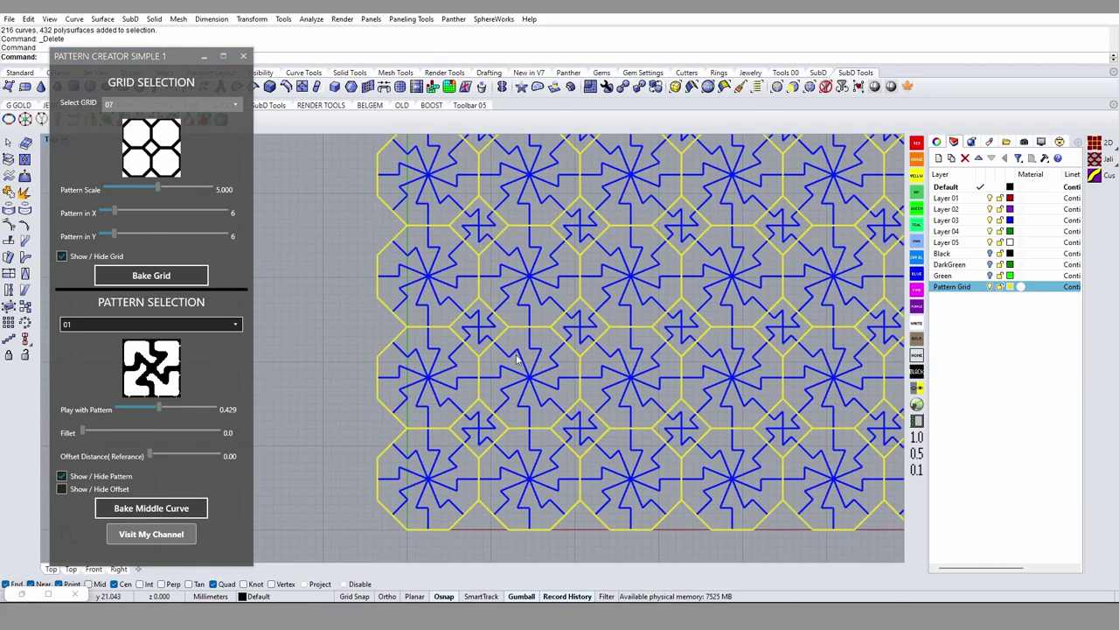
Step: Switch to square grid 10 and set Play with Pattern to 0.581
{"action": "left_click", "coordinate": [163, 105]}
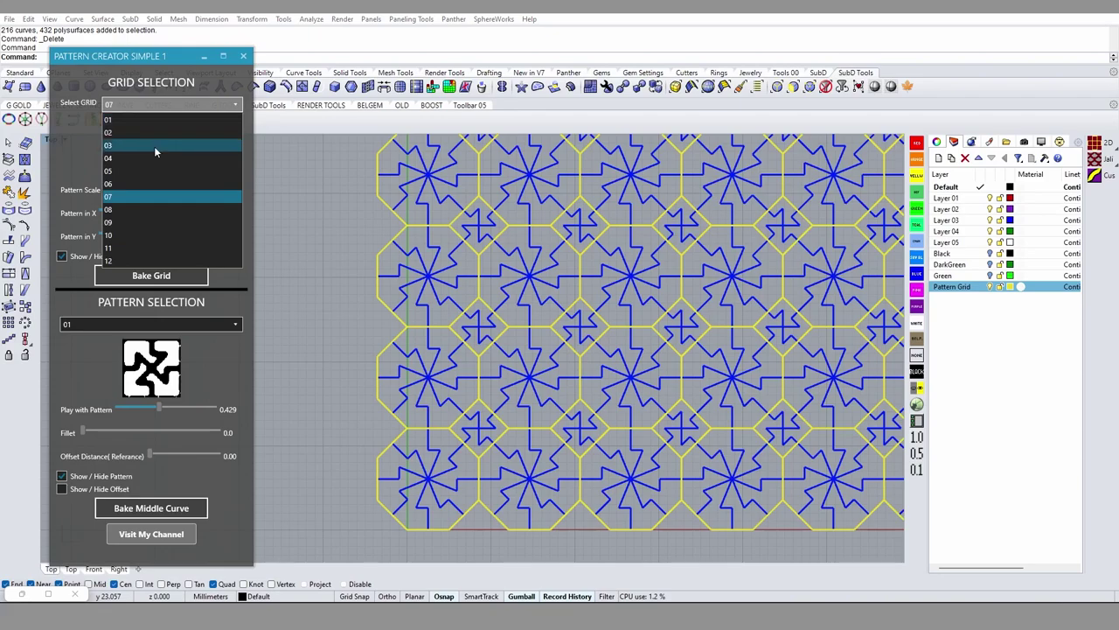
{"action": "left_click", "coordinate": [128, 244]}
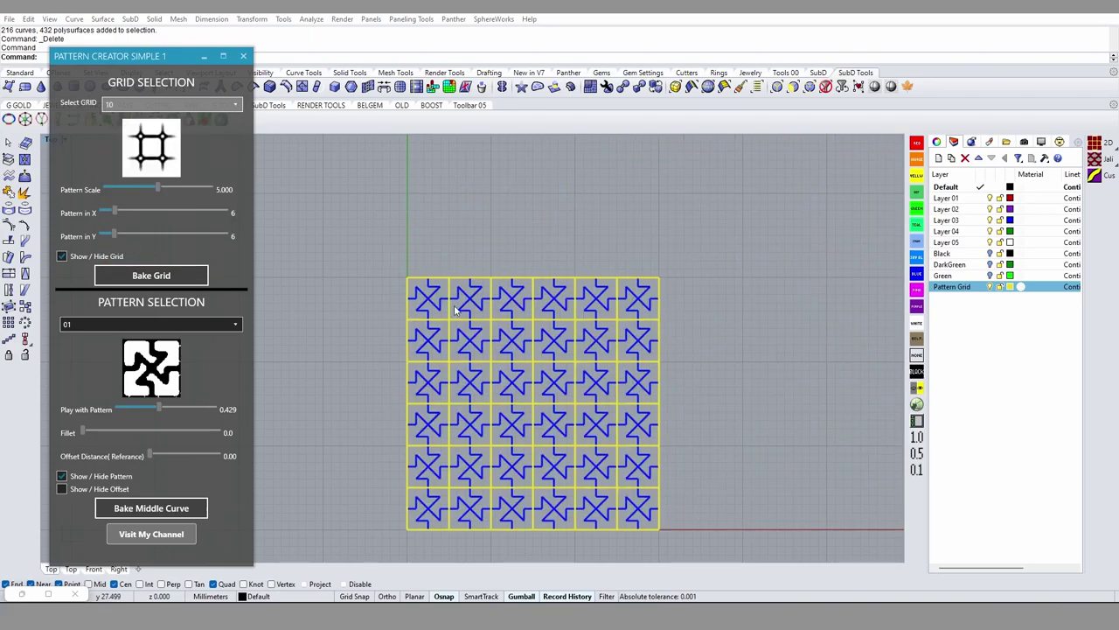
{"action": "scroll", "coordinate": [525, 404], "scroll_direction": "up", "scroll_amount": 3}
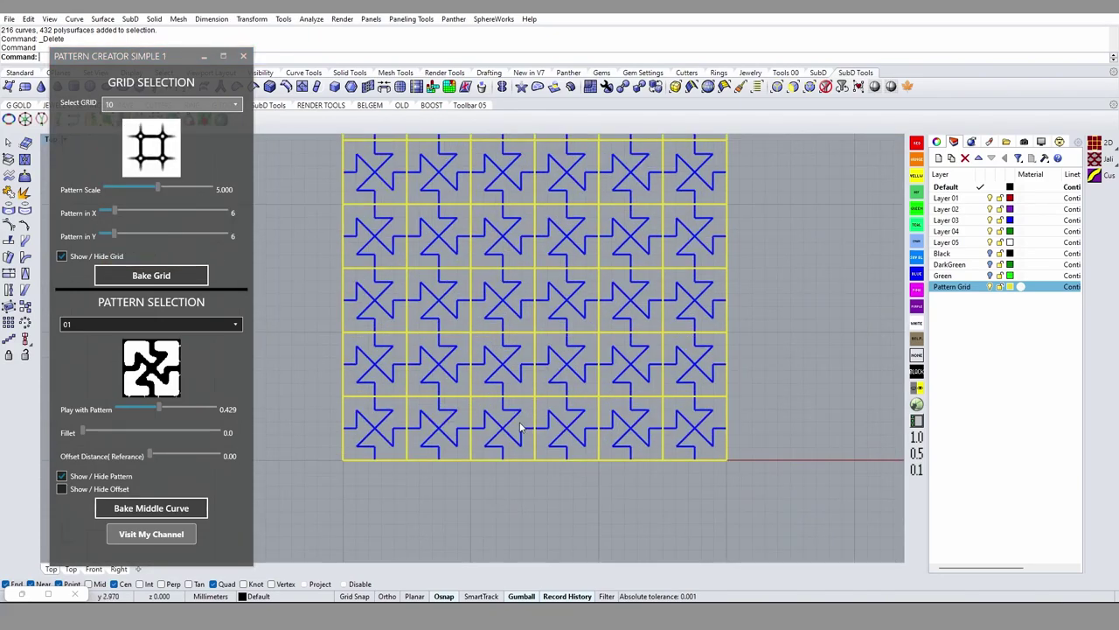
{"action": "right_click_drag", "start_coordinate": [516, 438], "coordinate": [547, 383]}
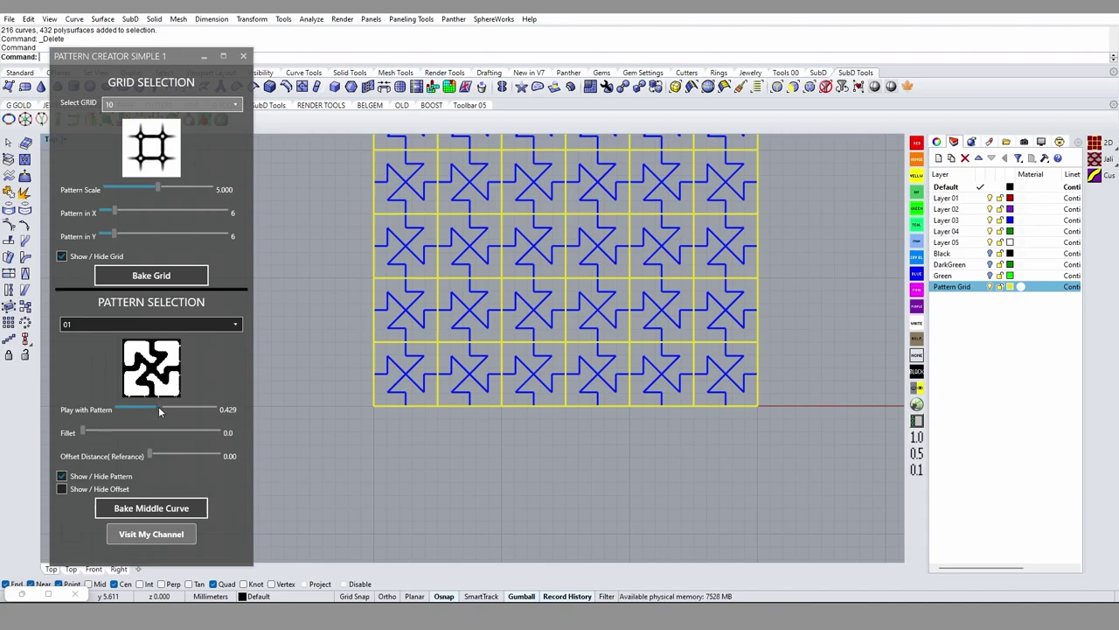
{"action": "left_click_drag", "start_coordinate": [159, 406], "coordinate": [181, 417]}
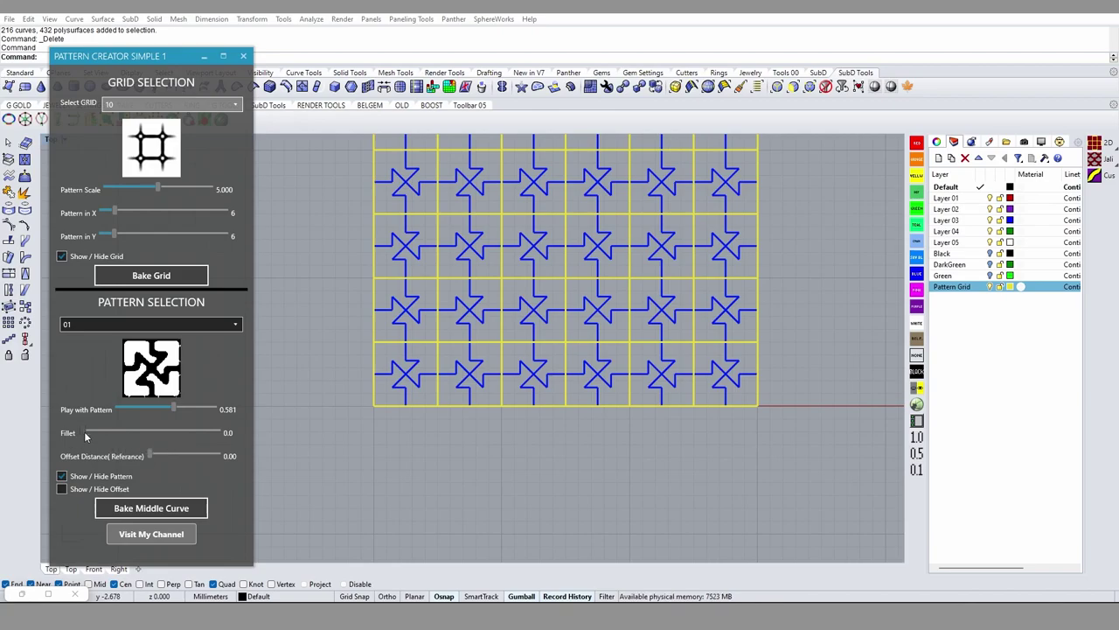
Step: Test Fillet rounding, return Fillet to 0.0, and set Play with Pattern to 0.314
{"action": "scroll", "coordinate": [538, 382], "scroll_direction": "up", "scroll_amount": 5}
{"action": "right_click_drag", "start_coordinate": [545, 382], "coordinate": [582, 361]}
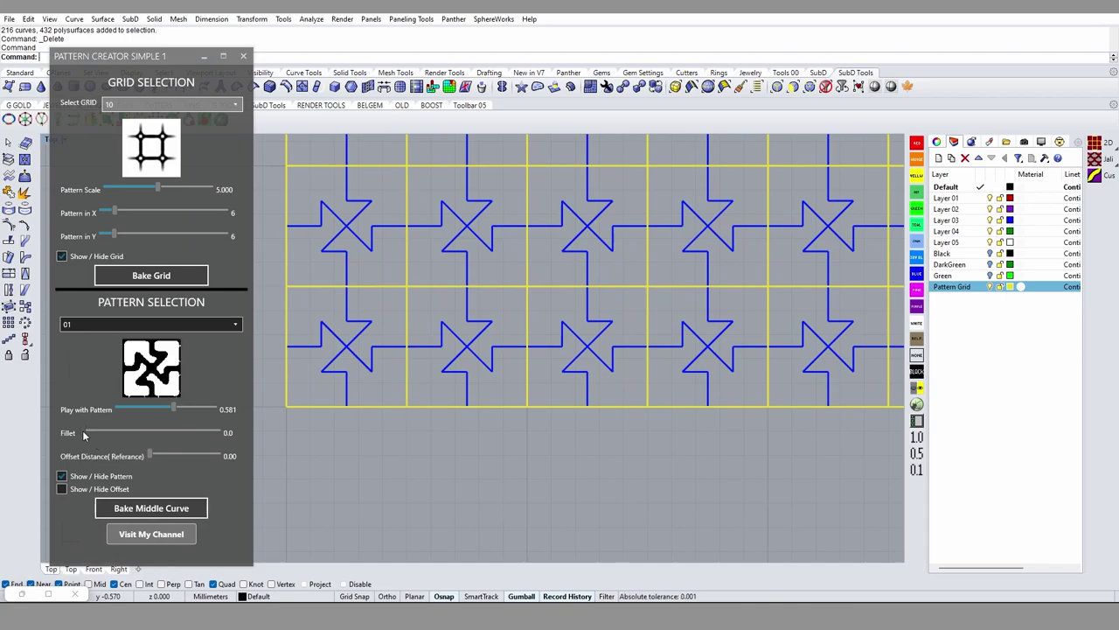
{"action": "mouse_move", "coordinate": [84, 434]}
{"action": "left_mouse_down"}
{"action": "mouse_move", "coordinate": [135, 431]}
{"action": "mouse_move", "coordinate": [85, 436]}
{"action": "mouse_move", "coordinate": [104, 437]}
{"action": "left_mouse_up"}
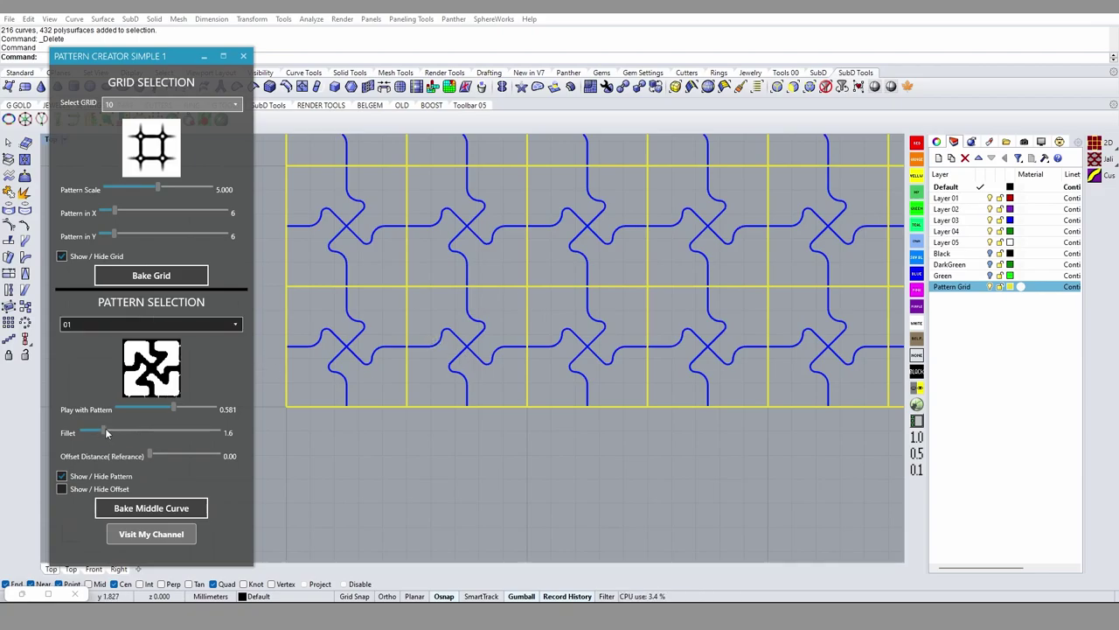
{"action": "mouse_move", "coordinate": [105, 430]}
{"action": "left_mouse_down"}
{"action": "mouse_move", "coordinate": [125, 432]}
{"action": "mouse_move", "coordinate": [149, 408]}
{"action": "left_mouse_up"}
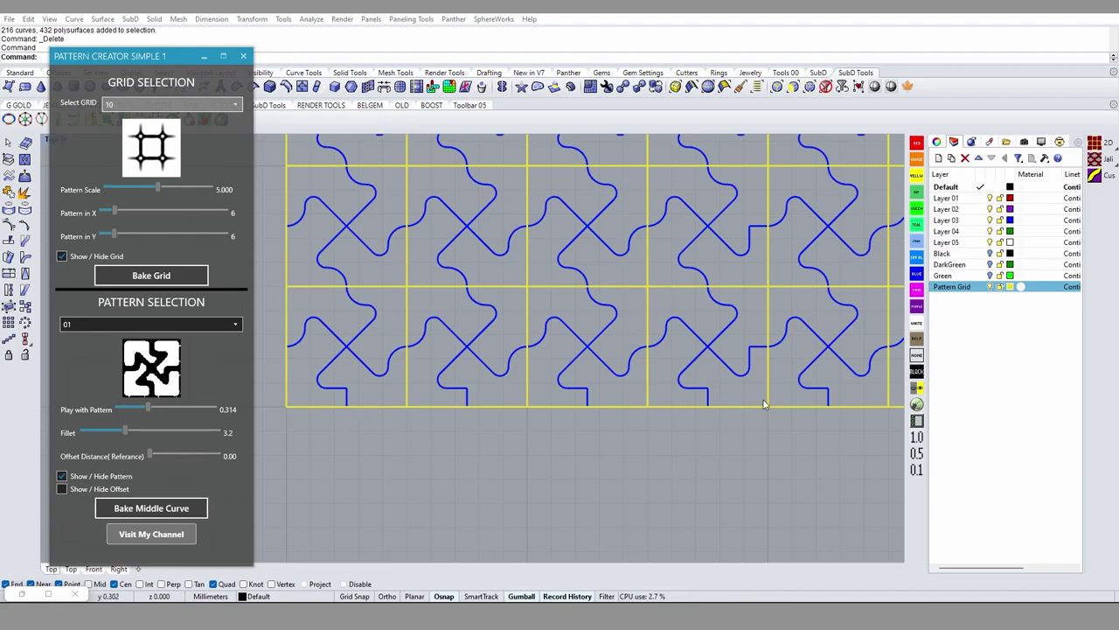
{"action": "scroll", "coordinate": [763, 404], "scroll_direction": "down", "scroll_amount": 2}
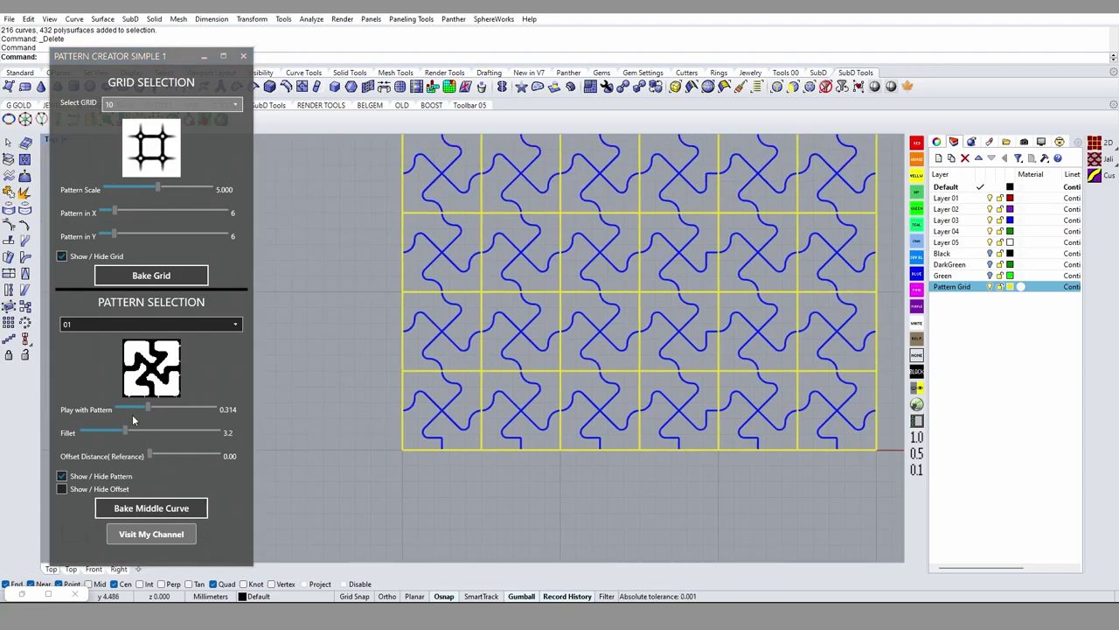
{"action": "left_click_drag", "start_coordinate": [127, 431], "coordinate": [66, 437]}
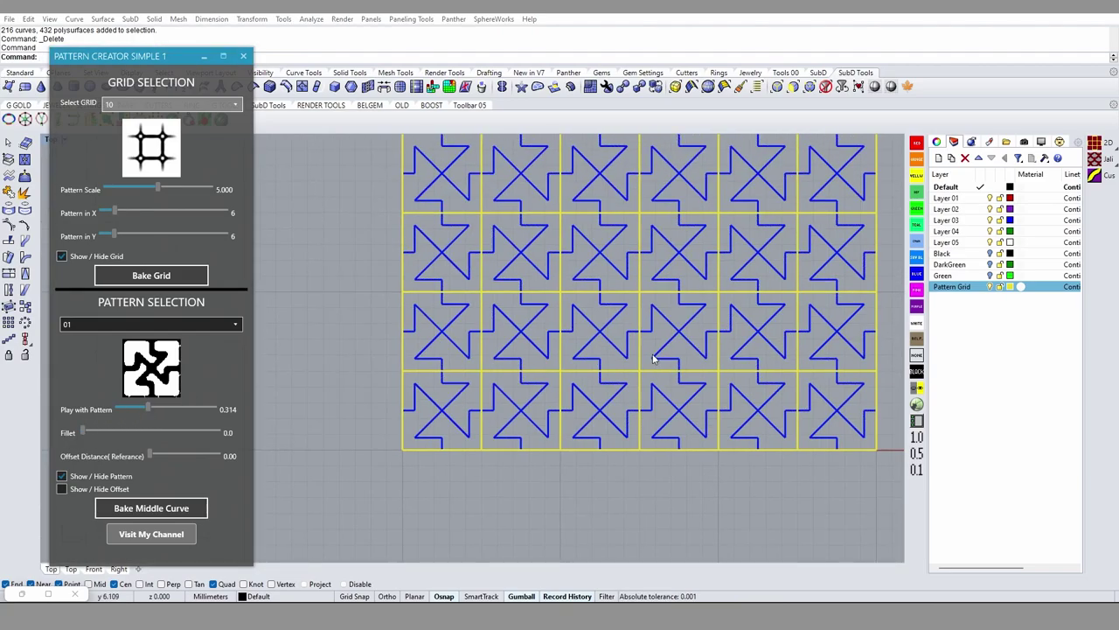
{"action": "right_click_drag", "start_coordinate": [651, 356], "coordinate": [646, 323]}
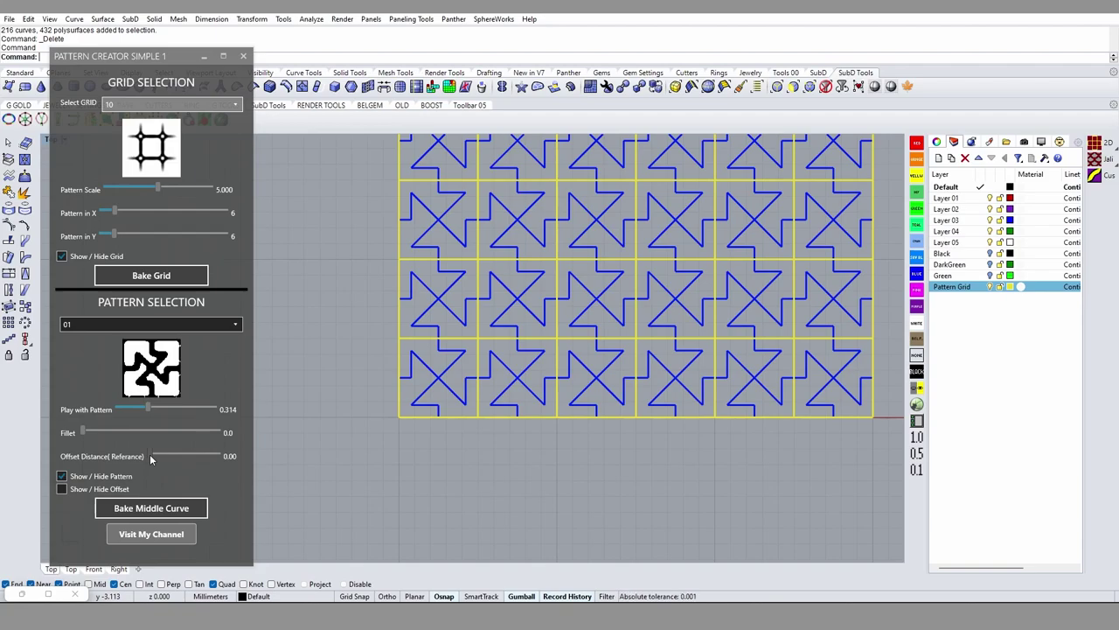
Step: Hide the yellow square grid and set Offset Distance to 0.60
{"action": "left_click", "coordinate": [73, 260]}
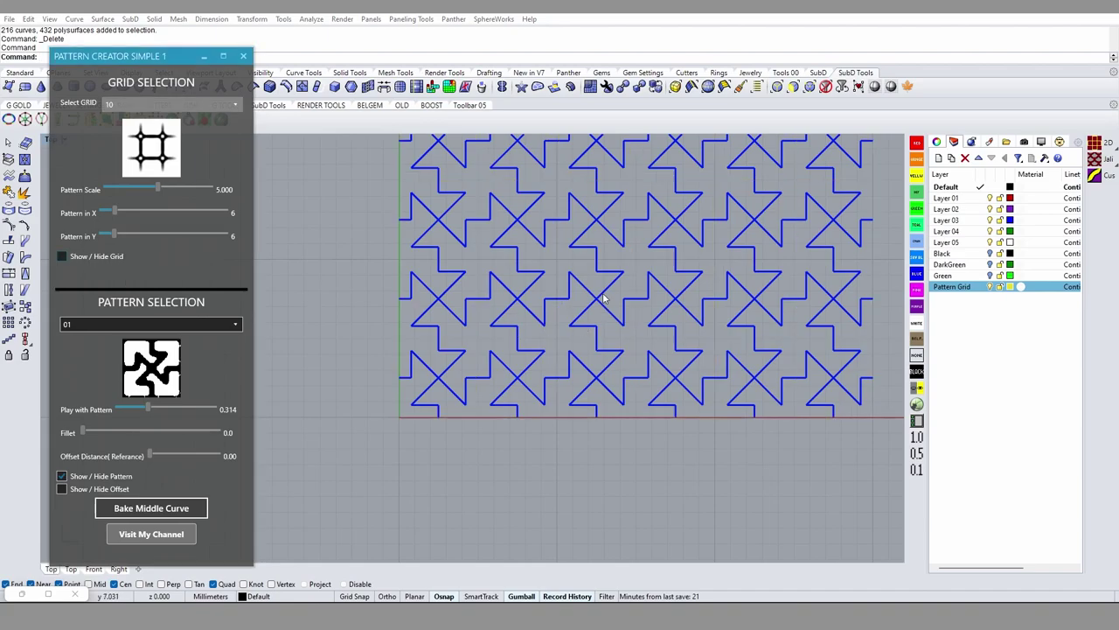
{"action": "mouse_move", "coordinate": [601, 293]}
{"action": "right_mouse_down"}
{"action": "mouse_move", "coordinate": [568, 357]}
{"action": "mouse_move", "coordinate": [541, 333]}
{"action": "right_mouse_up"}
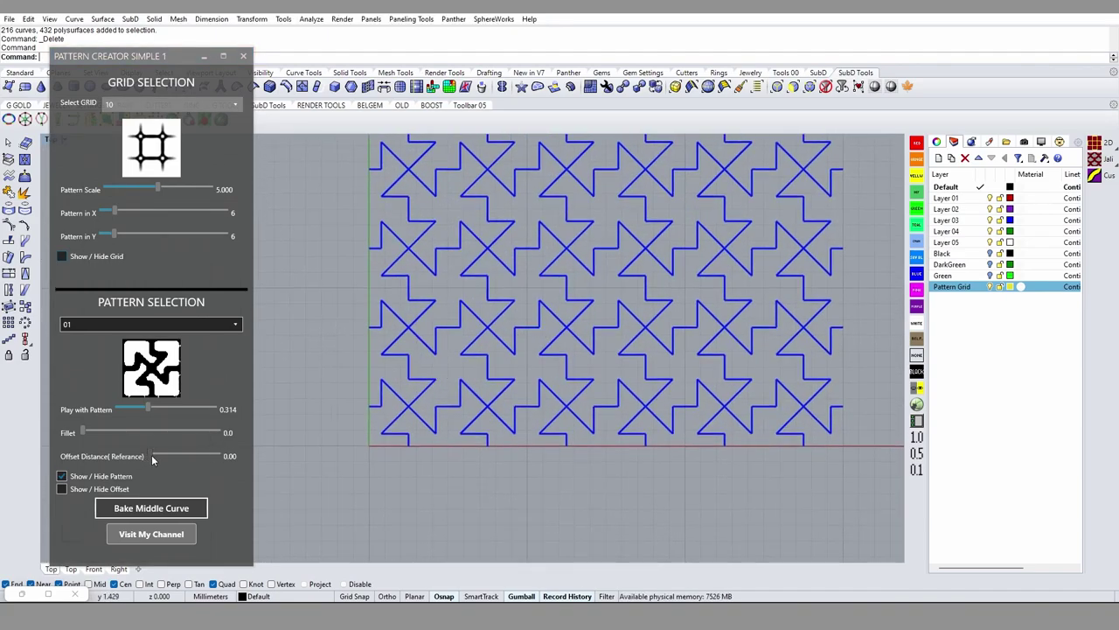
{"action": "double_click", "coordinate": [152, 456]}
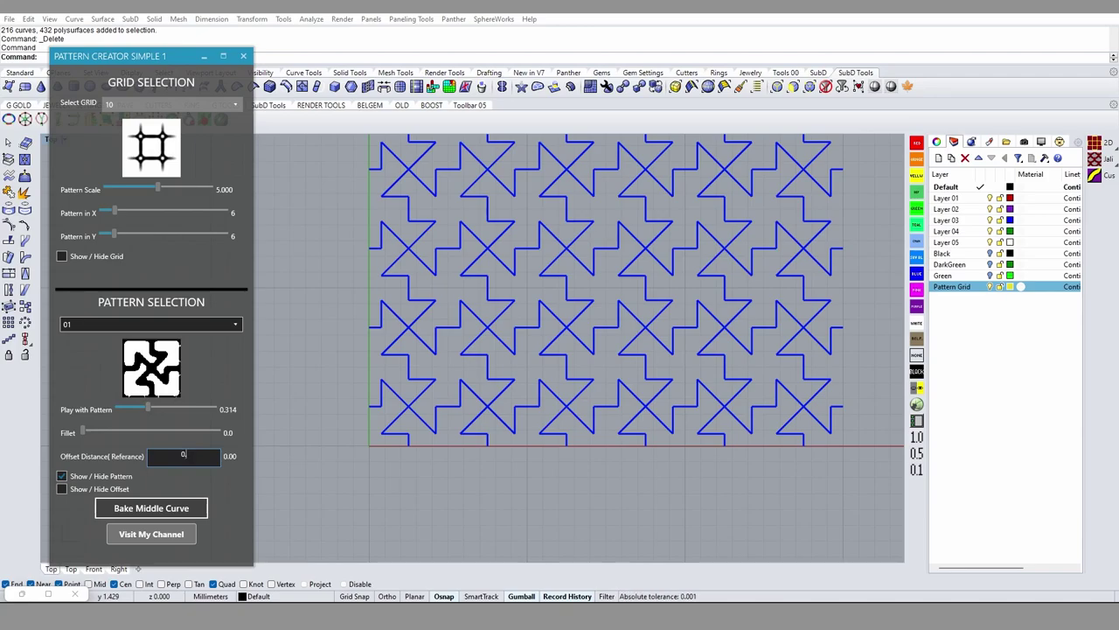
{"action": "type", "text": ".6"}
{"action": "key", "text": "Return"}
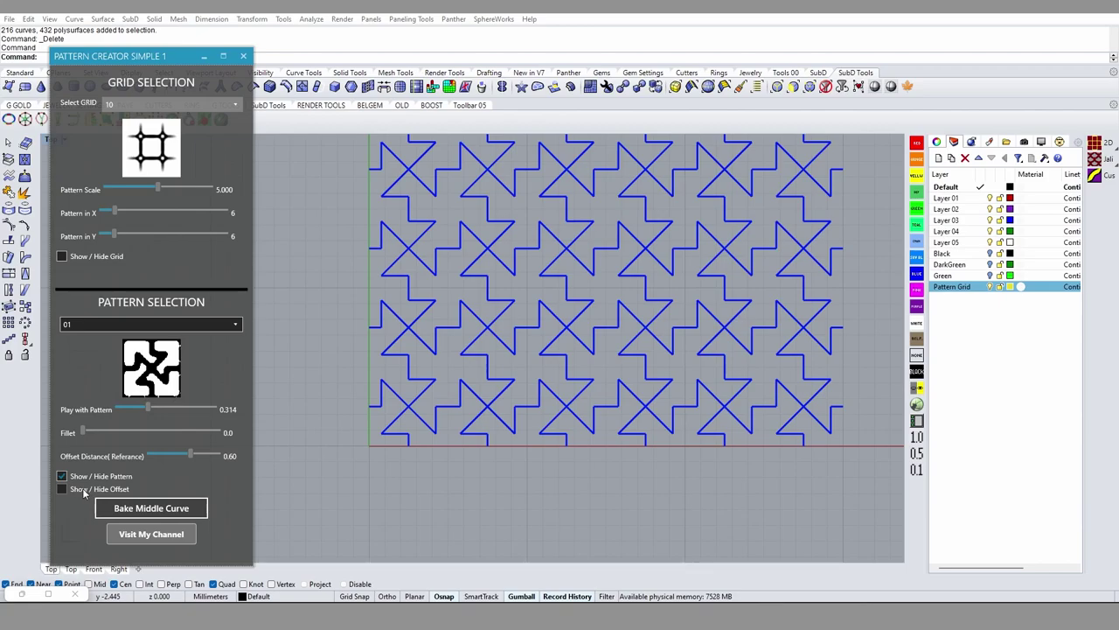
Step: Show the red offset outlines around the stars and reduce Pattern Scale to 4.720
{"action": "left_click", "coordinate": [62, 489]}
{"action": "mouse_move", "coordinate": [633, 354]}
{"action": "right_mouse_down"}
{"action": "mouse_move", "coordinate": [600, 399]}
{"action": "mouse_move", "coordinate": [638, 366]}
{"action": "right_mouse_up"}
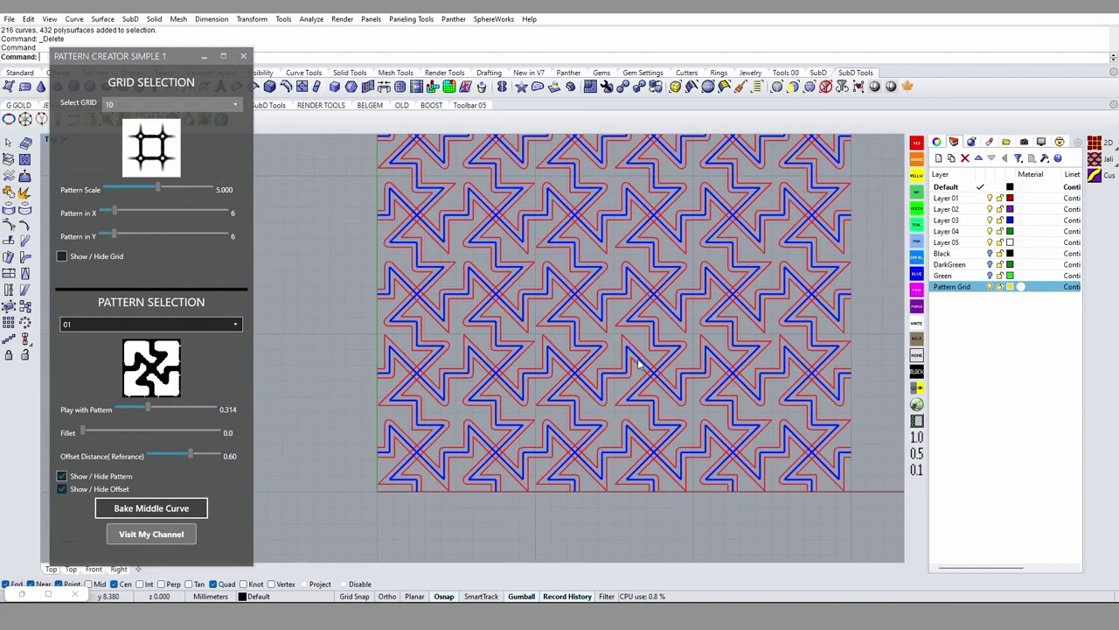
{"action": "scroll", "coordinate": [639, 366], "scroll_direction": "up", "scroll_amount": 2}
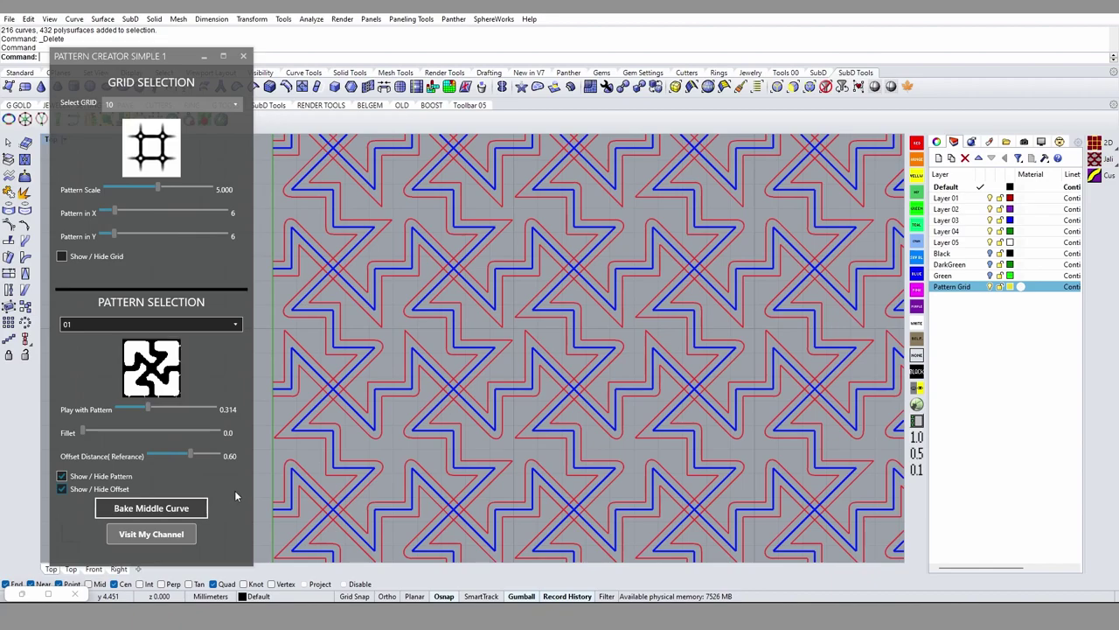
{"action": "scroll", "coordinate": [672, 300], "scroll_direction": "down", "scroll_amount": 3}
{"action": "scroll", "coordinate": [672, 300], "scroll_direction": "down", "scroll_amount": 2}
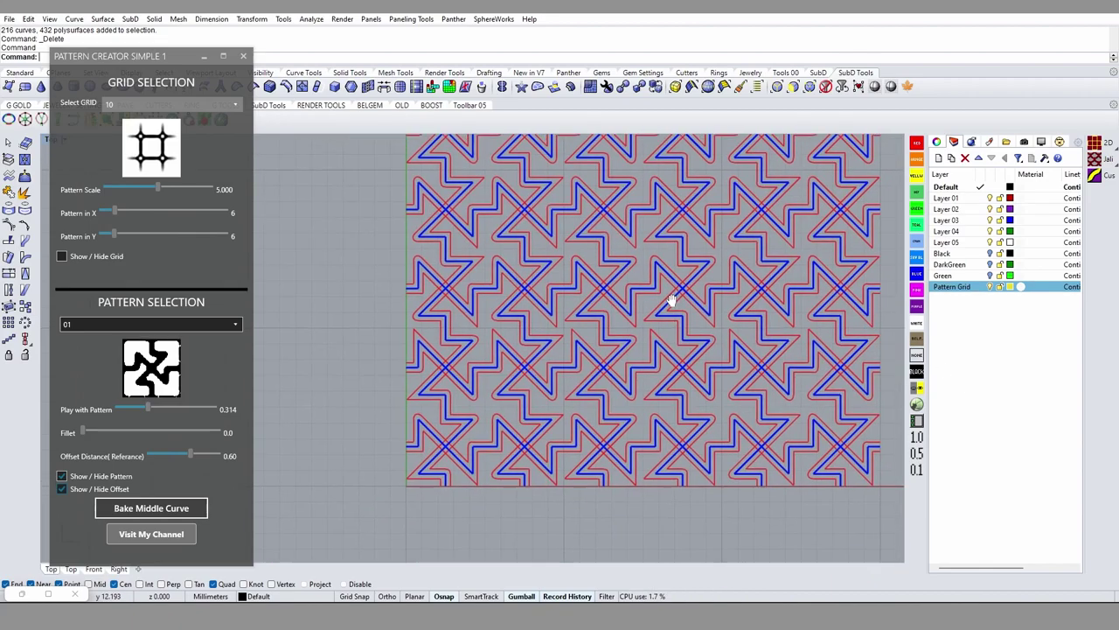
{"action": "right_click_drag", "start_coordinate": [672, 300], "coordinate": [637, 296]}
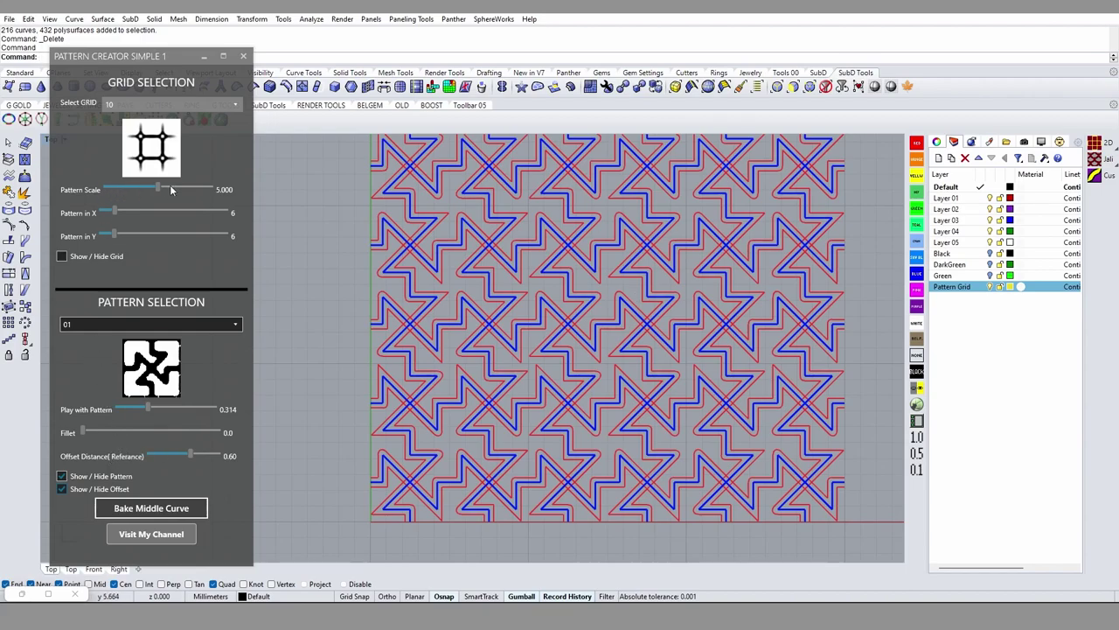
{"action": "mouse_move", "coordinate": [157, 188]}
{"action": "left_mouse_down"}
{"action": "mouse_move", "coordinate": [186, 185]}
{"action": "mouse_move", "coordinate": [154, 185]}
{"action": "left_mouse_up"}
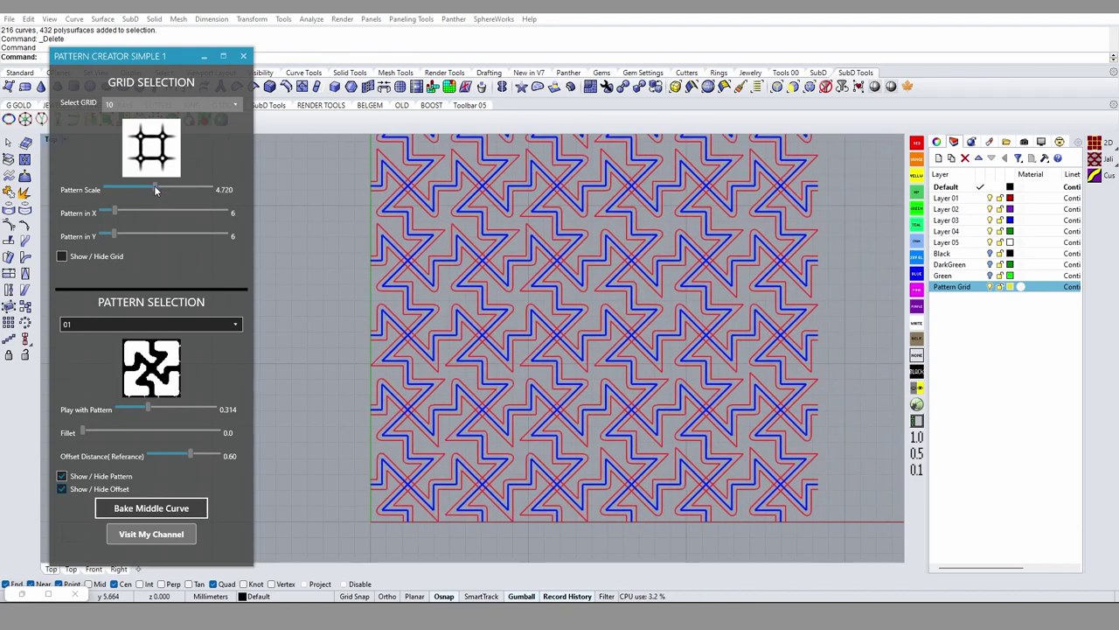
{"action": "scroll", "coordinate": [704, 372], "scroll_direction": "down", "scroll_amount": 4}
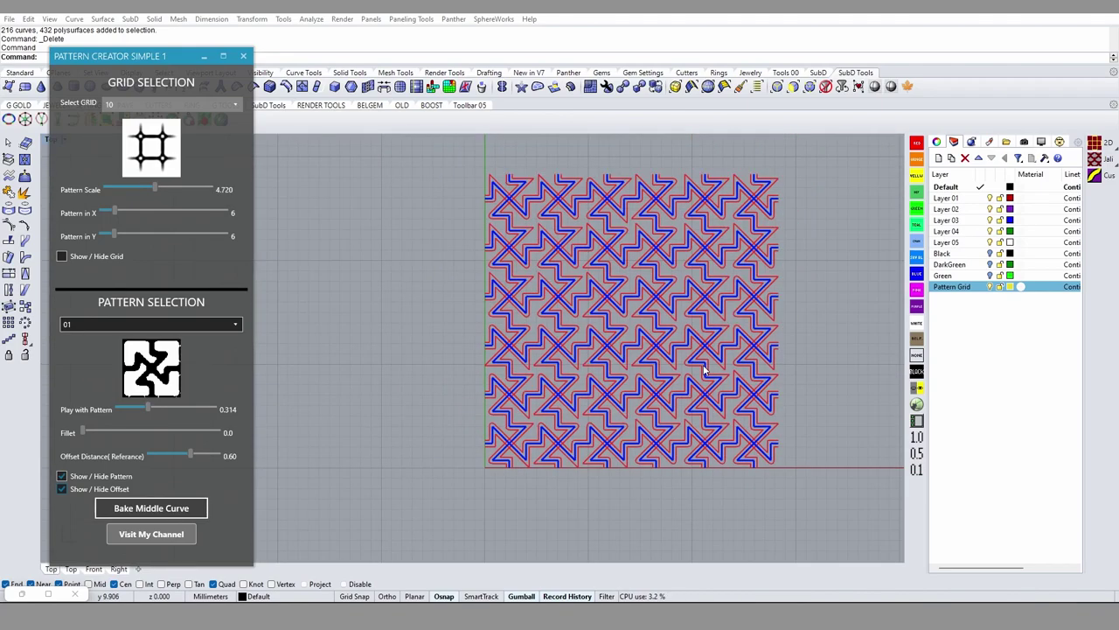
Step: Scroll the tile pattern list down to the pinwheel pattern 06
{"action": "left_click", "coordinate": [87, 325]}
{"action": "left_click", "coordinate": [88, 325]}
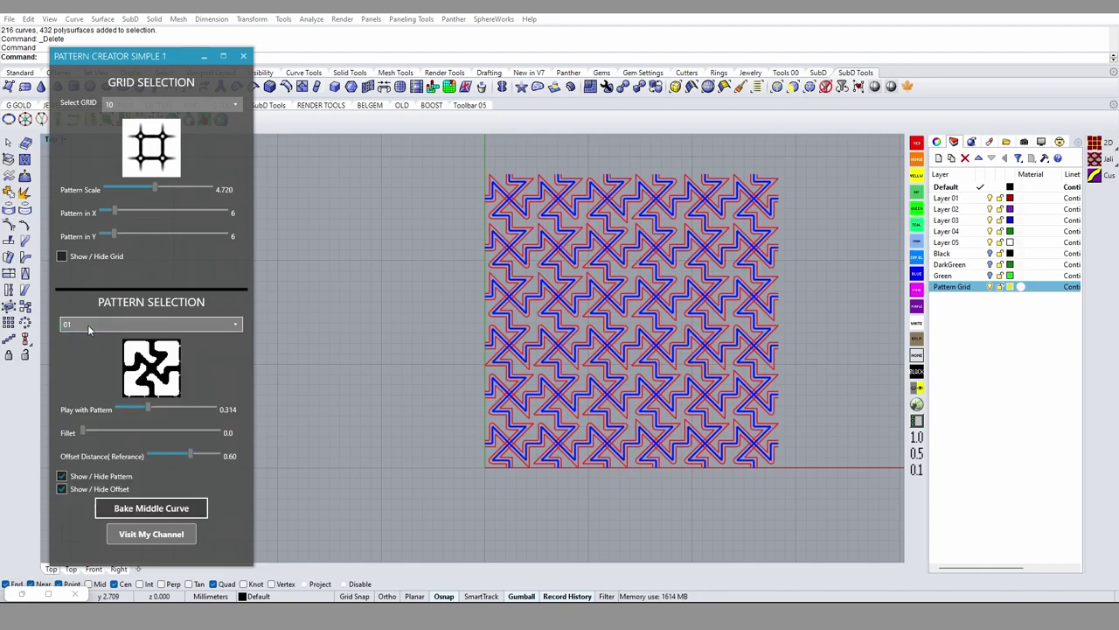
{"action": "scroll", "coordinate": [87, 324], "scroll_direction": "down", "scroll_amount": 1}
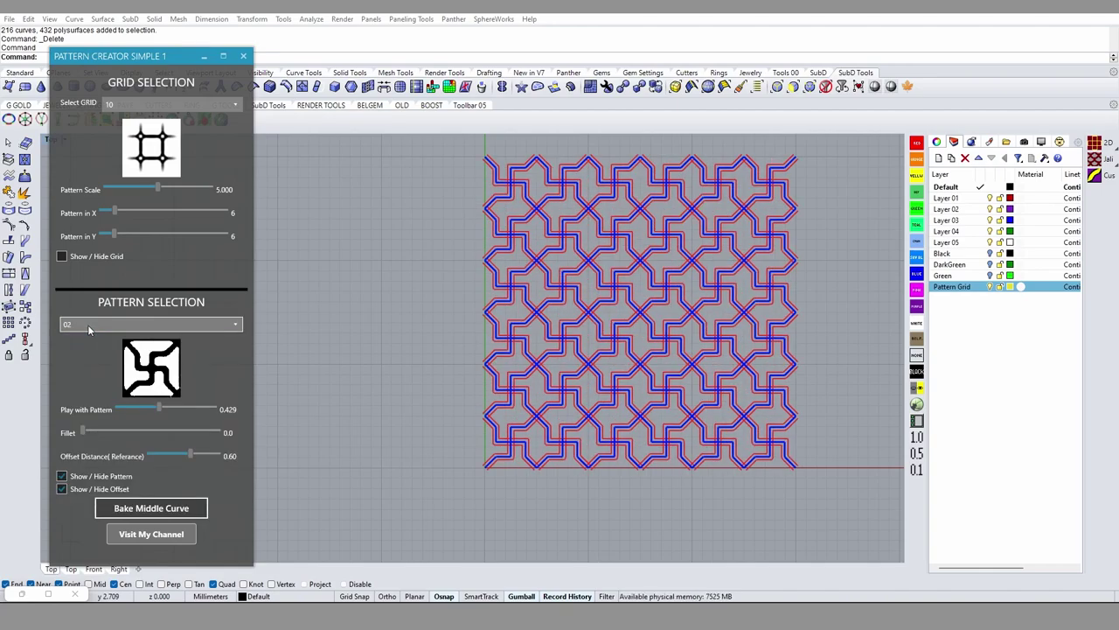
{"action": "scroll", "coordinate": [87, 324], "scroll_direction": "down", "scroll_amount": 1}
{"action": "scroll", "coordinate": [87, 325], "scroll_direction": "down", "scroll_amount": 1}
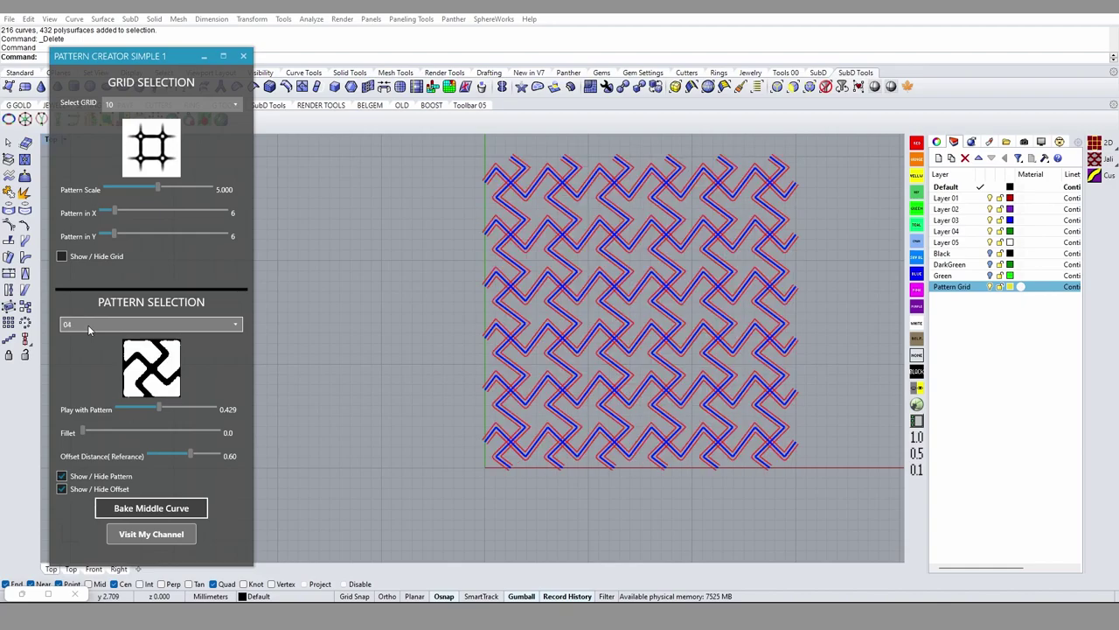
{"action": "scroll", "coordinate": [87, 325], "scroll_direction": "down", "scroll_amount": 1}
{"action": "scroll", "coordinate": [88, 324], "scroll_direction": "down", "scroll_amount": 1}
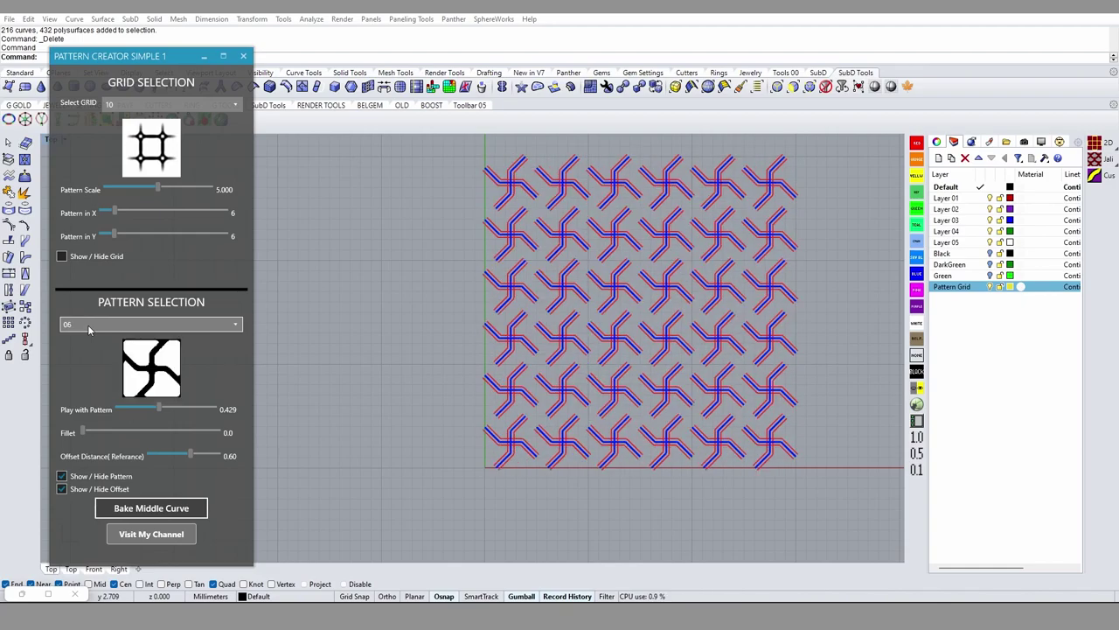
{"action": "scroll", "coordinate": [88, 325], "scroll_direction": "down", "scroll_amount": 1}
{"action": "scroll", "coordinate": [88, 325], "scroll_direction": "up", "scroll_amount": 1}
Step: Show the grid, switch to triangular grid 09, and hide the offset curves
{"action": "left_click", "coordinate": [61, 257]}
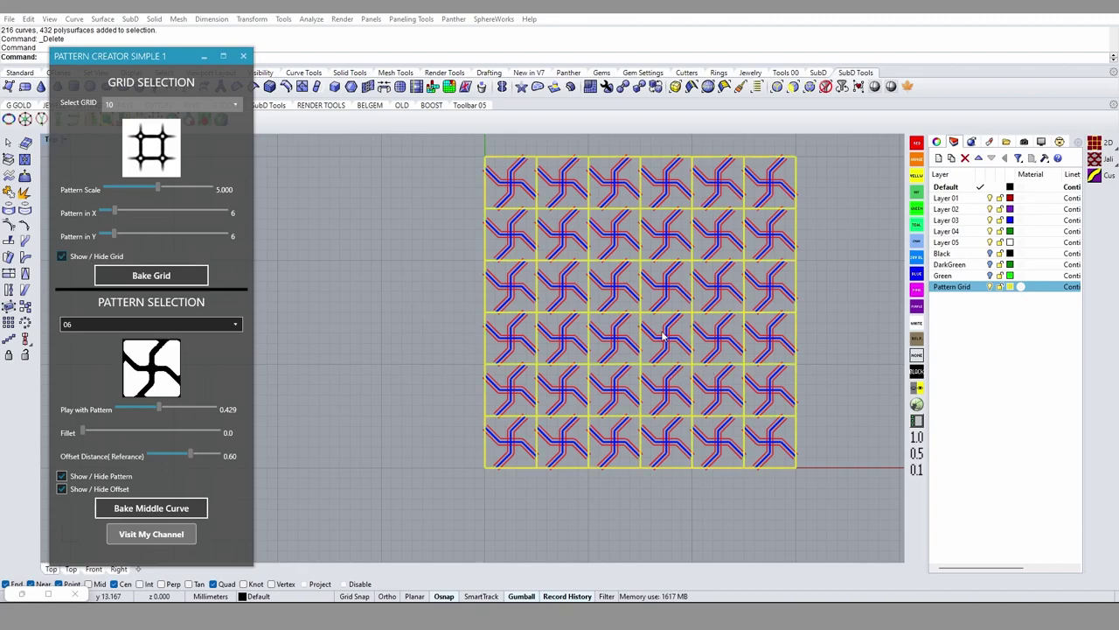
{"action": "left_click", "coordinate": [157, 104]}
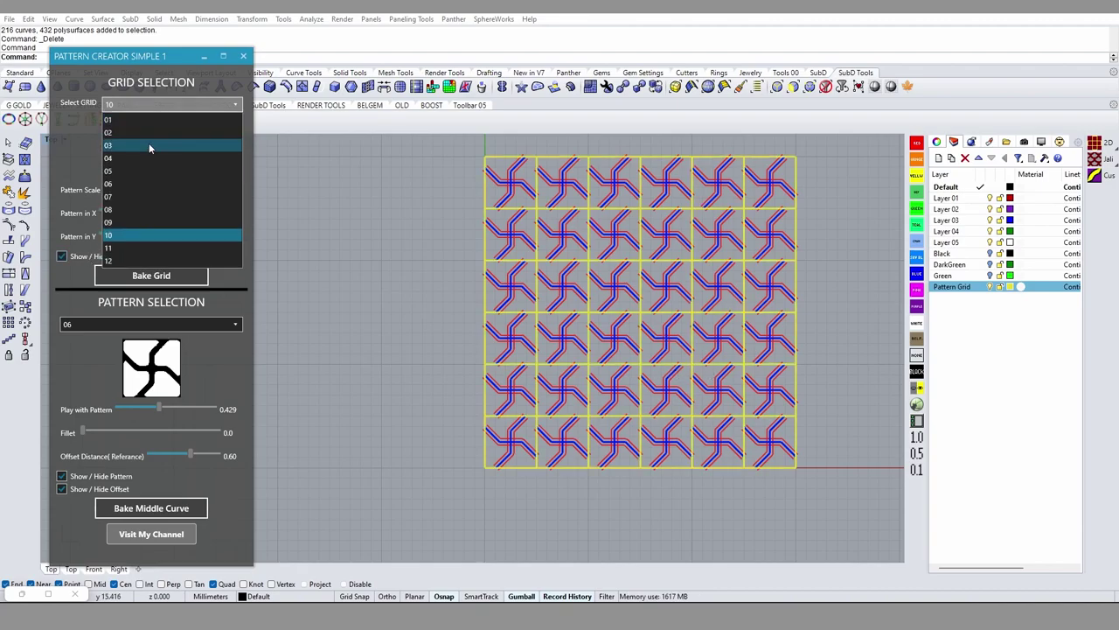
{"action": "left_click", "coordinate": [135, 225]}
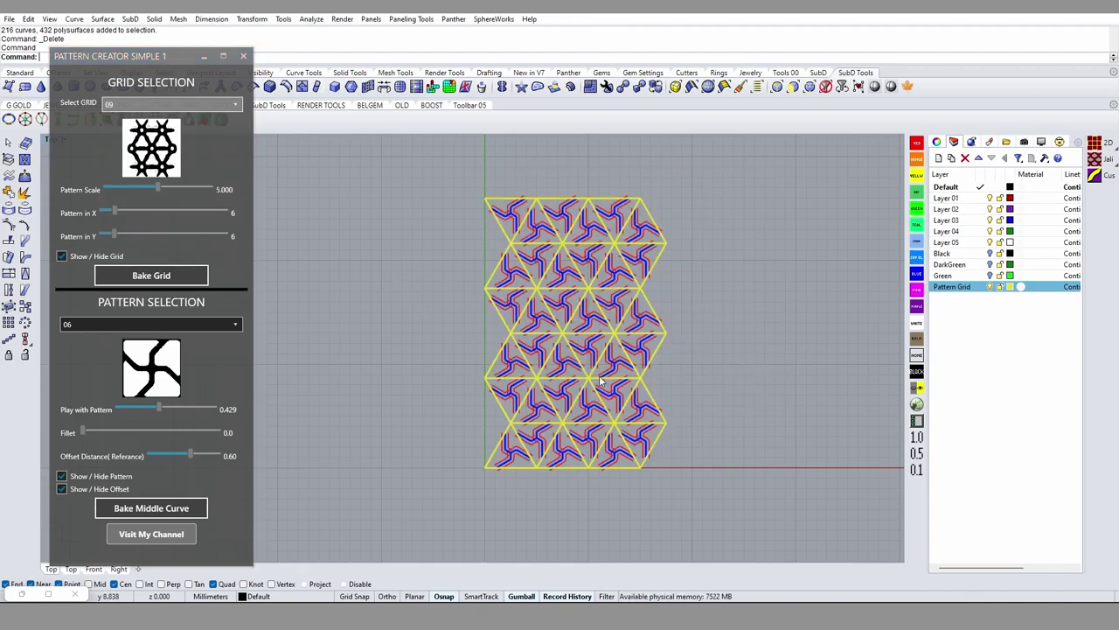
{"action": "scroll", "coordinate": [599, 378], "scroll_direction": "up", "scroll_amount": 2}
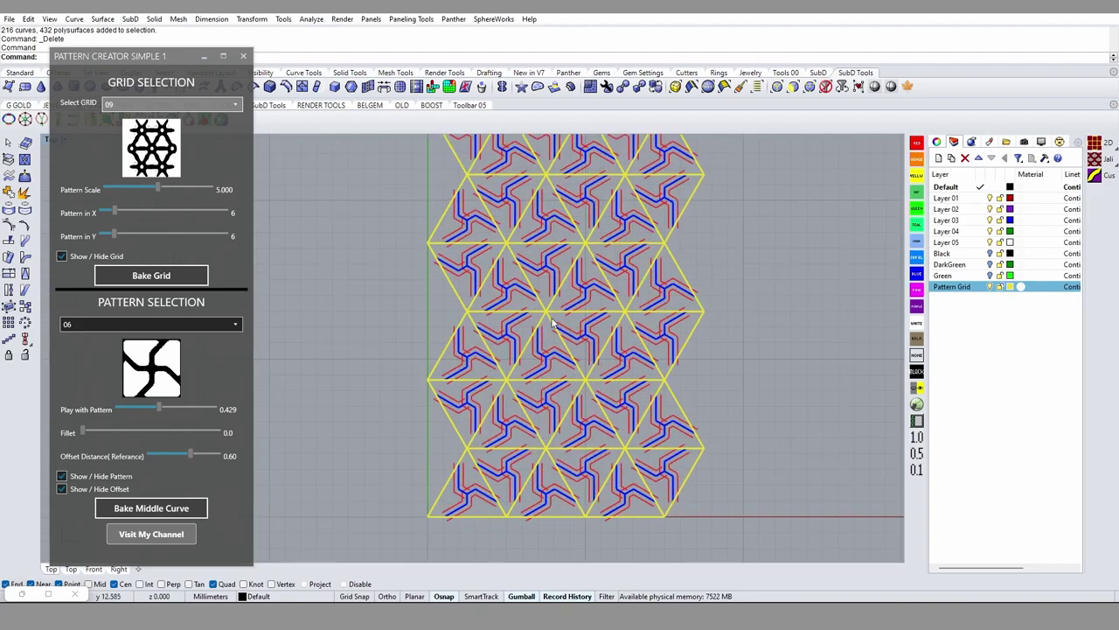
{"action": "left_click", "coordinate": [81, 489]}
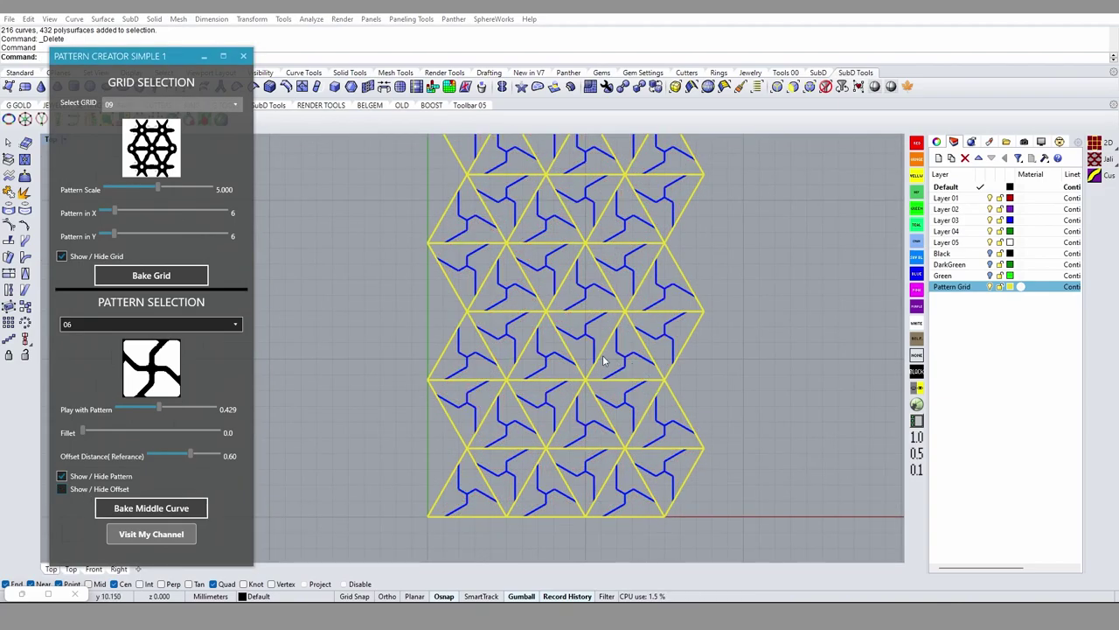
Step: Bake the grid and middle curves into the scene, close the panel, and select the baked curves
{"action": "left_click", "coordinate": [183, 277]}
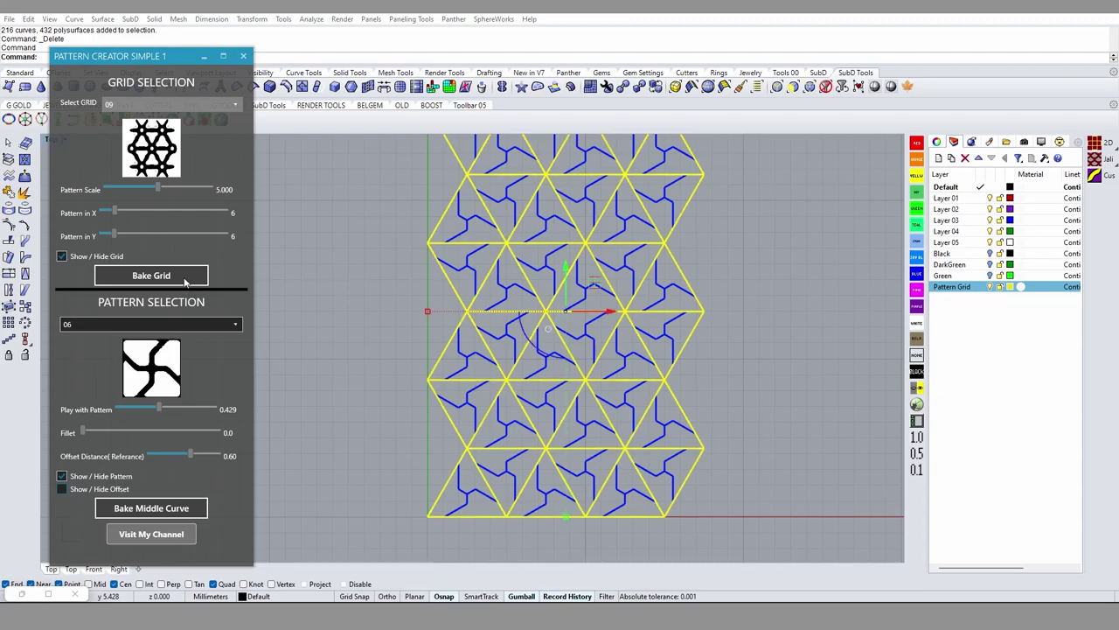
{"action": "left_click", "coordinate": [162, 511]}
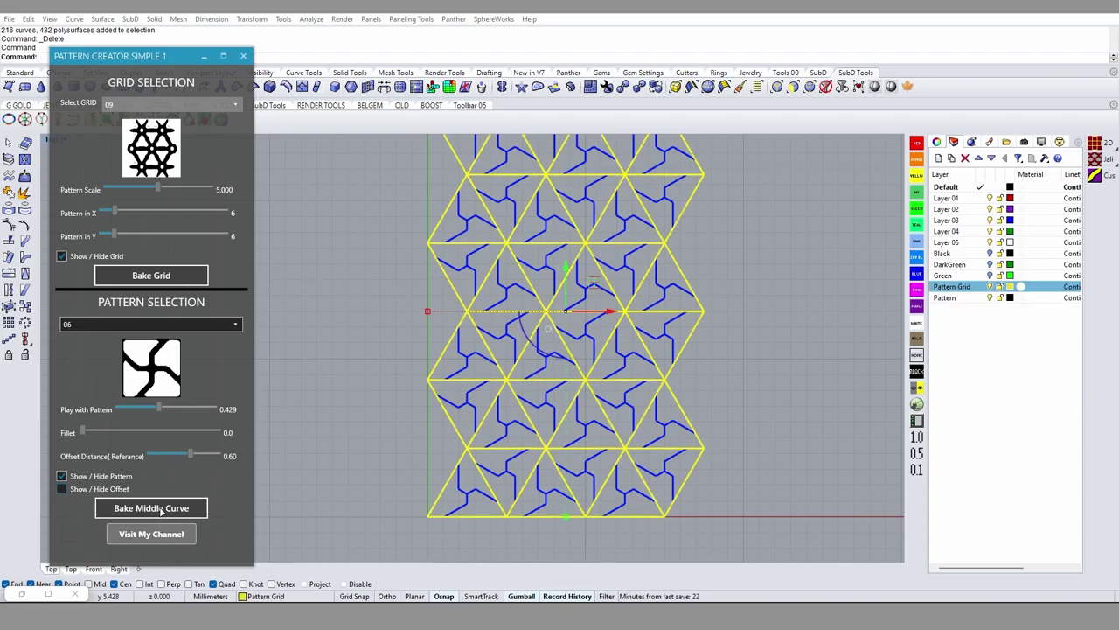
{"action": "left_click", "coordinate": [243, 55]}
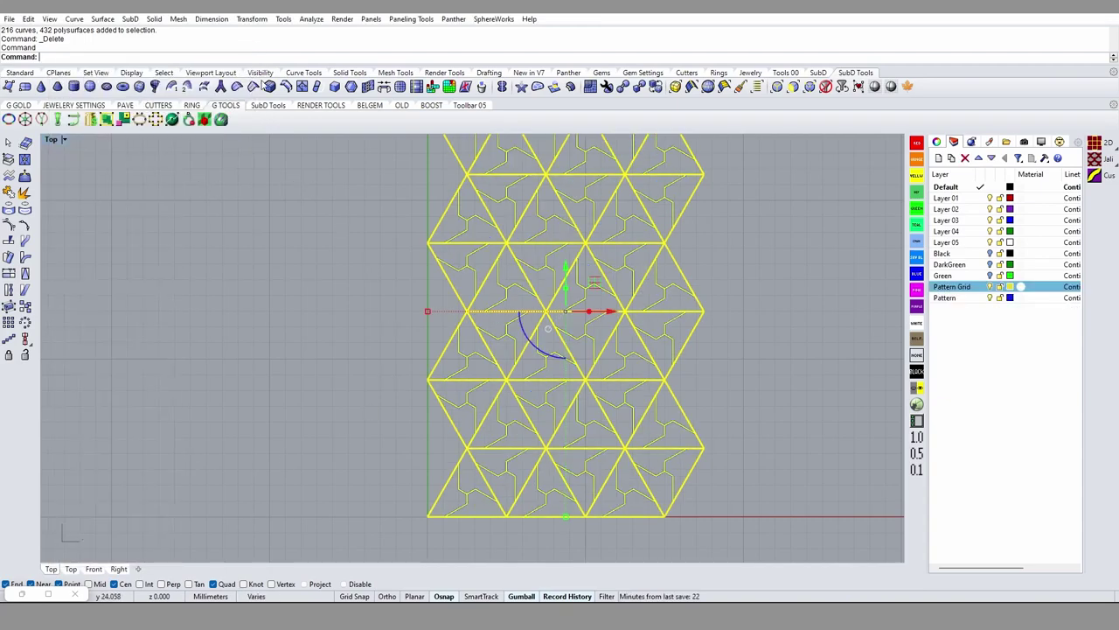
{"action": "left_click", "coordinate": [829, 347]}
{"action": "scroll", "coordinate": [646, 348], "scroll_direction": "down", "scroll_amount": 3}
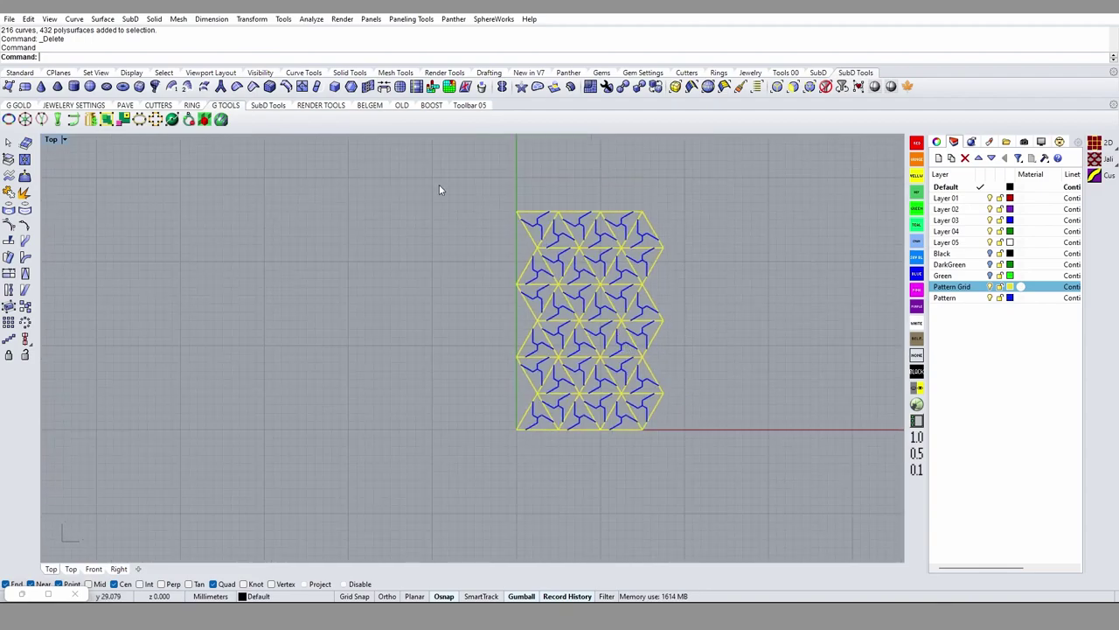
{"action": "left_click_drag", "start_coordinate": [439, 190], "coordinate": [723, 448]}
{"action": "scroll", "coordinate": [653, 308], "scroll_direction": "up", "scroll_amount": 3}
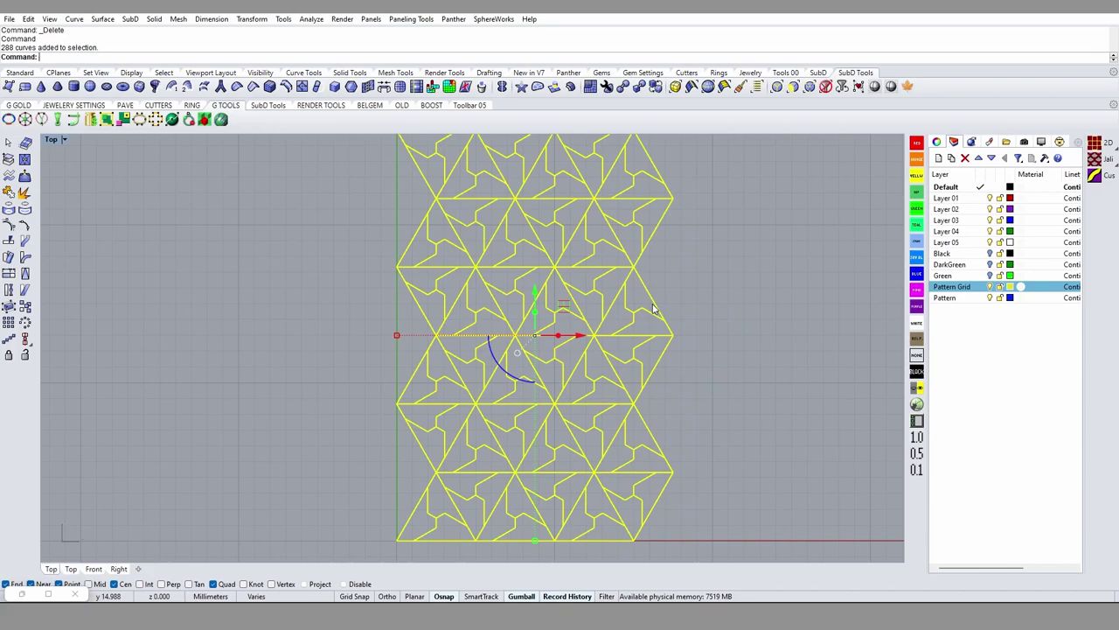
Step: Delete the test pattern, then show the Green layer's ring shaded and select it in Top view
{"action": "key", "text": "Delete"}
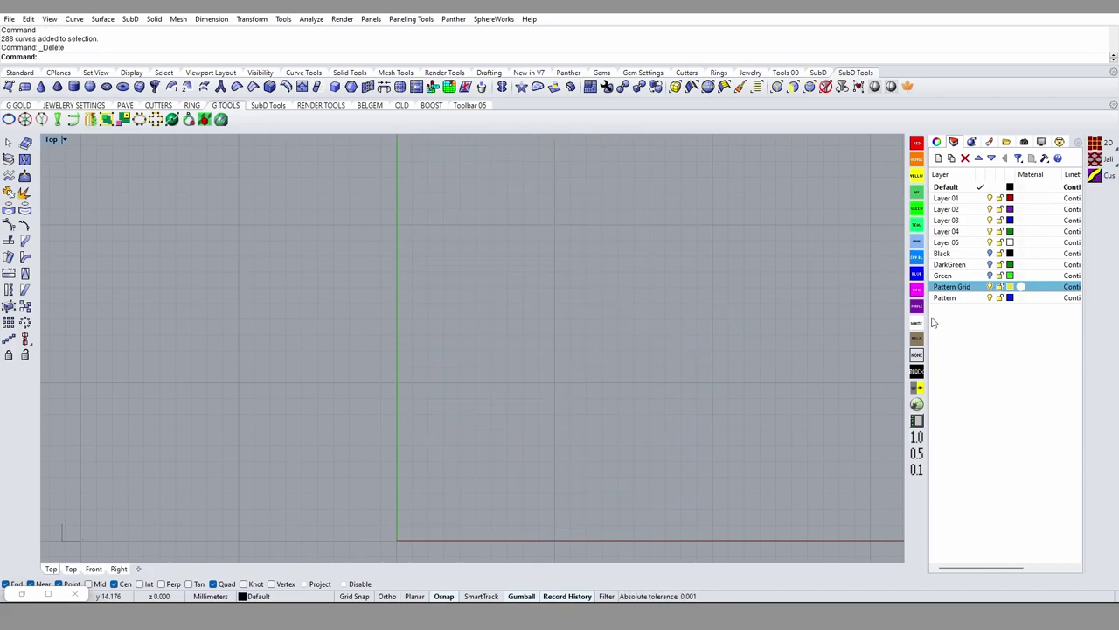
{"action": "left_click", "coordinate": [990, 275]}
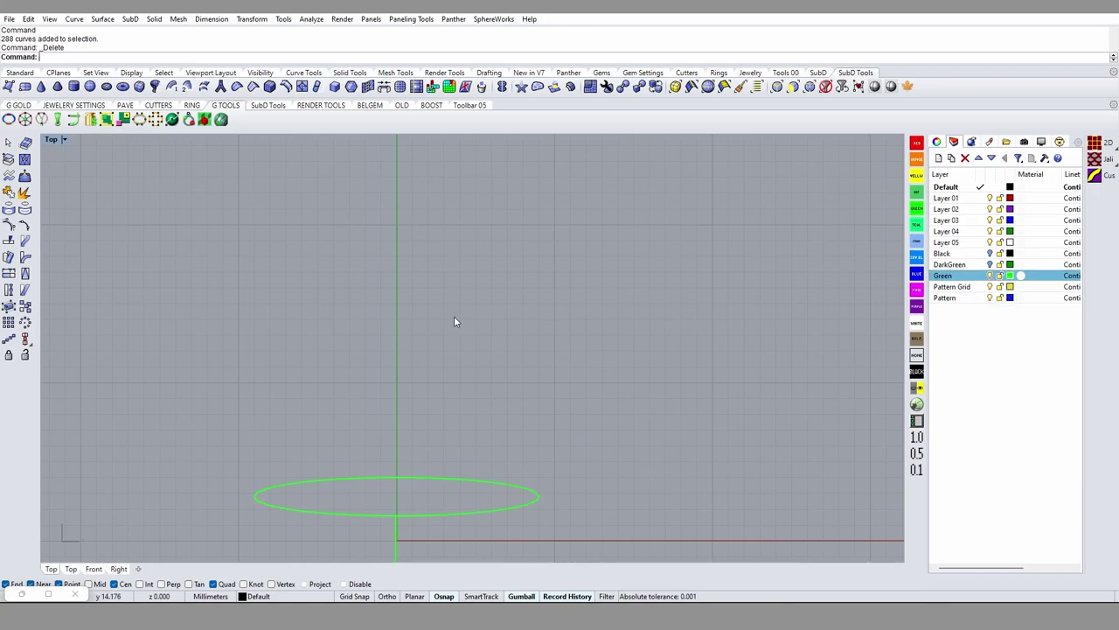
{"action": "mouse_move", "coordinate": [454, 316]}
{"action": "right_mouse_down"}
{"action": "mouse_move", "coordinate": [491, 455]}
{"action": "mouse_move", "coordinate": [440, 360]}
{"action": "right_mouse_up"}
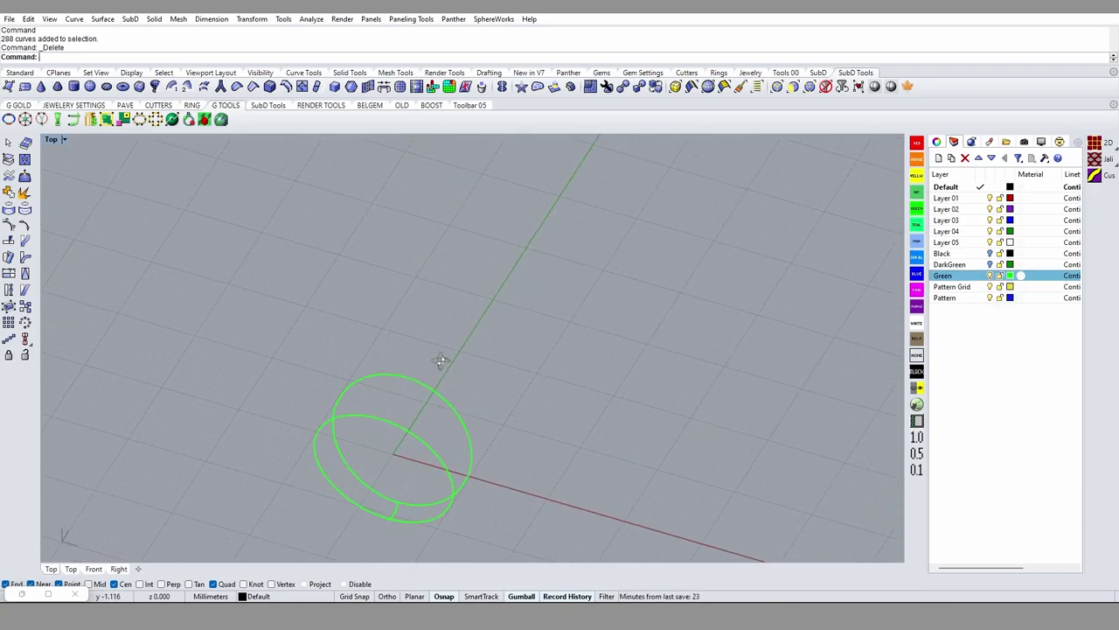
{"action": "left_click", "coordinate": [875, 85]}
{"action": "scroll", "coordinate": [434, 364], "scroll_direction": "up", "scroll_amount": 3}
{"action": "left_click", "coordinate": [435, 364]}
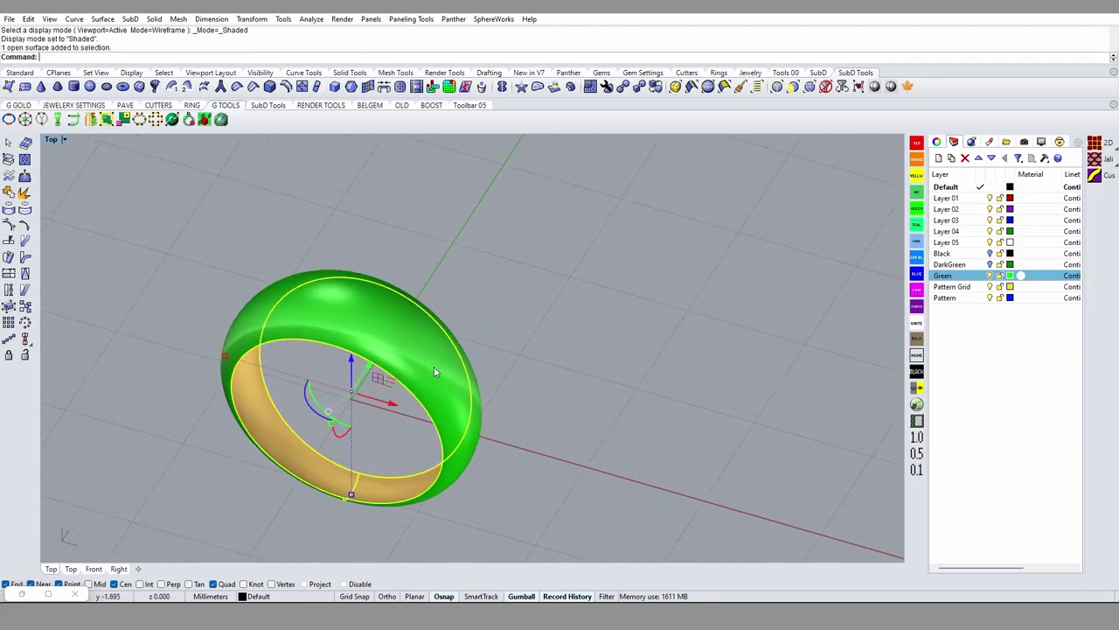
{"action": "key", "text": "ctrl+F1"}
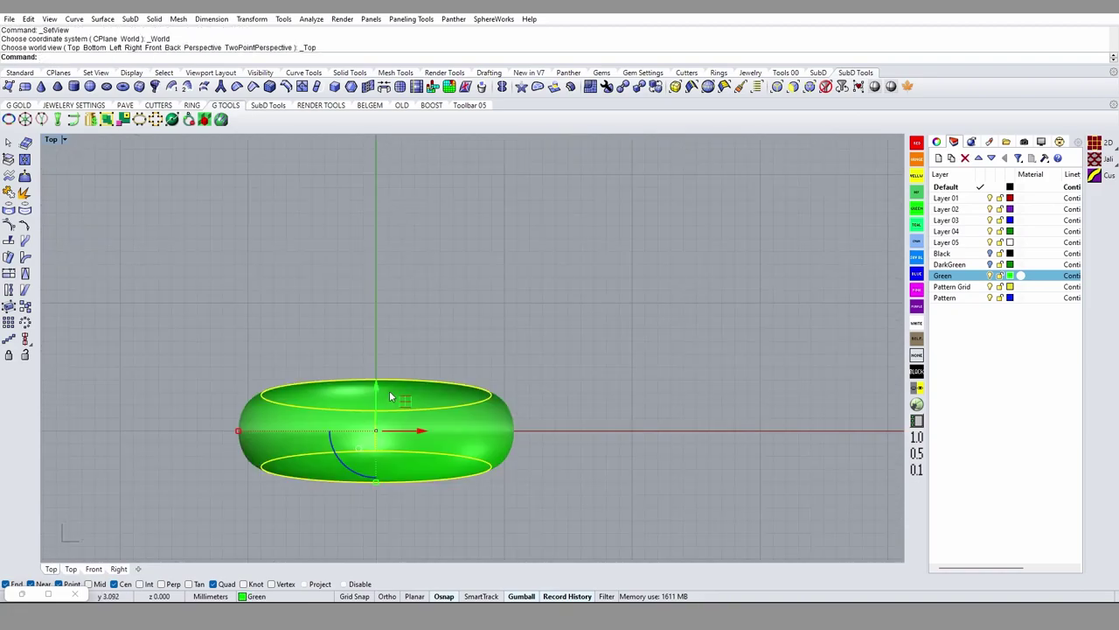
Step: Run CreateUVCrv on the ring and select the resulting rectangular UV outline
{"action": "type", "text": "Crease"}
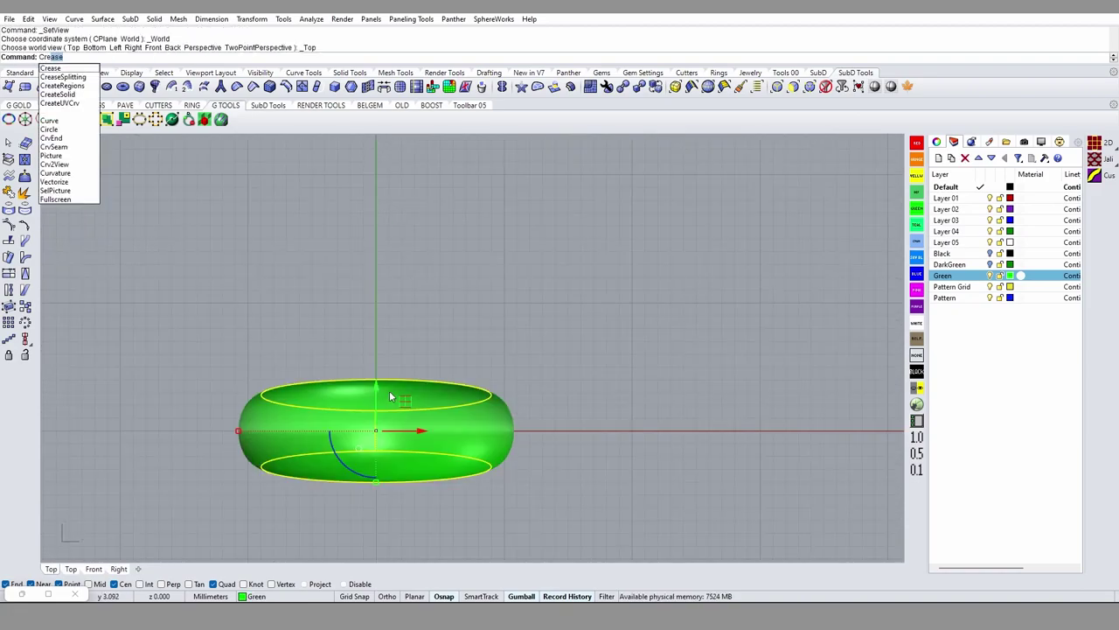
{"action": "type", "text": "a"}
{"action": "key", "text": "Up"}
{"action": "key", "text": "Up"}
{"action": "key", "text": "Up"}
{"action": "key", "text": "Up"}
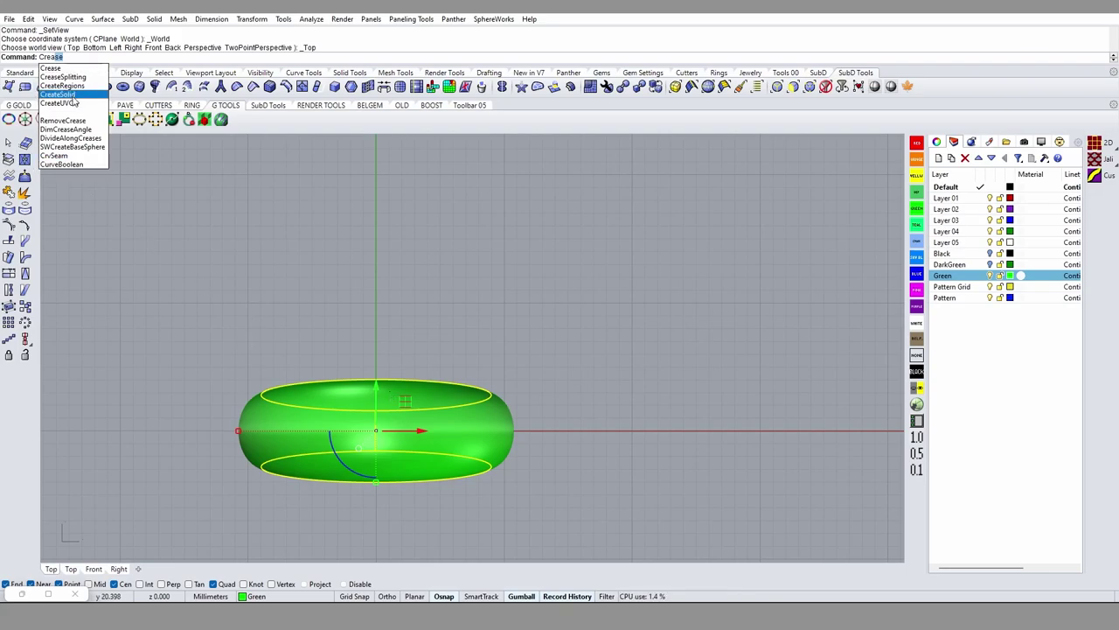
{"action": "key", "text": "Down"}
{"action": "key", "text": "Return"}
{"action": "key", "text": "Return"}
{"action": "scroll", "coordinate": [503, 336], "scroll_direction": "down", "scroll_amount": 2}
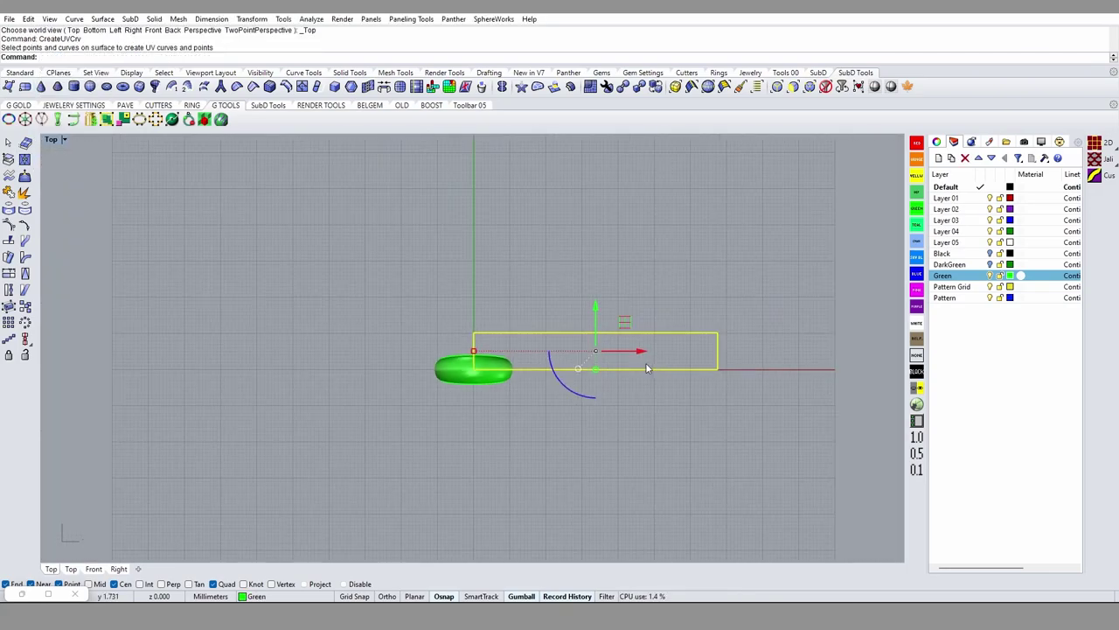
{"action": "scroll", "coordinate": [440, 258], "scroll_direction": "up", "scroll_amount": 3}
{"action": "key", "text": "Escape"}
{"action": "left_click_drag", "start_coordinate": [546, 281], "coordinate": [513, 321]}
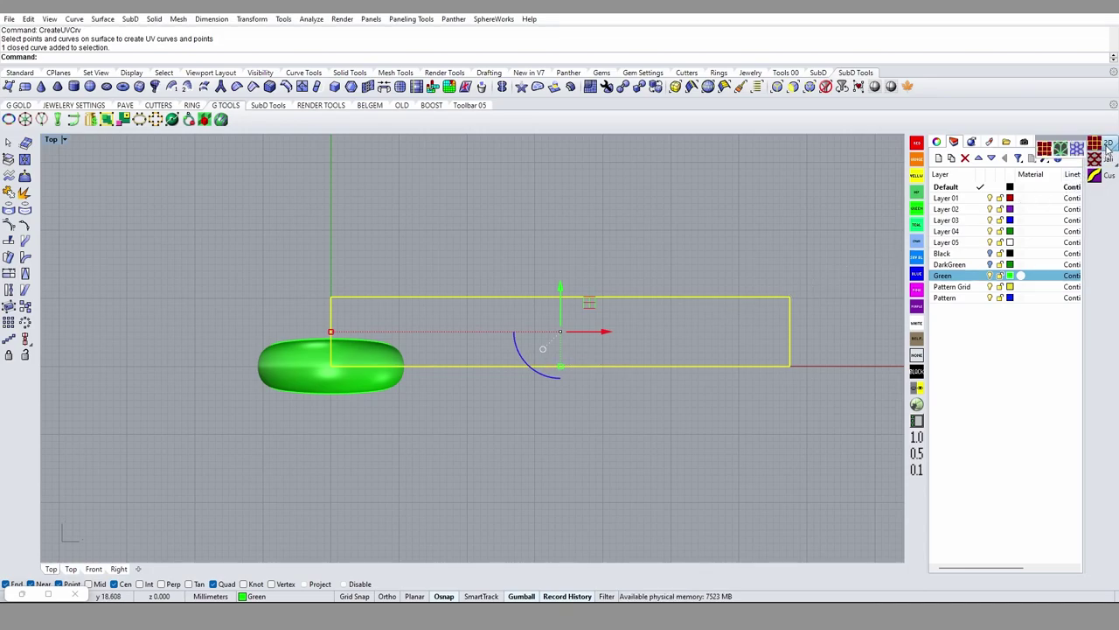
Step: Reopen the Pattern Creator panel and switch to grid 03
{"action": "left_click", "coordinate": [1049, 149]}
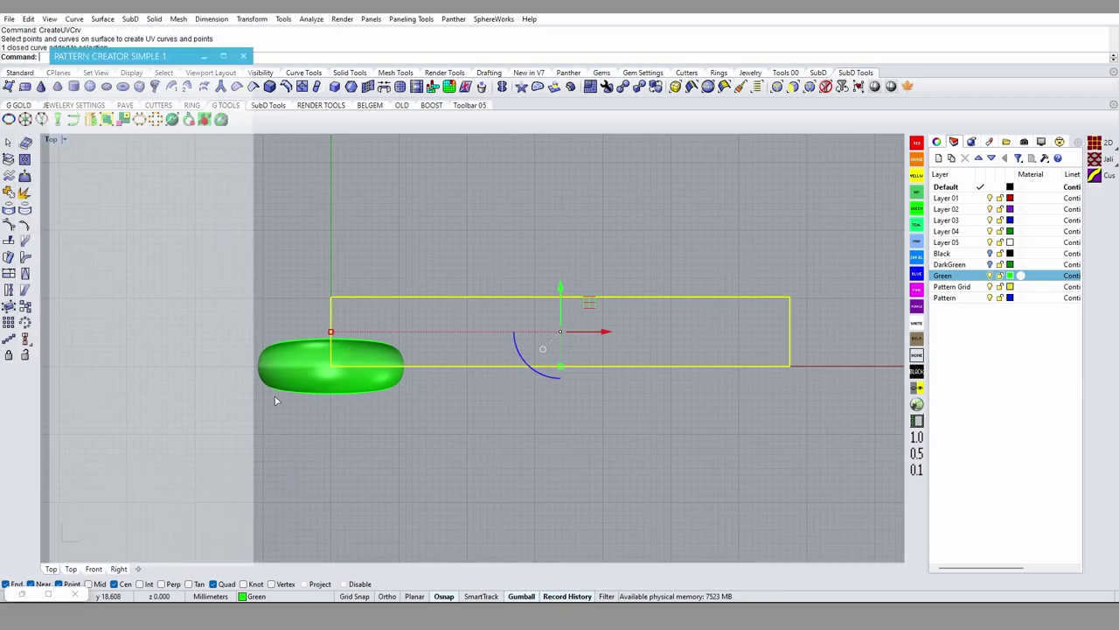
{"action": "scroll", "coordinate": [616, 332], "scroll_direction": "down", "scroll_amount": 2}
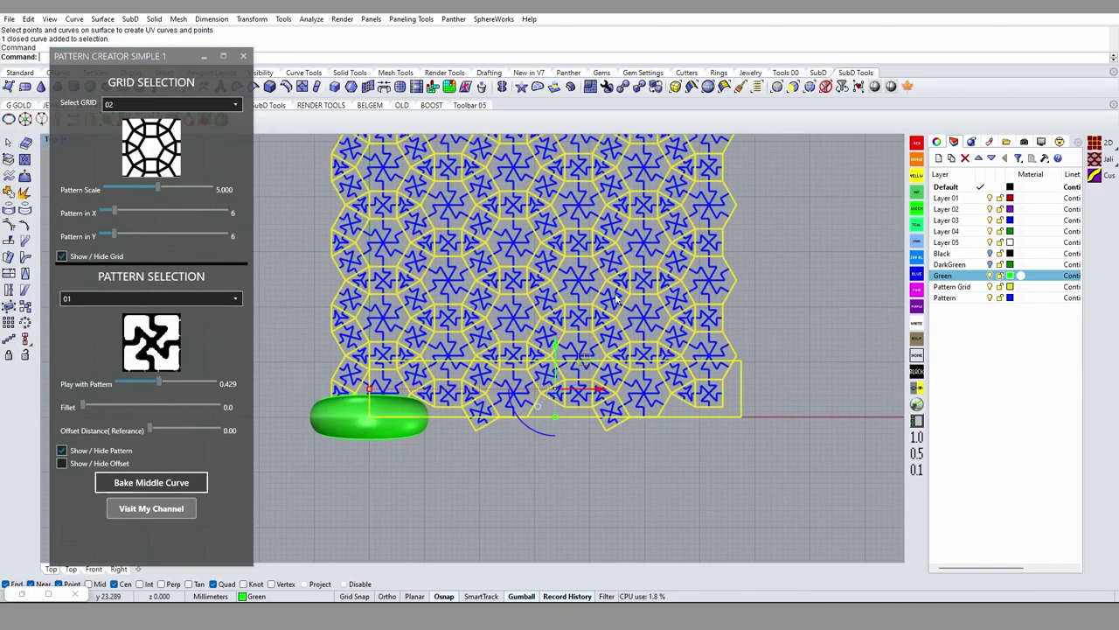
{"action": "scroll", "coordinate": [616, 298], "scroll_direction": "up", "scroll_amount": 2}
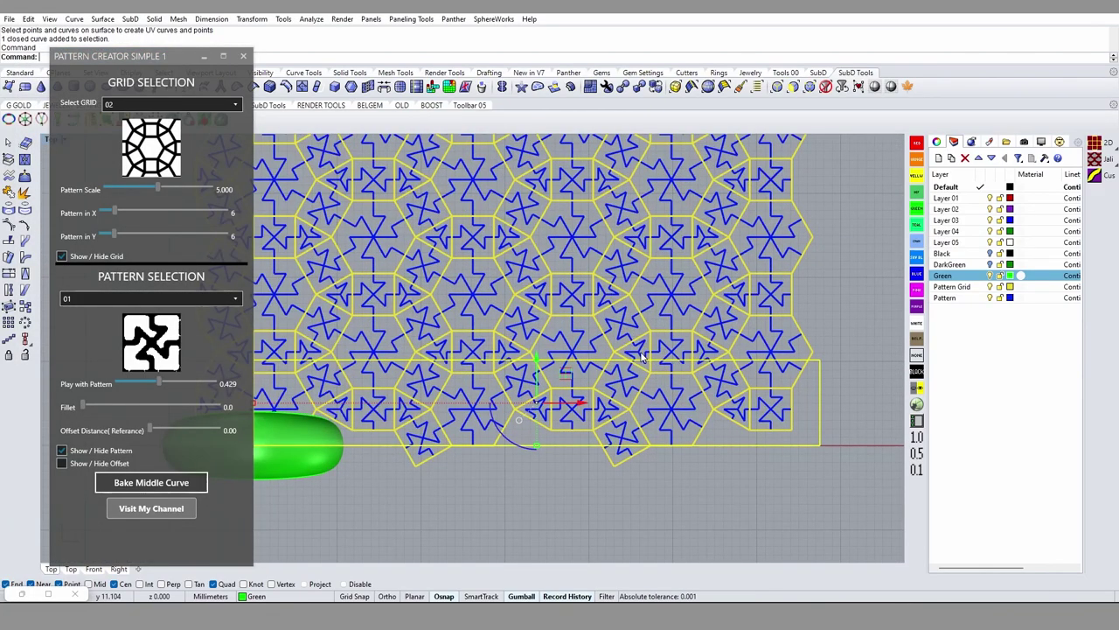
{"action": "left_click", "coordinate": [145, 104]}
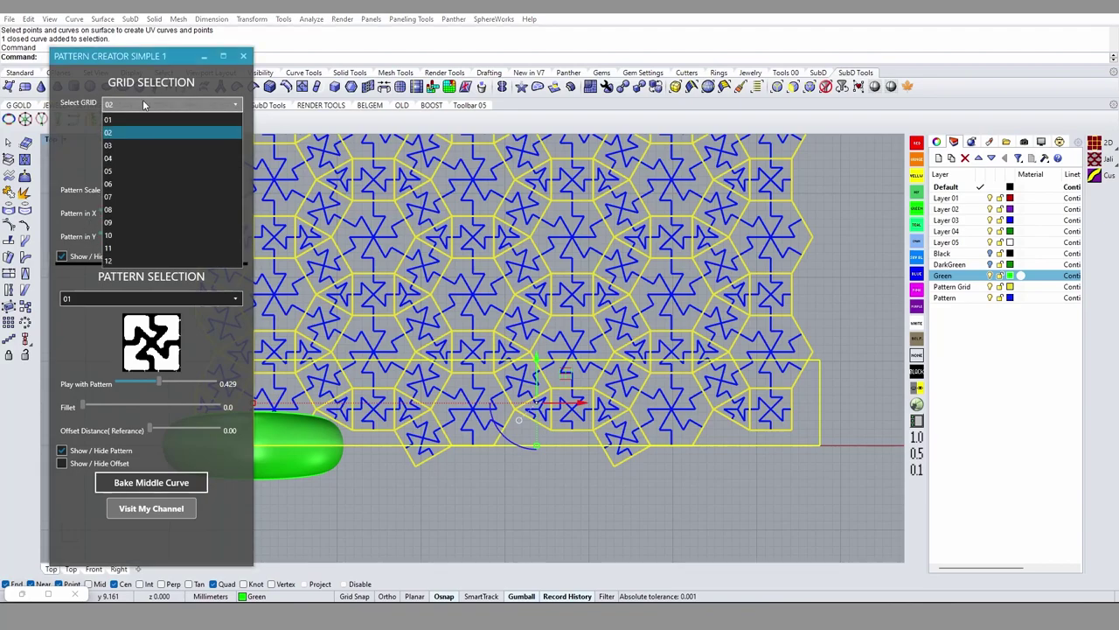
{"action": "left_click", "coordinate": [145, 145]}
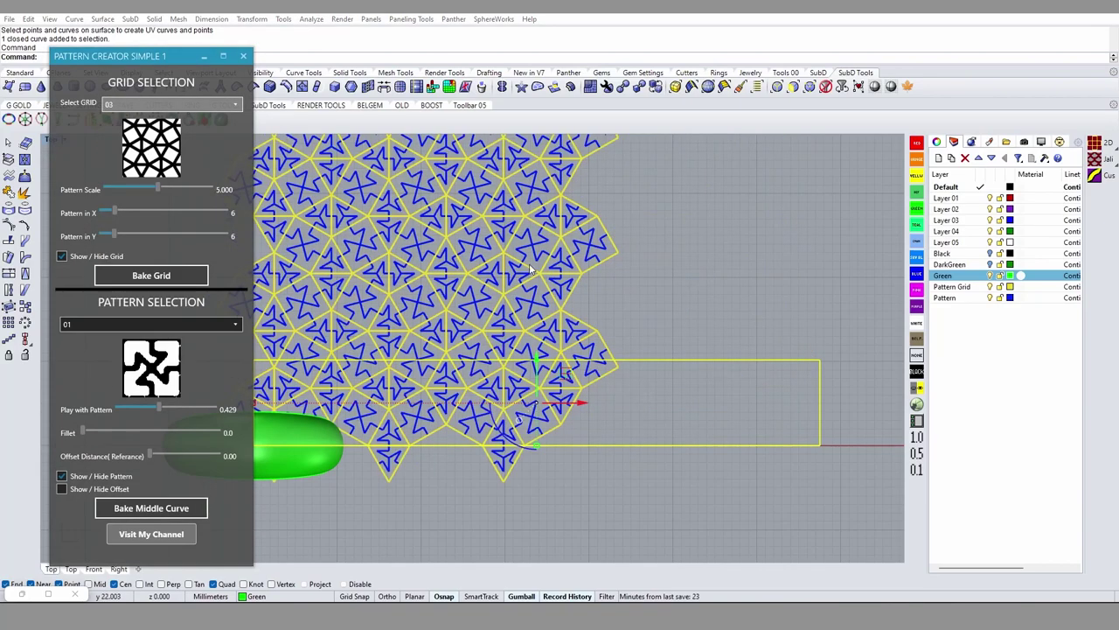
{"action": "scroll", "coordinate": [615, 344], "scroll_direction": "down", "scroll_amount": 2}
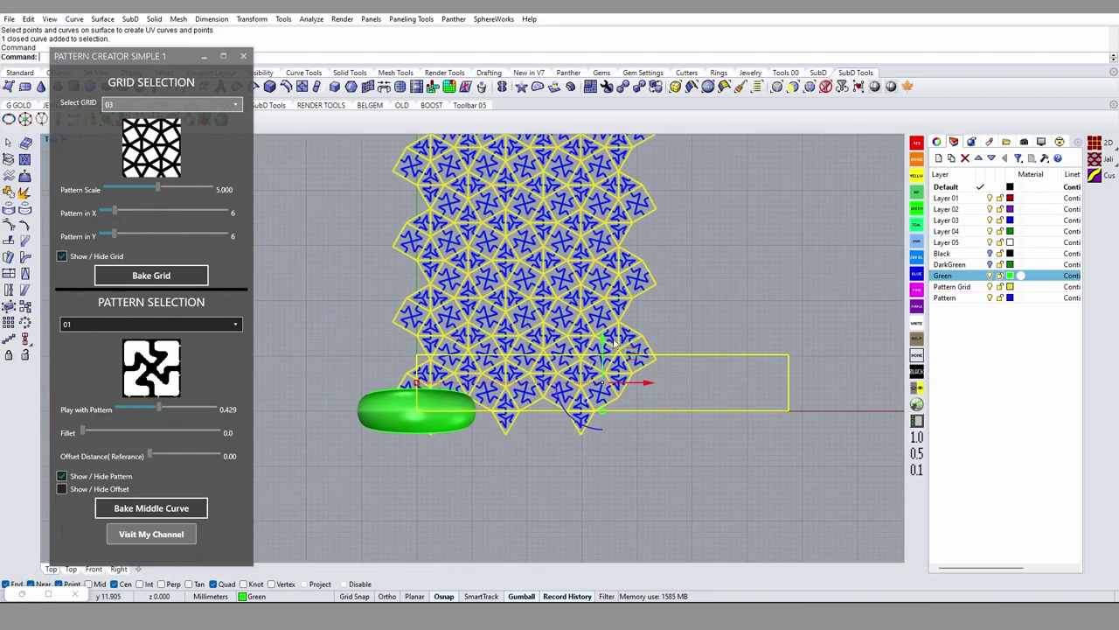
{"action": "scroll", "coordinate": [614, 343], "scroll_direction": "down", "scroll_amount": 2}
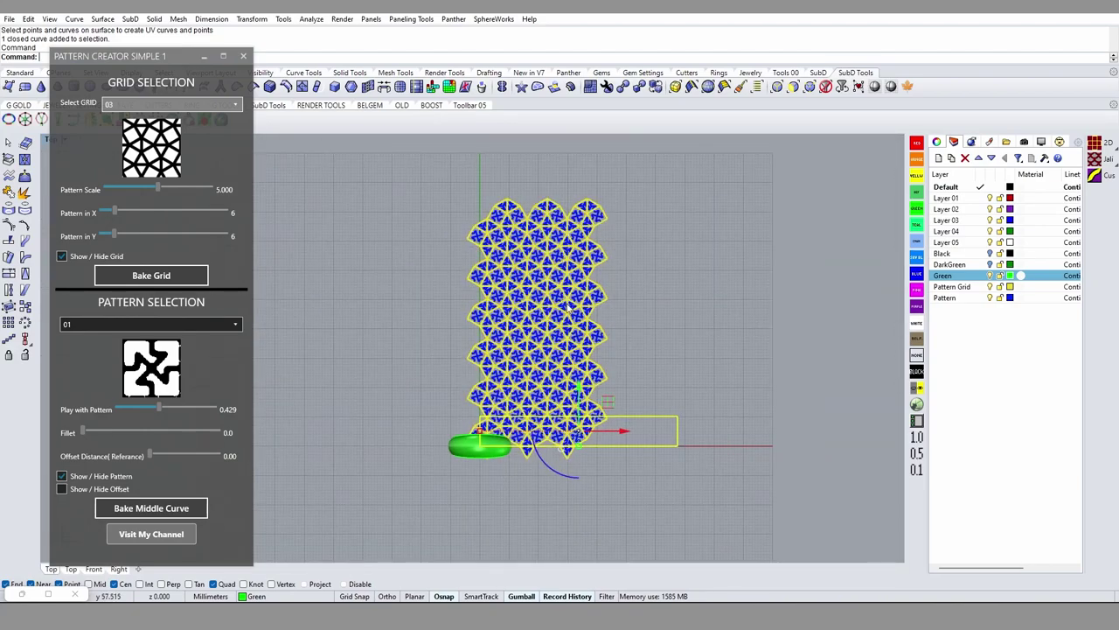
{"action": "scroll", "coordinate": [606, 451], "scroll_direction": "up", "scroll_amount": 1}
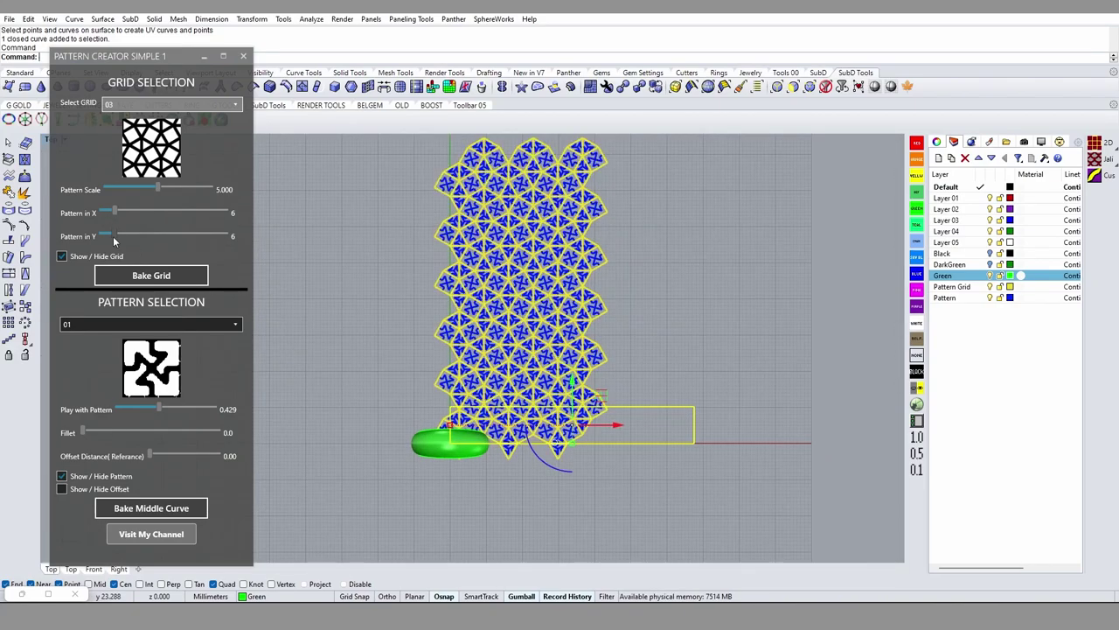
Step: Set Pattern in X to 15 and Pattern in Y to 3, then zoom to check
{"action": "left_click_drag", "start_coordinate": [114, 212], "coordinate": [137, 215]}
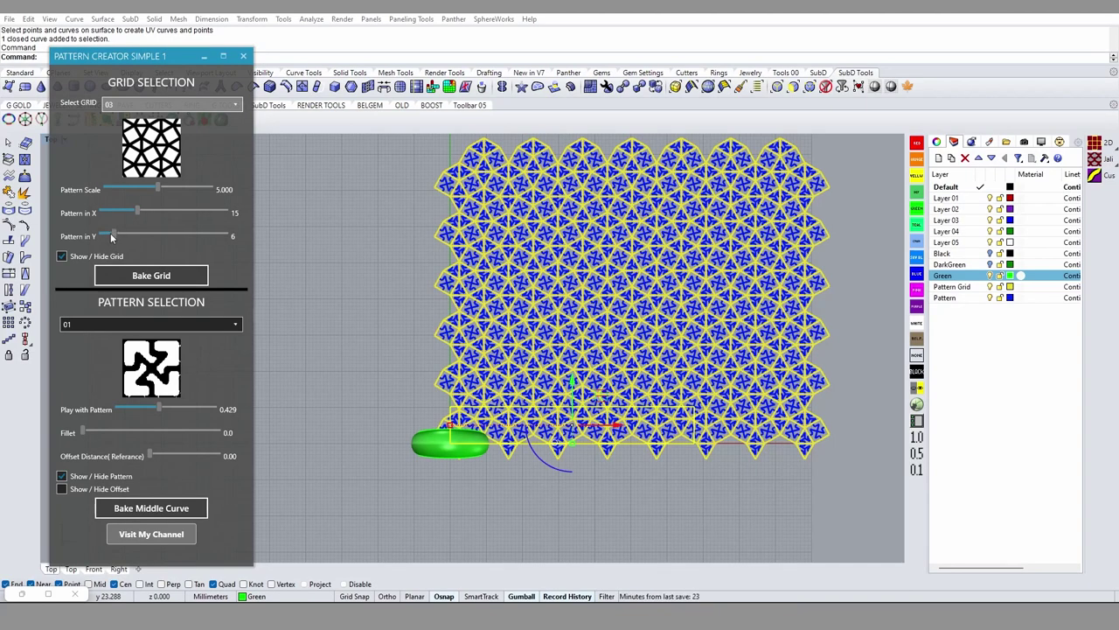
{"action": "left_click_drag", "start_coordinate": [111, 236], "coordinate": [107, 236]}
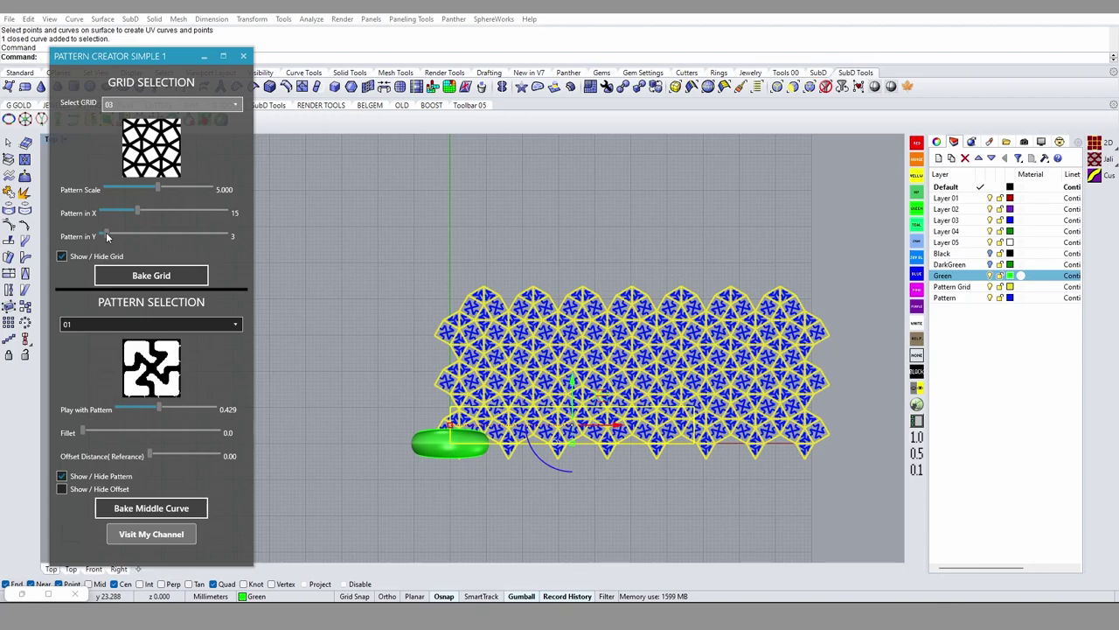
{"action": "scroll", "coordinate": [638, 350], "scroll_direction": "up", "scroll_amount": 3}
{"action": "scroll", "coordinate": [635, 346], "scroll_direction": "up", "scroll_amount": 2}
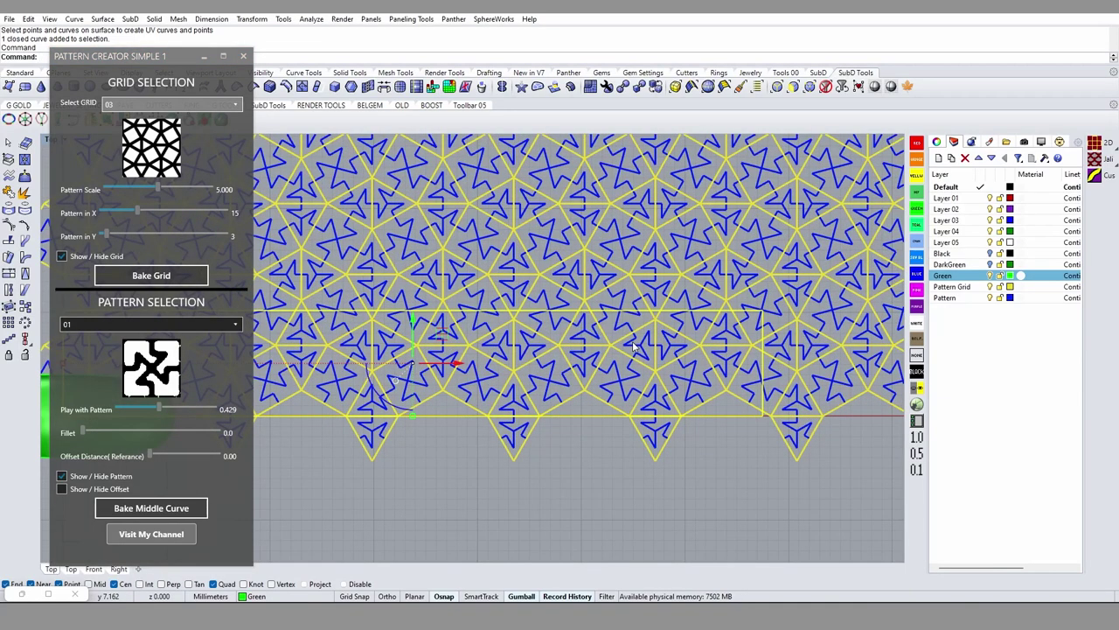
{"action": "scroll", "coordinate": [635, 347], "scroll_direction": "down", "scroll_amount": 3}
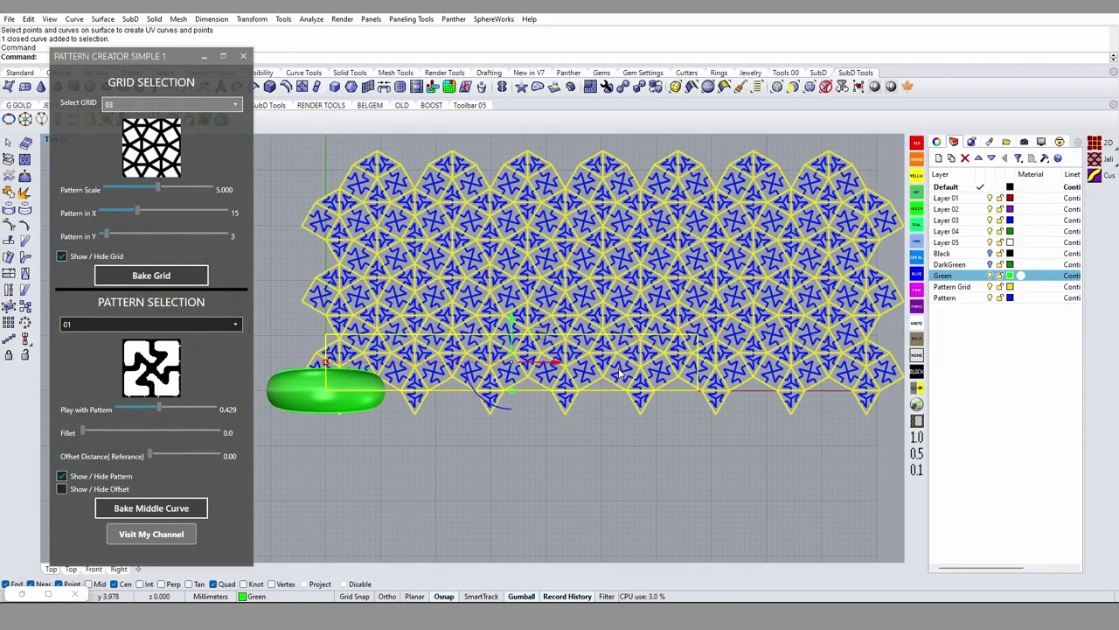
Step: Bake the grid and star pattern curves and close the pattern generator panel
{"action": "left_click", "coordinate": [156, 277]}
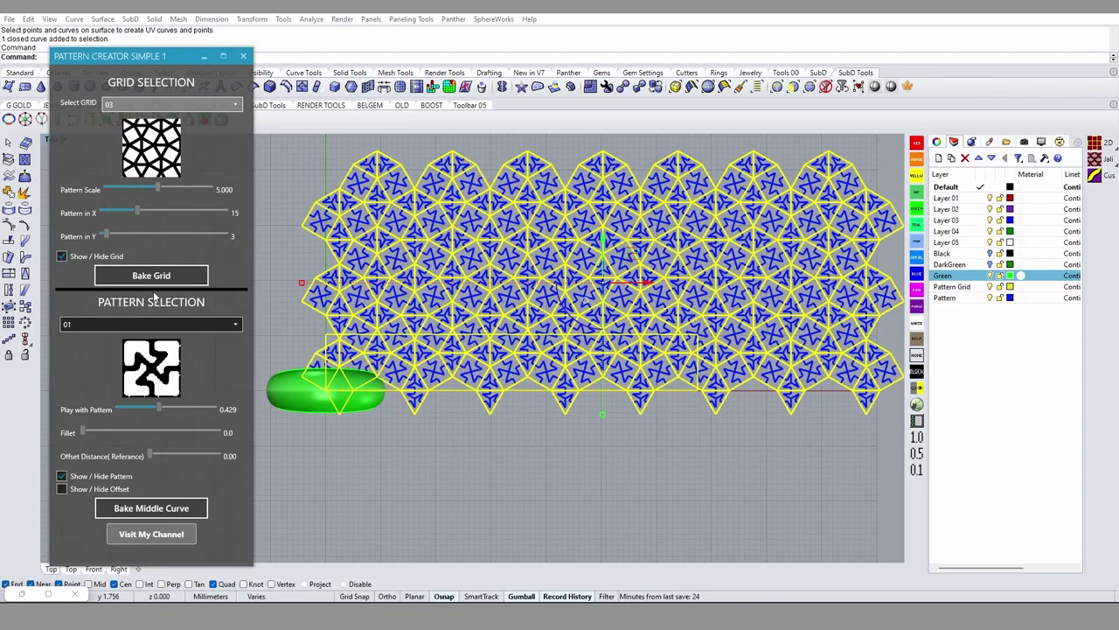
{"action": "left_click", "coordinate": [150, 514]}
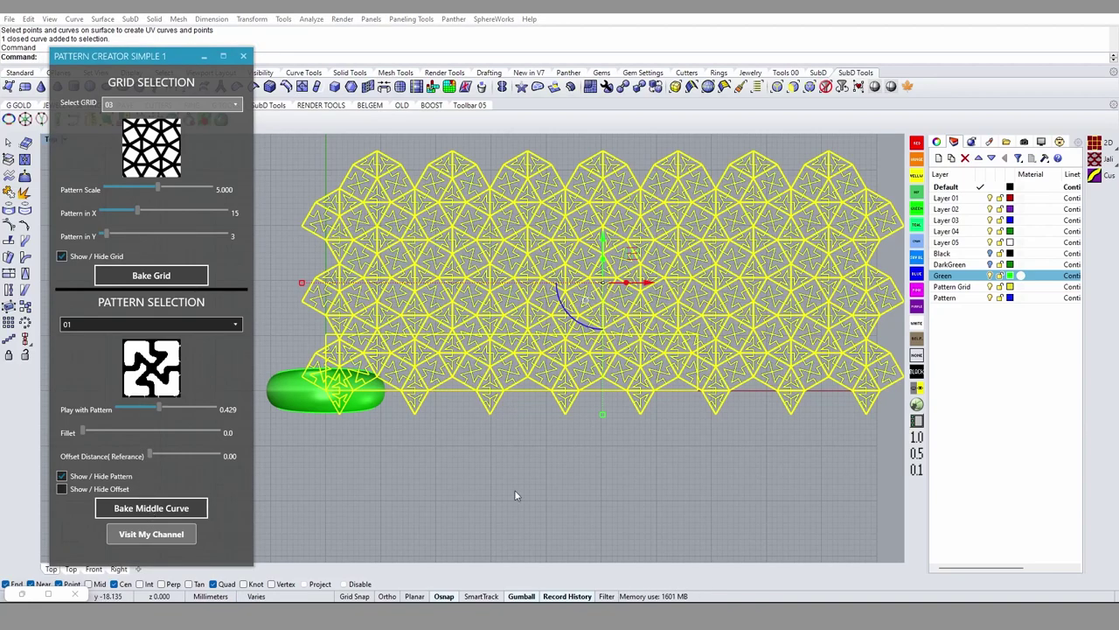
{"action": "left_click", "coordinate": [383, 509]}
{"action": "left_click", "coordinate": [243, 56]}
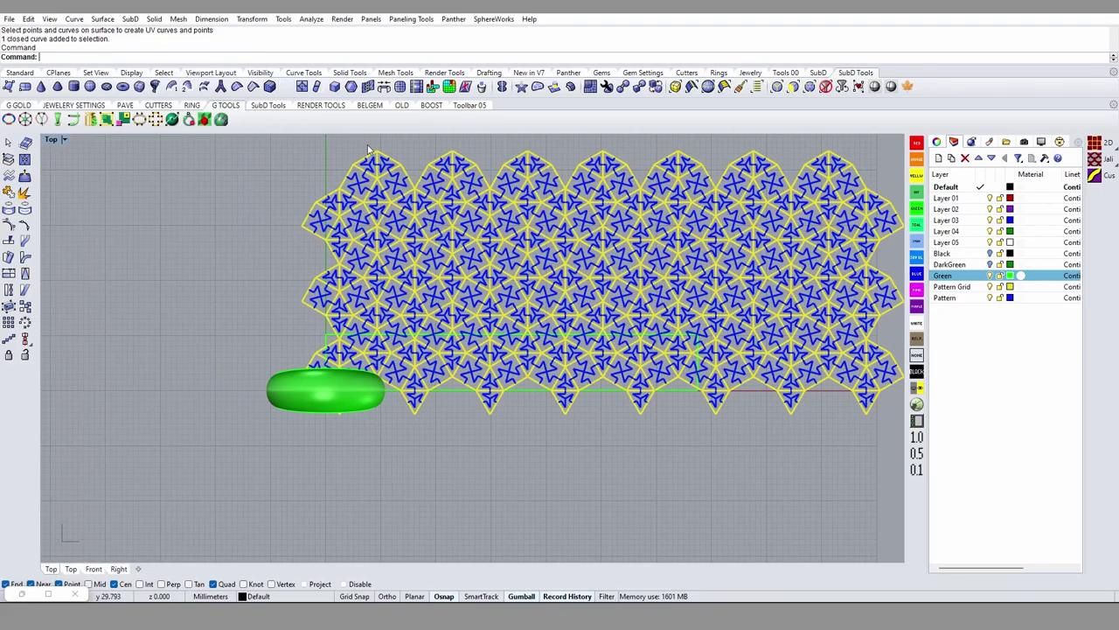
Step: Copy the green ring in place and hide the original
{"action": "left_click", "coordinate": [360, 379]}
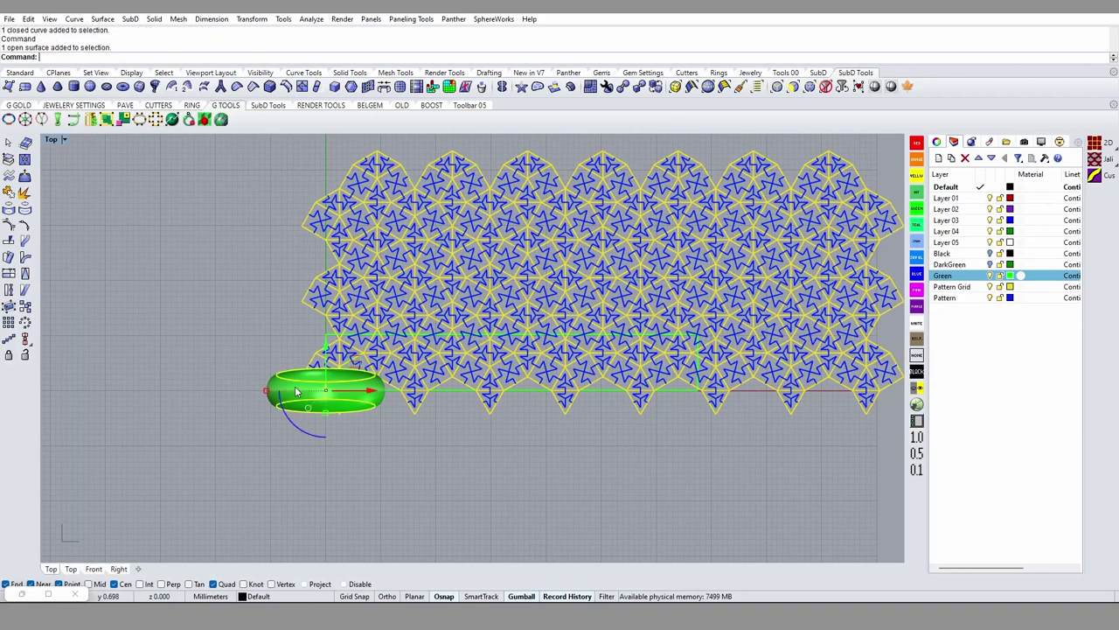
{"action": "right_click_drag", "start_coordinate": [393, 432], "coordinate": [437, 430]}
{"action": "type", "text": "c"}
{"action": "key", "text": "Return"}
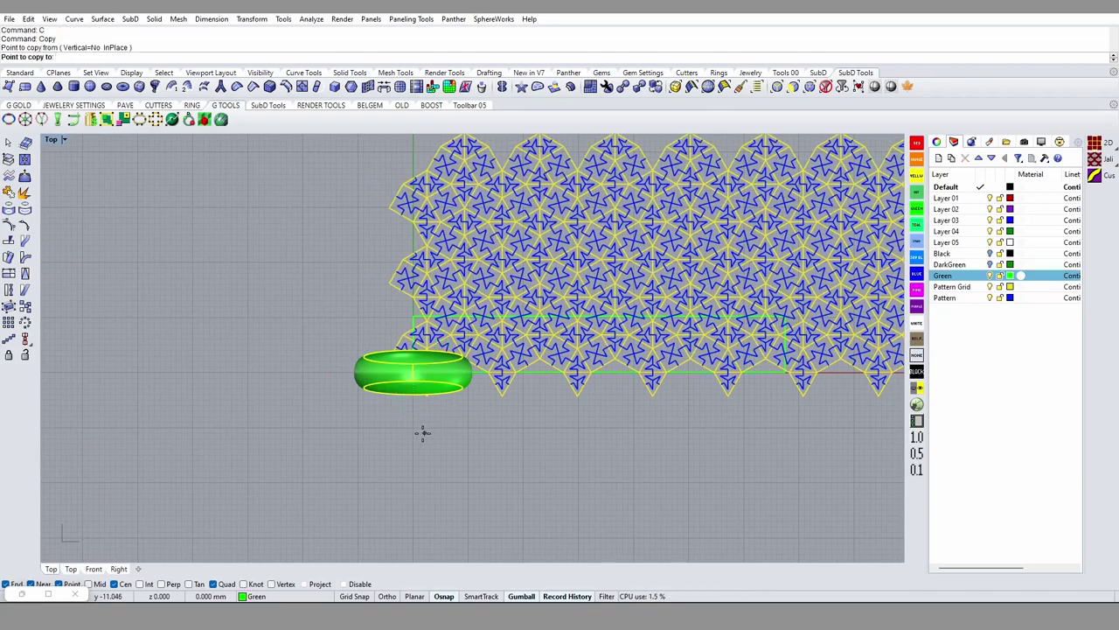
{"action": "left_click", "coordinate": [425, 432]}
{"action": "left_click", "coordinate": [424, 432]}
{"action": "key", "text": "Return"}
{"action": "type", "text": "h"}
{"action": "key", "text": "Return"}
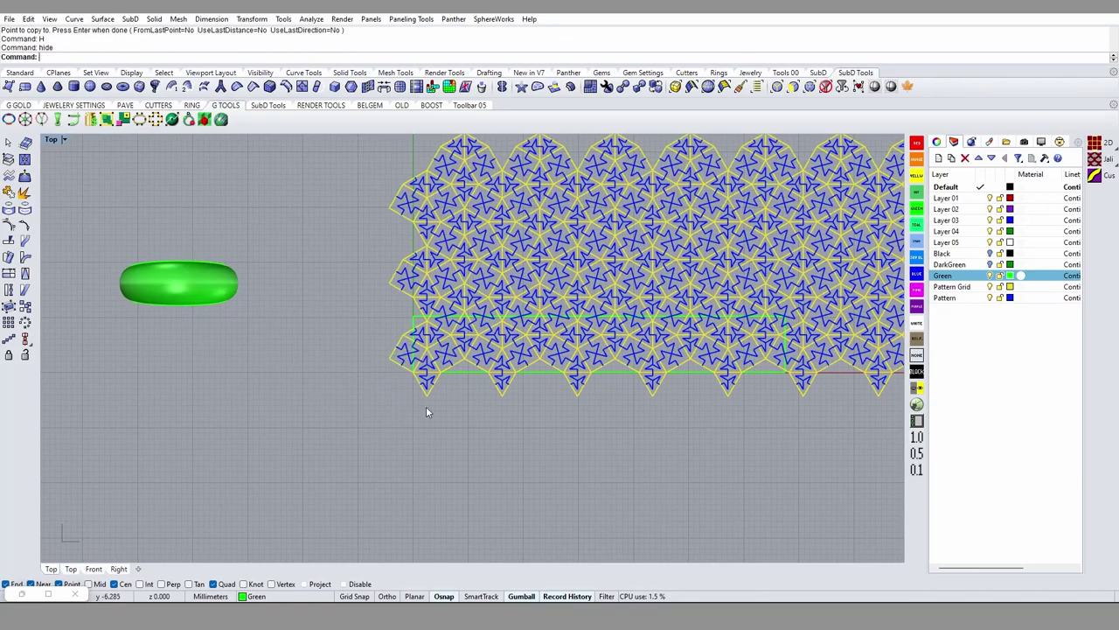
Step: Bring the baked pattern into view and check it by briefly selecting all its curves
{"action": "right_click_drag", "start_coordinate": [573, 325], "coordinate": [424, 326]}
{"action": "scroll", "coordinate": [593, 382], "scroll_direction": "up", "scroll_amount": 4}
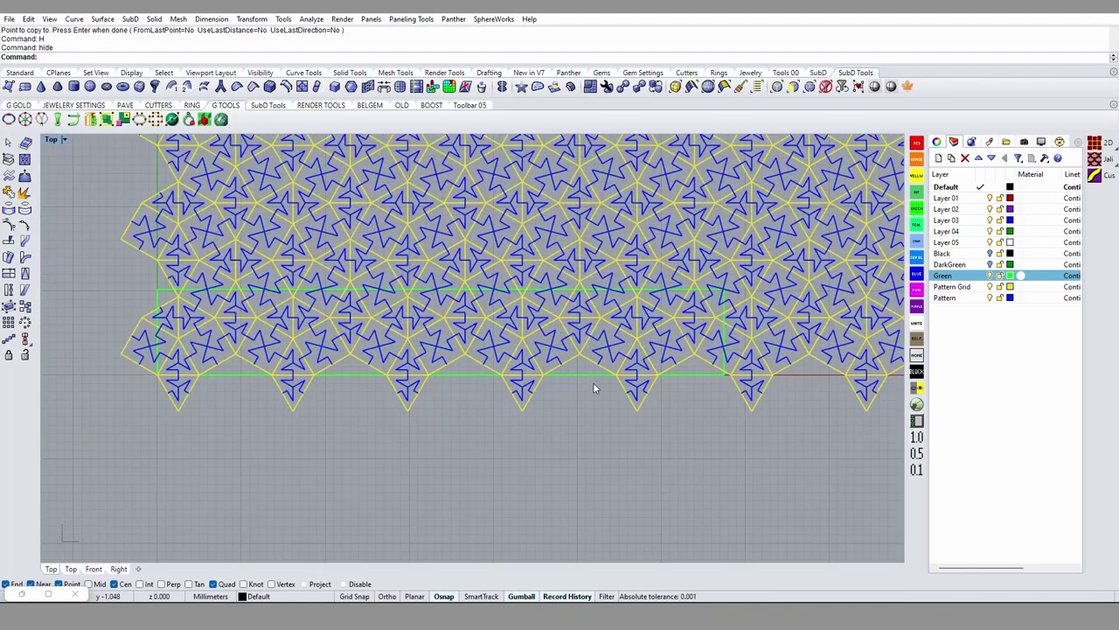
{"action": "key", "text": "ctrl+a"}
{"action": "scroll", "coordinate": [575, 380], "scroll_direction": "down", "scroll_amount": 2}
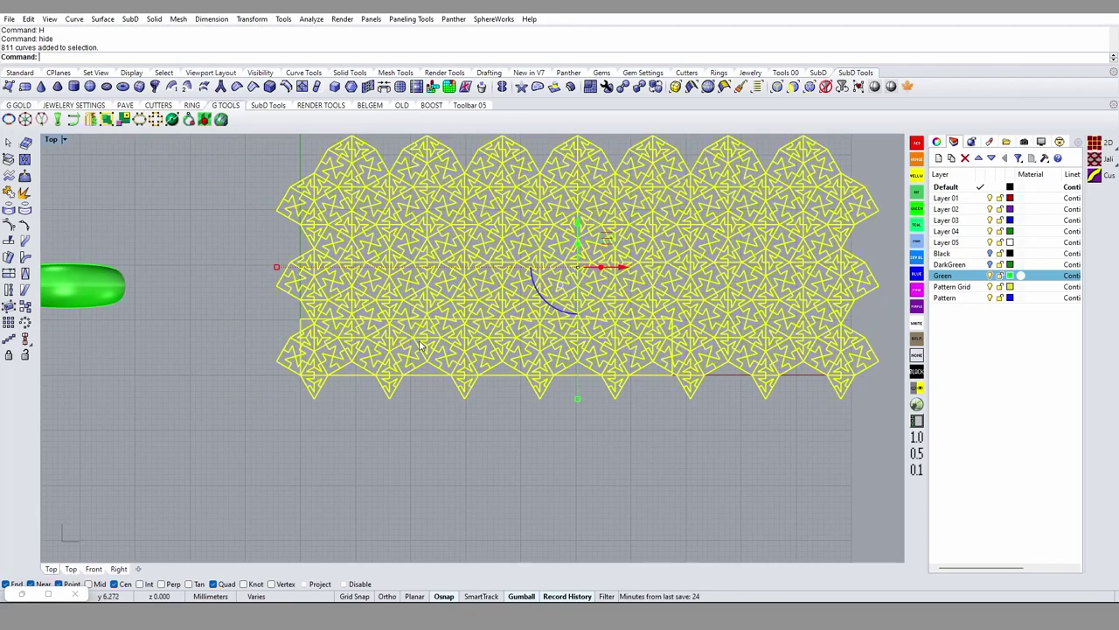
{"action": "key", "text": "Escape"}
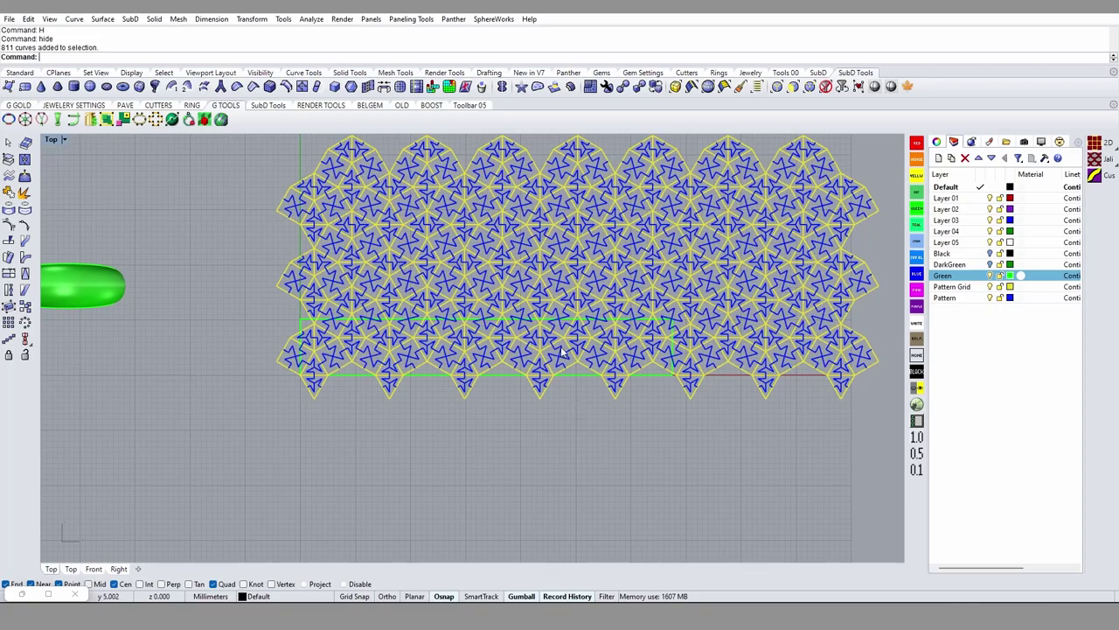
Step: Ungroup all the baked pattern curves with UG and try selecting pattern curves by colour
{"action": "scroll", "coordinate": [562, 350], "scroll_direction": "up", "scroll_amount": 1}
{"action": "key", "text": "ctrl+a"}
{"action": "type", "text": "UG"}
{"action": "key", "text": "Return"}
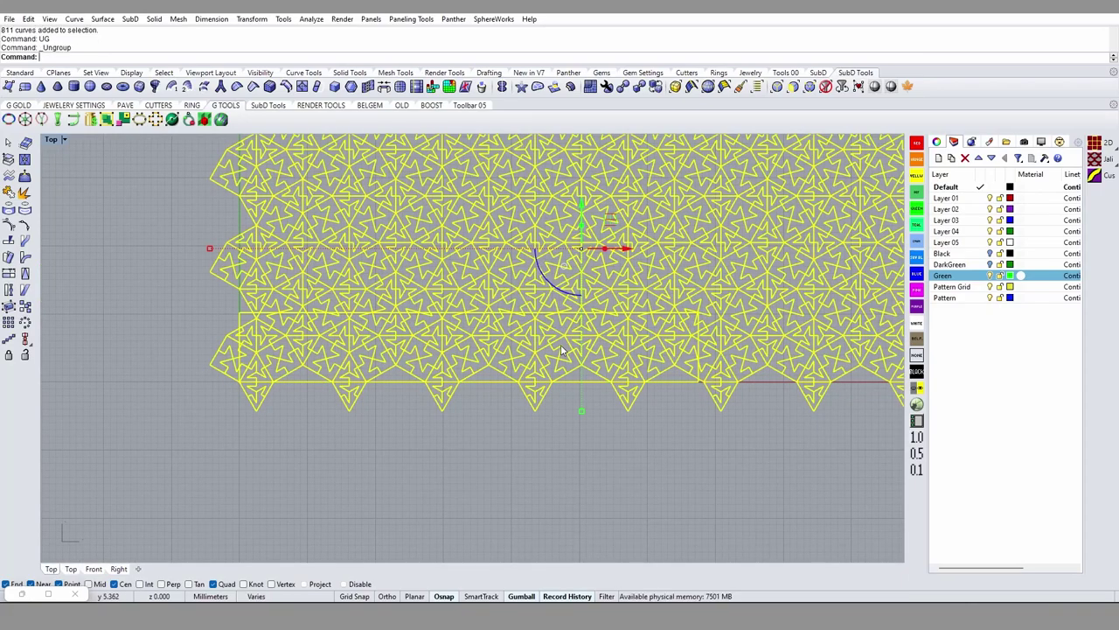
{"action": "left_click", "coordinate": [542, 379]}
{"action": "scroll", "coordinate": [592, 363], "scroll_direction": "up", "scroll_amount": 2}
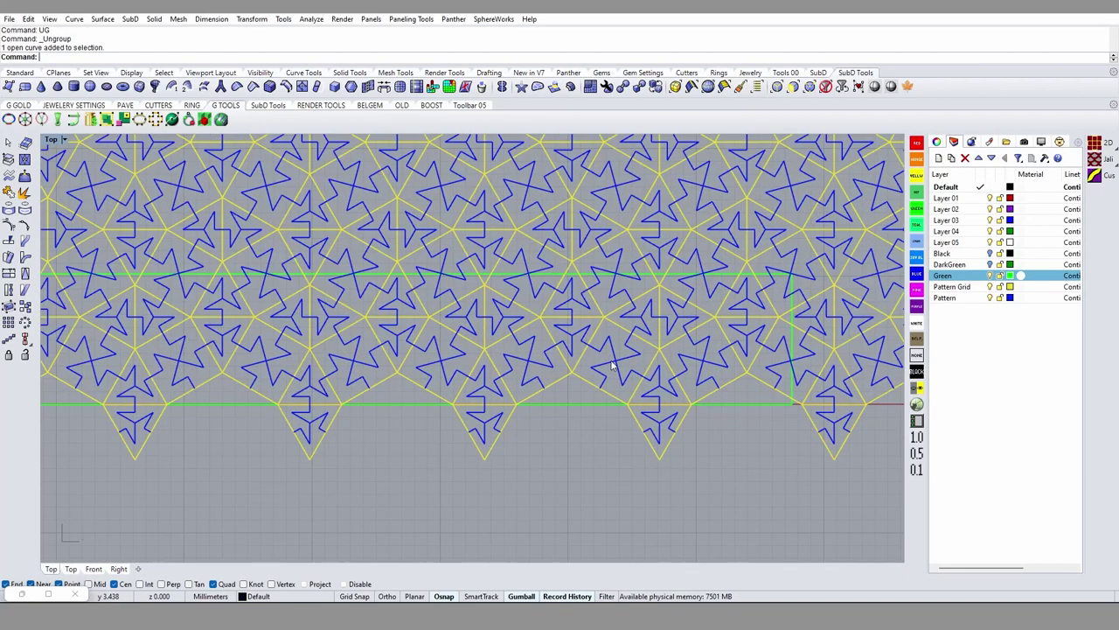
{"action": "left_click", "coordinate": [612, 366]}
{"action": "type", "text": "se"}
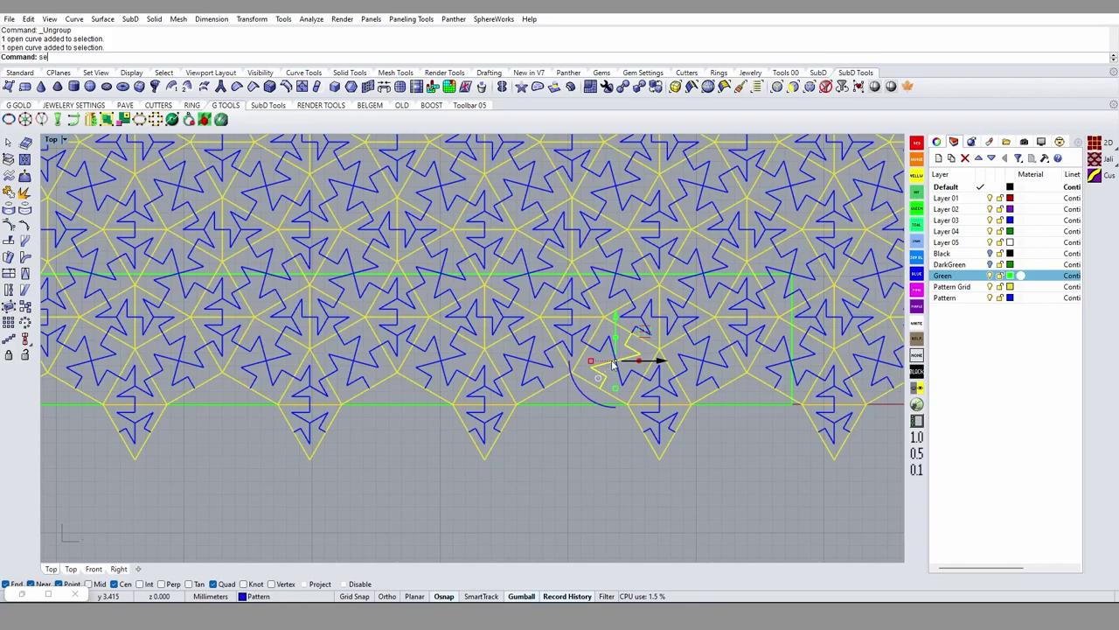
{"action": "type", "text": "lcolor"}
{"action": "key", "text": "Return"}
{"action": "key", "text": "Escape"}
Step: Select every blue star curve with SelColor and group them with G
{"action": "scroll", "coordinate": [656, 385], "scroll_direction": "up", "scroll_amount": 2}
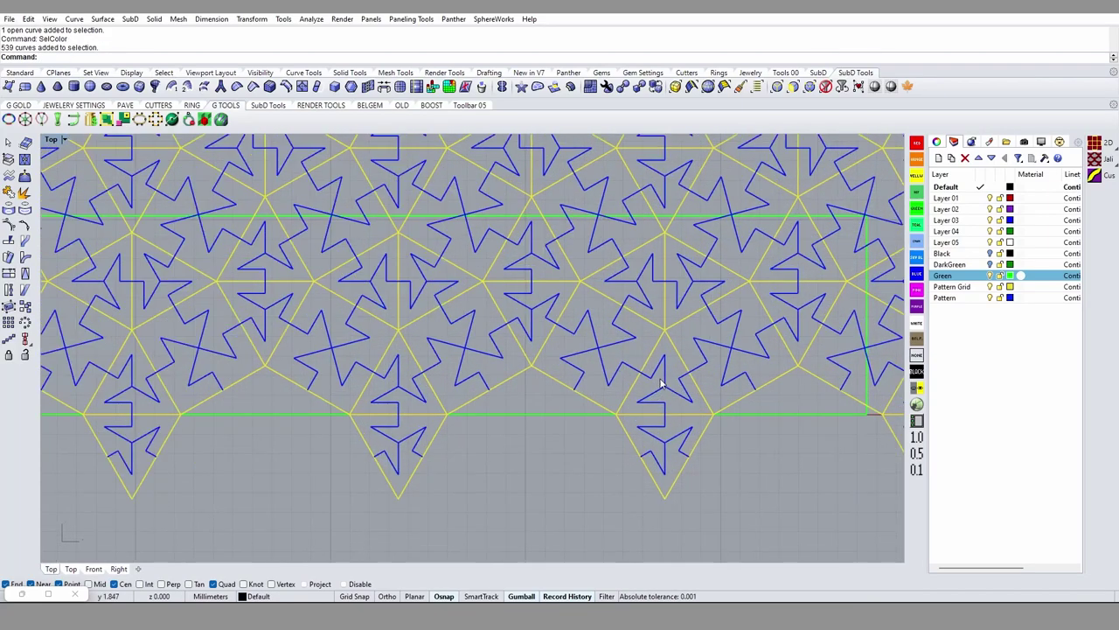
{"action": "left_click", "coordinate": [661, 383]}
{"action": "type", "text": "selcolor"}
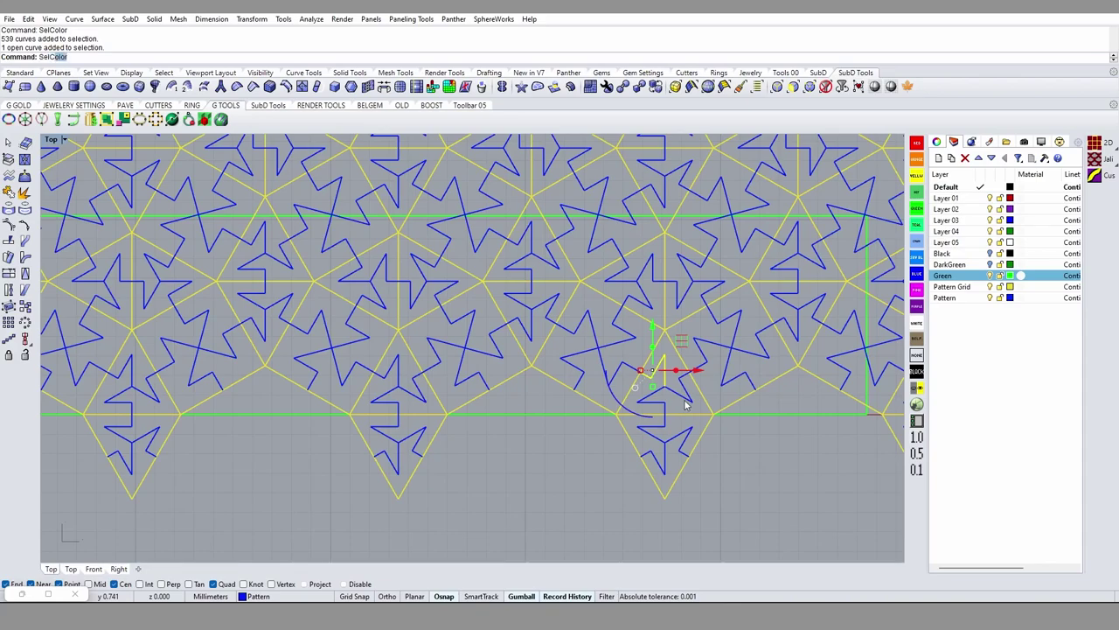
{"action": "key", "text": "Return"}
{"action": "type", "text": "g"}
{"action": "key", "text": "Return"}
{"action": "key", "text": "Escape"}
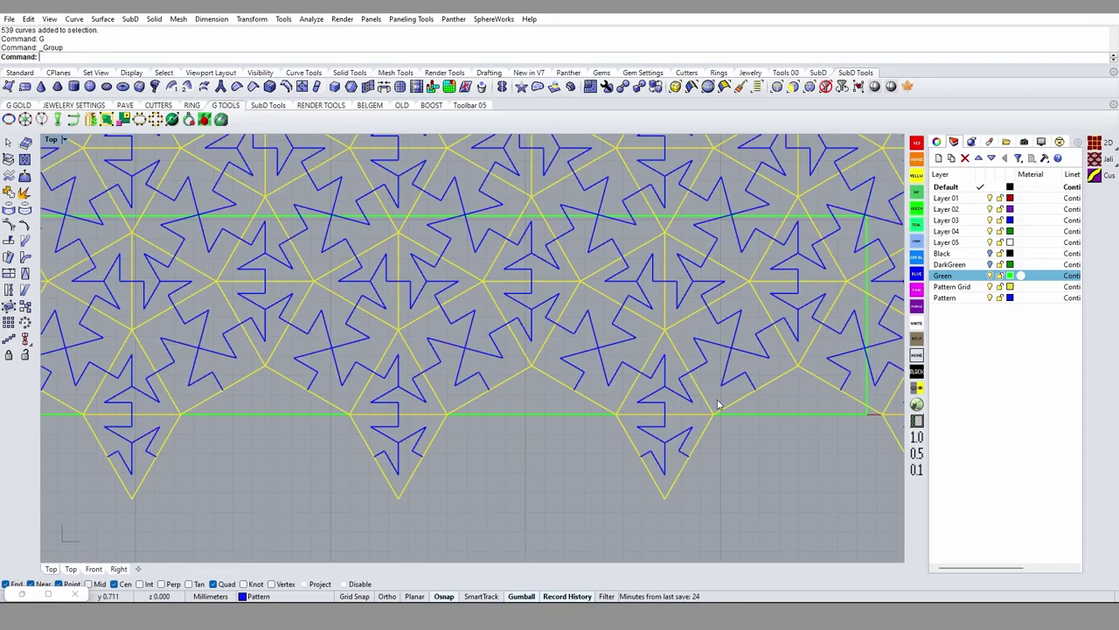
Step: Select the grid curves group, test-moving it away from the stars and back
{"action": "left_click", "coordinate": [706, 398]}
{"action": "scroll", "coordinate": [707, 398], "scroll_direction": "down", "scroll_amount": 3}
{"action": "scroll", "coordinate": [707, 398], "scroll_direction": "down", "scroll_amount": 3}
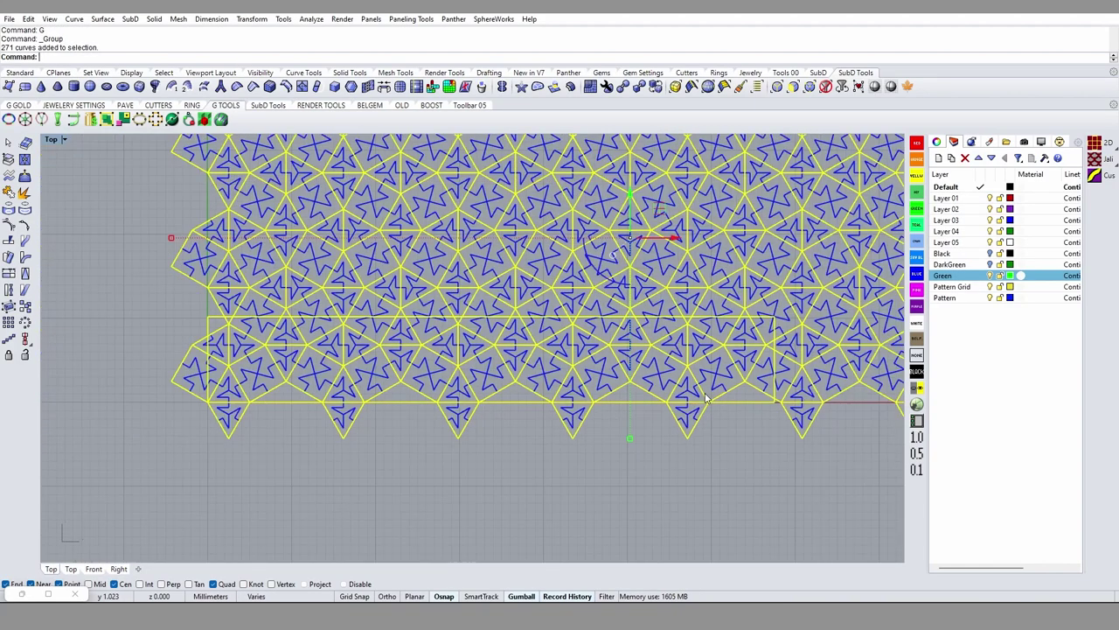
{"action": "scroll", "coordinate": [707, 398], "scroll_direction": "down", "scroll_amount": 3}
{"action": "left_click_drag", "start_coordinate": [703, 299], "coordinate": [540, 211]}
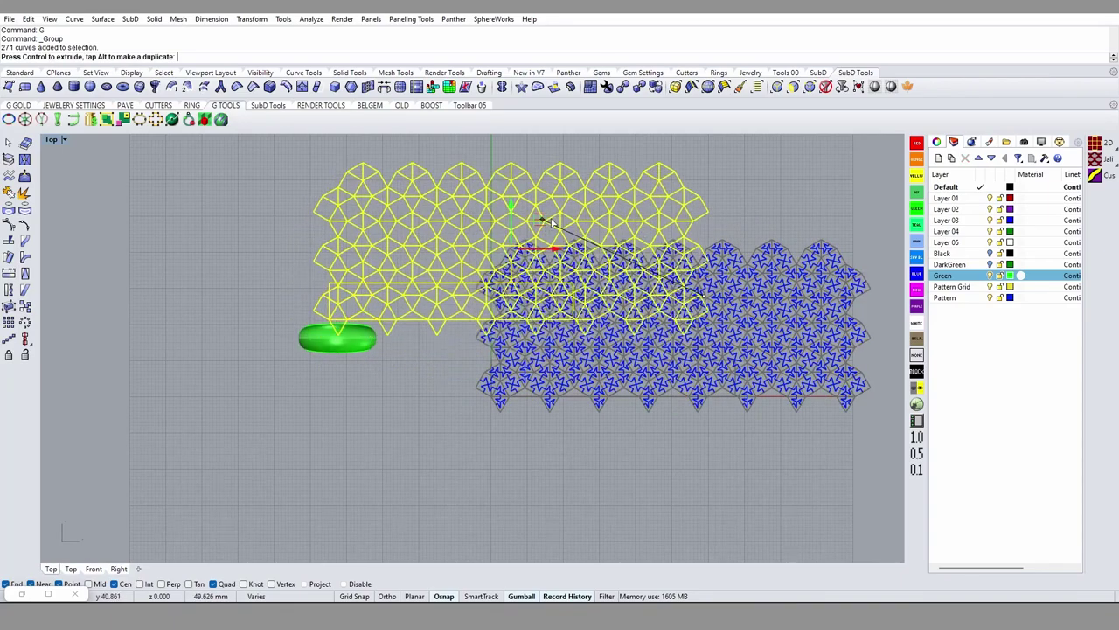
{"action": "key", "text": "Escape"}
{"action": "scroll", "coordinate": [649, 345], "scroll_direction": "up", "scroll_amount": 1}
{"action": "scroll", "coordinate": [650, 345], "scroll_direction": "up", "scroll_amount": 3}
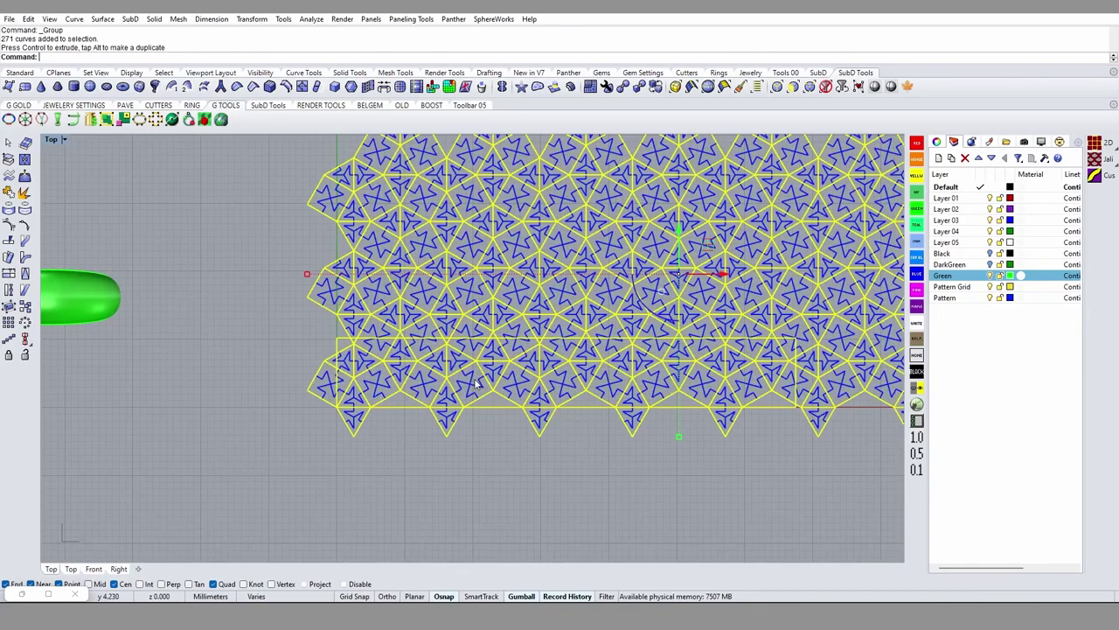
{"action": "left_click", "coordinate": [335, 346]}
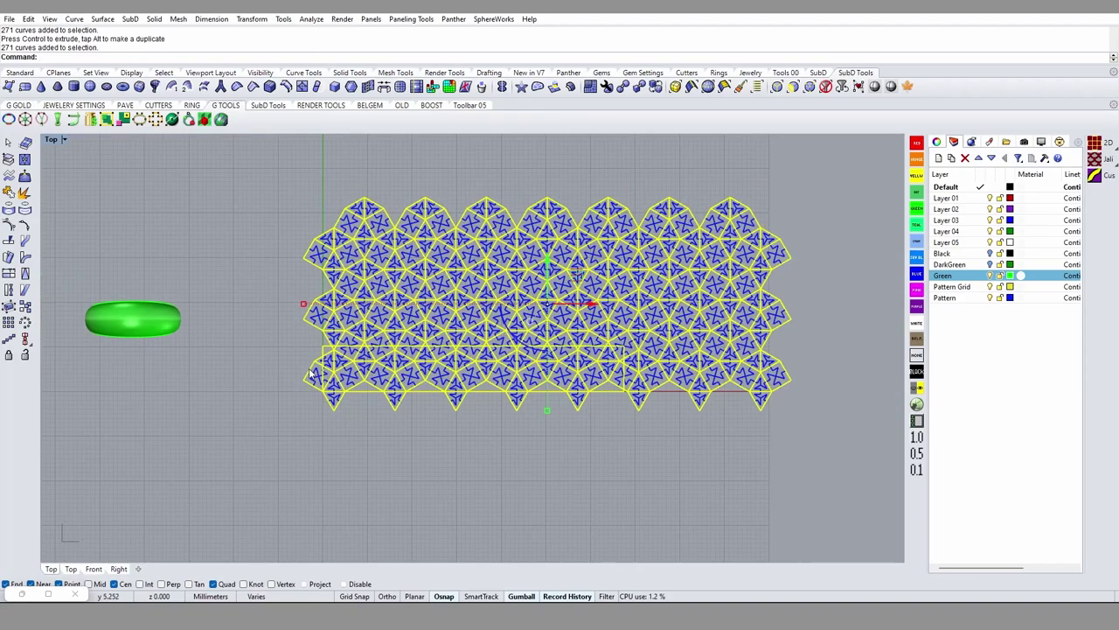
{"action": "scroll", "coordinate": [313, 349], "scroll_direction": "down", "scroll_amount": 1}
{"action": "scroll", "coordinate": [319, 350], "scroll_direction": "up", "scroll_amount": 2}
{"action": "scroll", "coordinate": [330, 348], "scroll_direction": "up", "scroll_amount": 3}
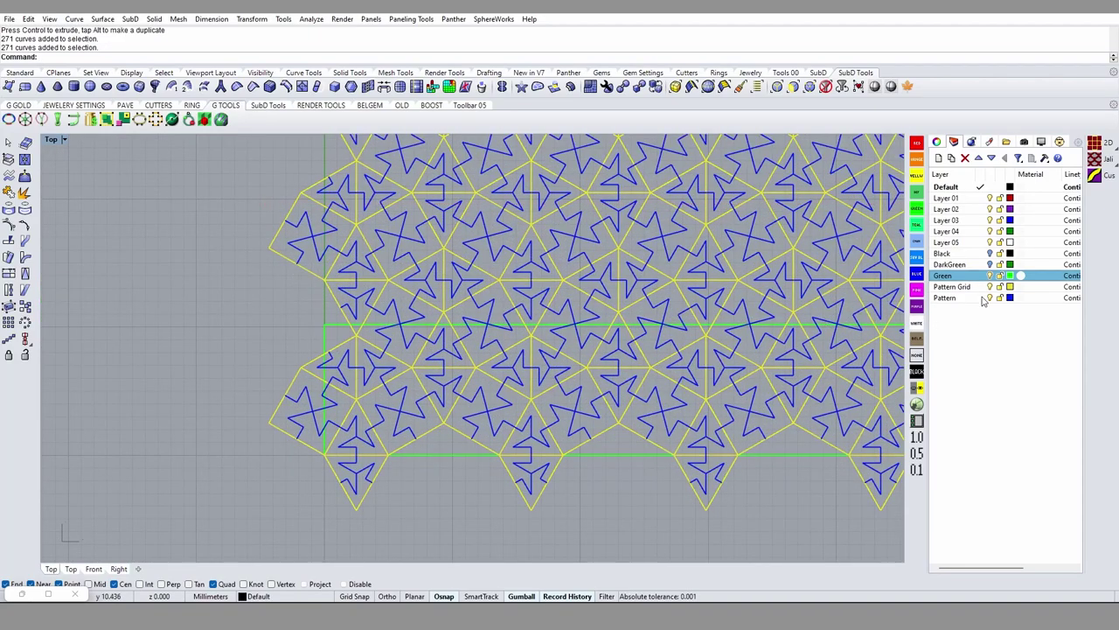
Step: Change the Pattern Grid layer colour to Brown (#BF3F3F)
{"action": "left_click", "coordinate": [1012, 289]}
{"action": "left_click", "coordinate": [1011, 288]}
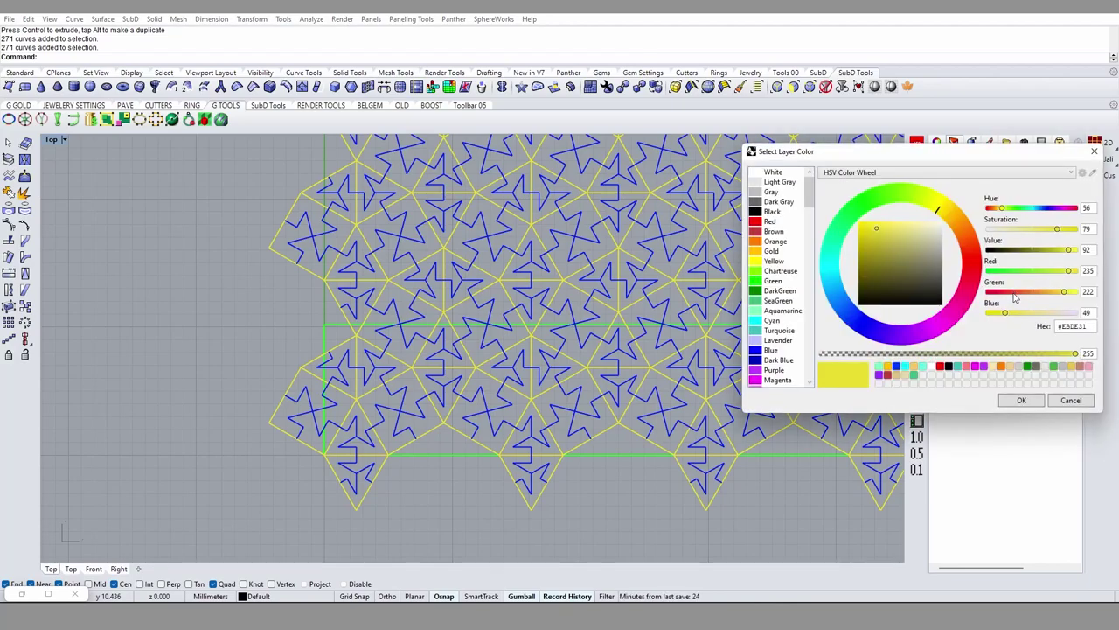
{"action": "left_click", "coordinate": [782, 232]}
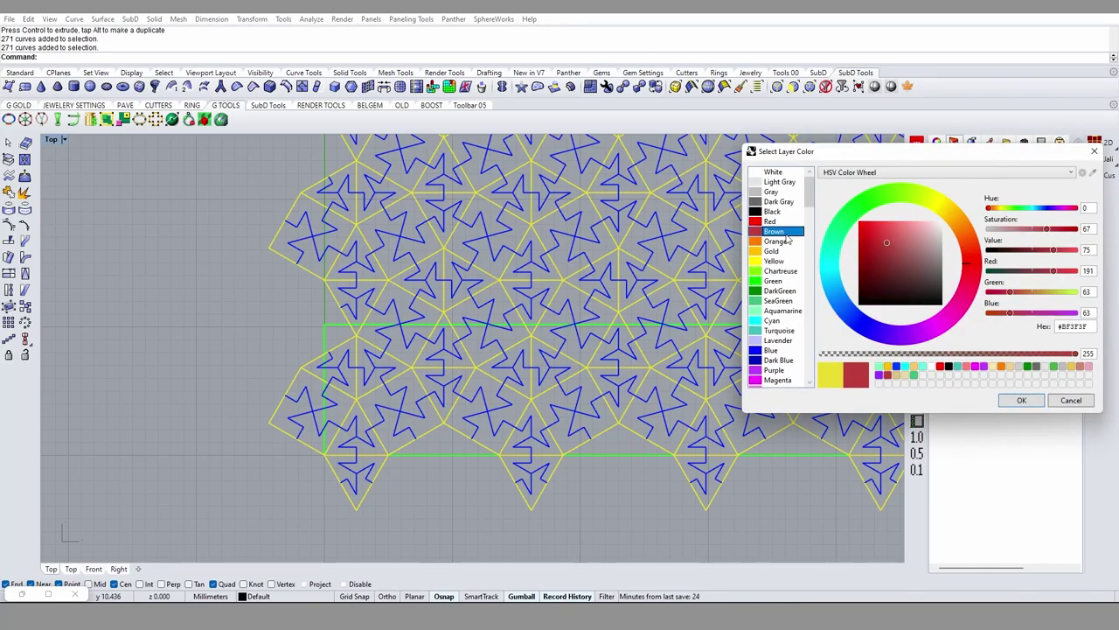
{"action": "left_click", "coordinate": [1014, 402]}
Step: Remove the green rectangle from the curve group with RemoveFromGroup
{"action": "scroll", "coordinate": [582, 431], "scroll_direction": "down", "scroll_amount": 3}
{"action": "scroll", "coordinate": [448, 393], "scroll_direction": "up", "scroll_amount": 2}
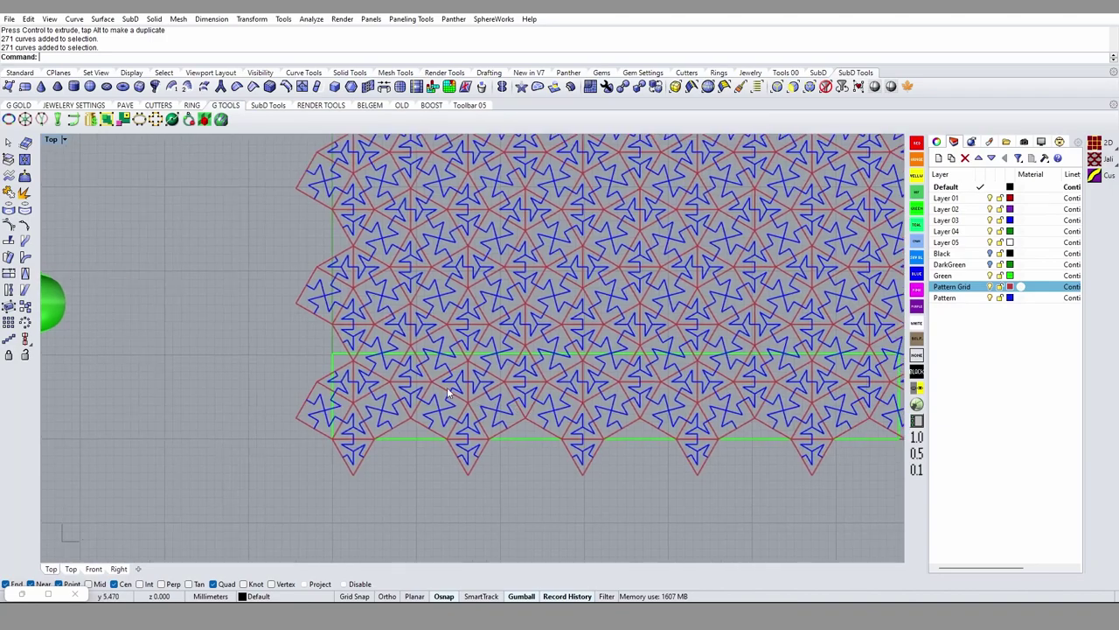
{"action": "scroll", "coordinate": [332, 364], "scroll_direction": "up", "scroll_amount": 2}
{"action": "key", "text": "ctrl+a"}
{"action": "key", "text": "Escape"}
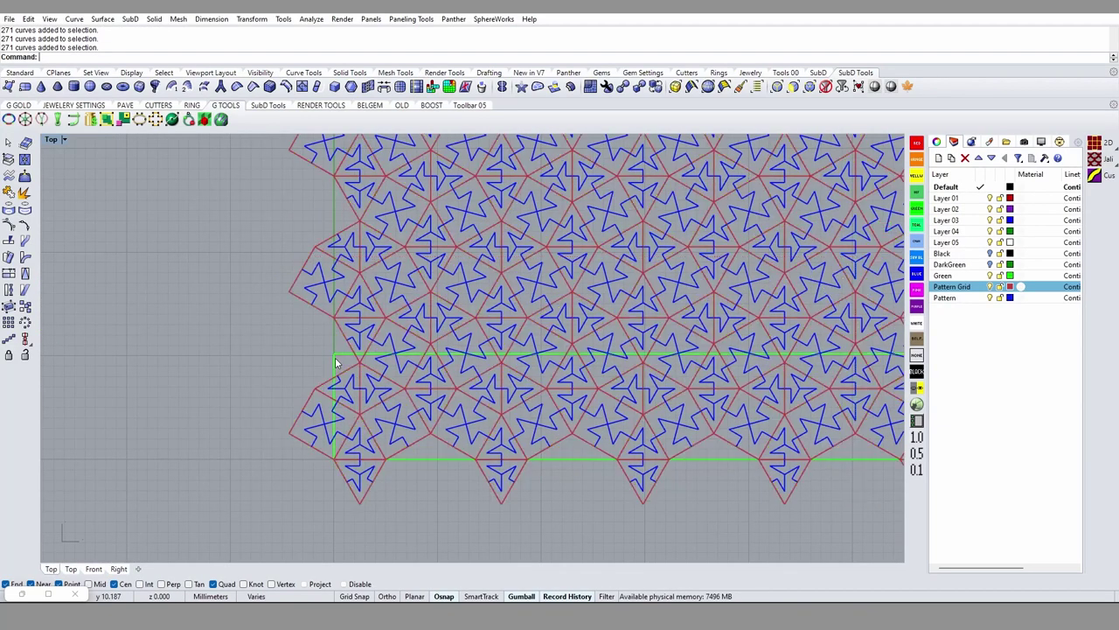
{"action": "key", "text": "Return"}
{"action": "left_click", "coordinate": [335, 361]}
Step: Select the star and grid curves and drag the pattern down over the green band
{"action": "key", "text": "Return"}
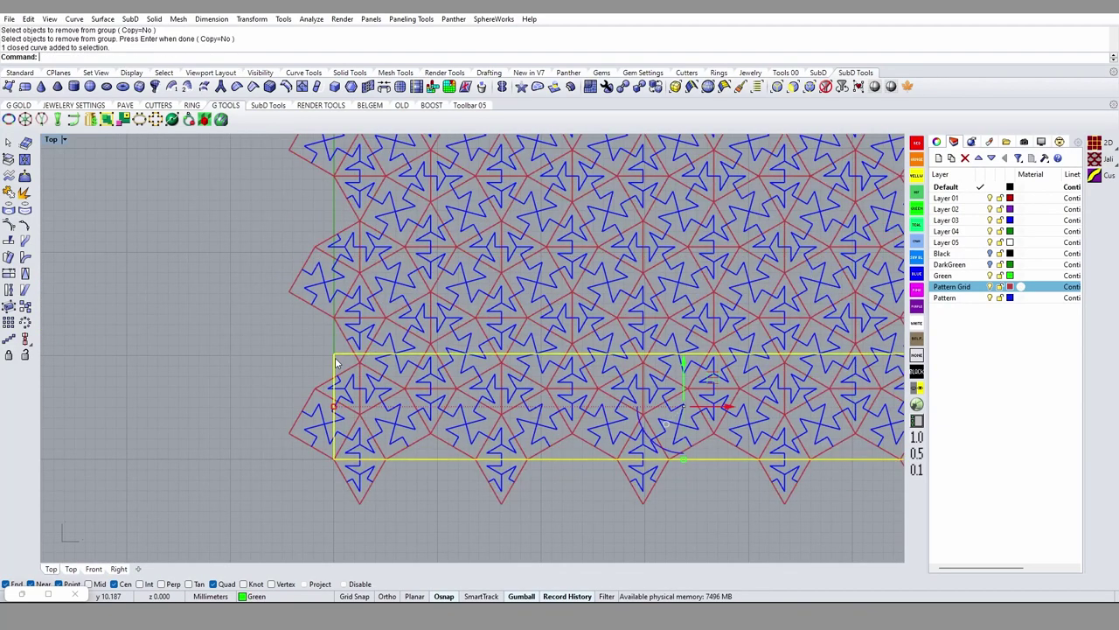
{"action": "scroll", "coordinate": [328, 324], "scroll_direction": "down", "scroll_amount": 2}
{"action": "scroll", "coordinate": [437, 385], "scroll_direction": "down", "scroll_amount": 2}
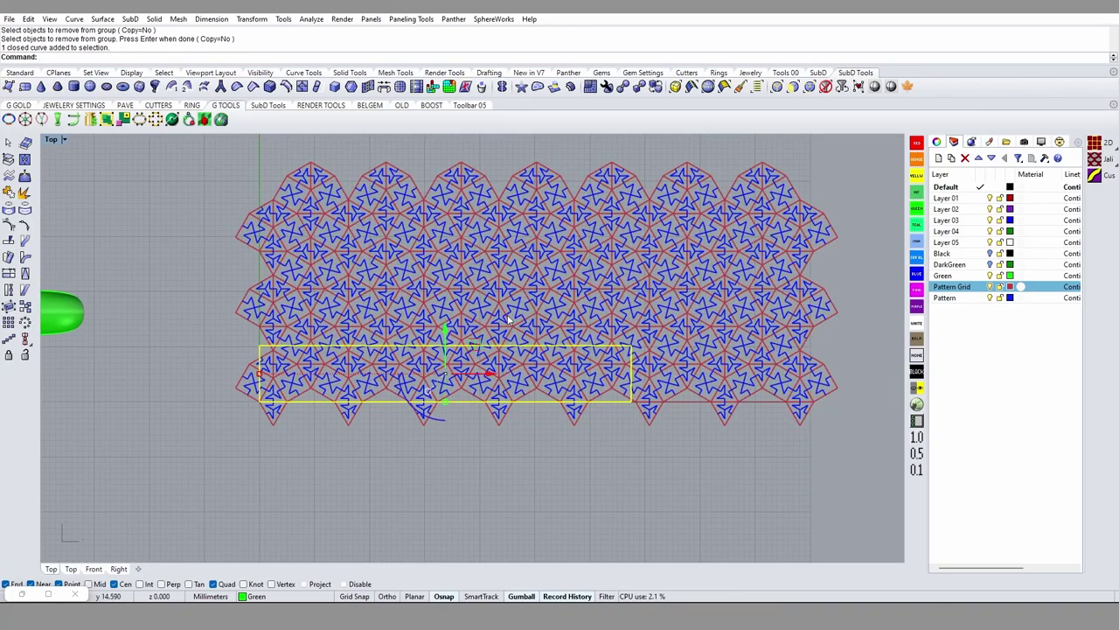
{"action": "left_click", "coordinate": [557, 276]}
{"action": "key", "text": "Escape"}
{"action": "left_click", "coordinate": [523, 266]}
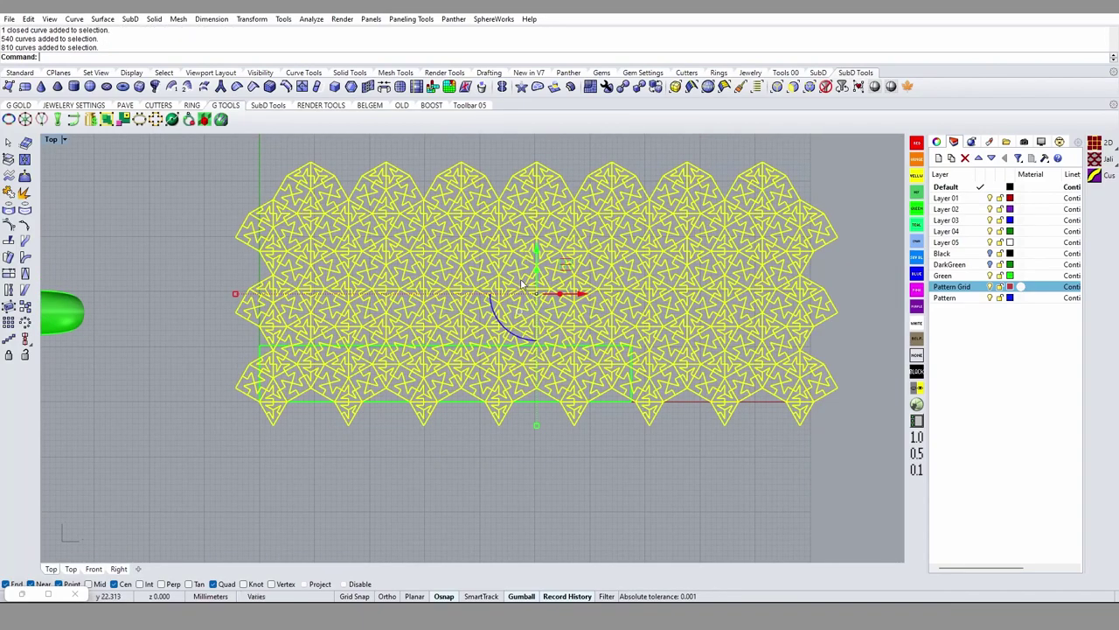
{"action": "left_click_drag", "start_coordinate": [538, 256], "coordinate": [538, 322]}
{"action": "scroll", "coordinate": [296, 388], "scroll_direction": "up", "scroll_amount": 2}
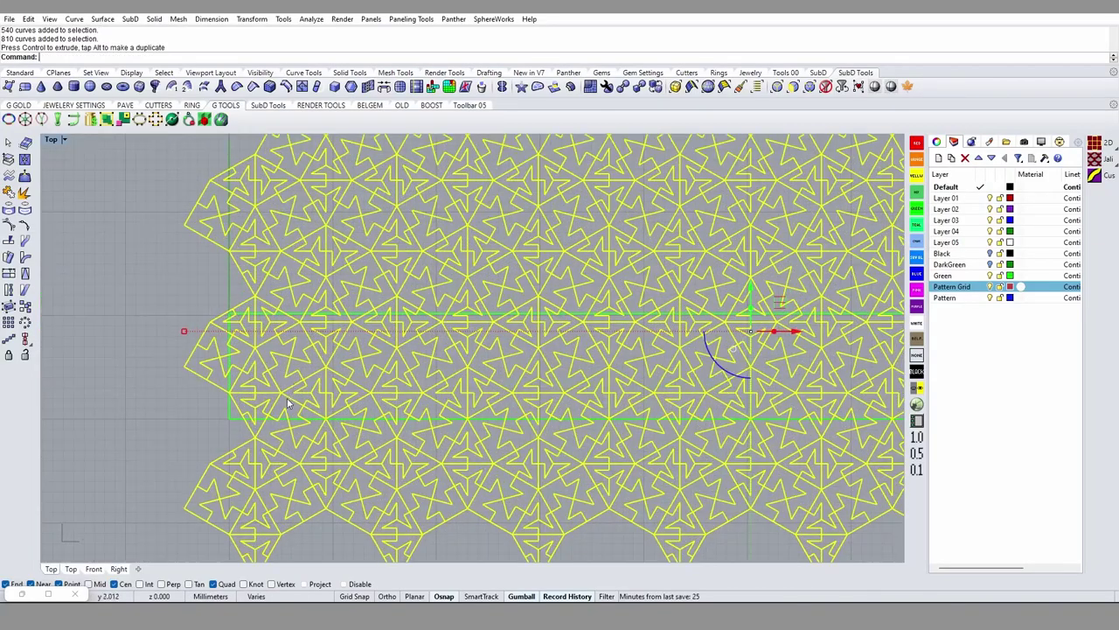
{"action": "key", "text": "Escape"}
Step: Check the green rectangle, then reselect all the blue star and red grid curves
{"action": "scroll", "coordinate": [280, 398], "scroll_direction": "up", "scroll_amount": 2}
{"action": "scroll", "coordinate": [271, 376], "scroll_direction": "up", "scroll_amount": 2}
{"action": "scroll", "coordinate": [273, 367], "scroll_direction": "down", "scroll_amount": 2}
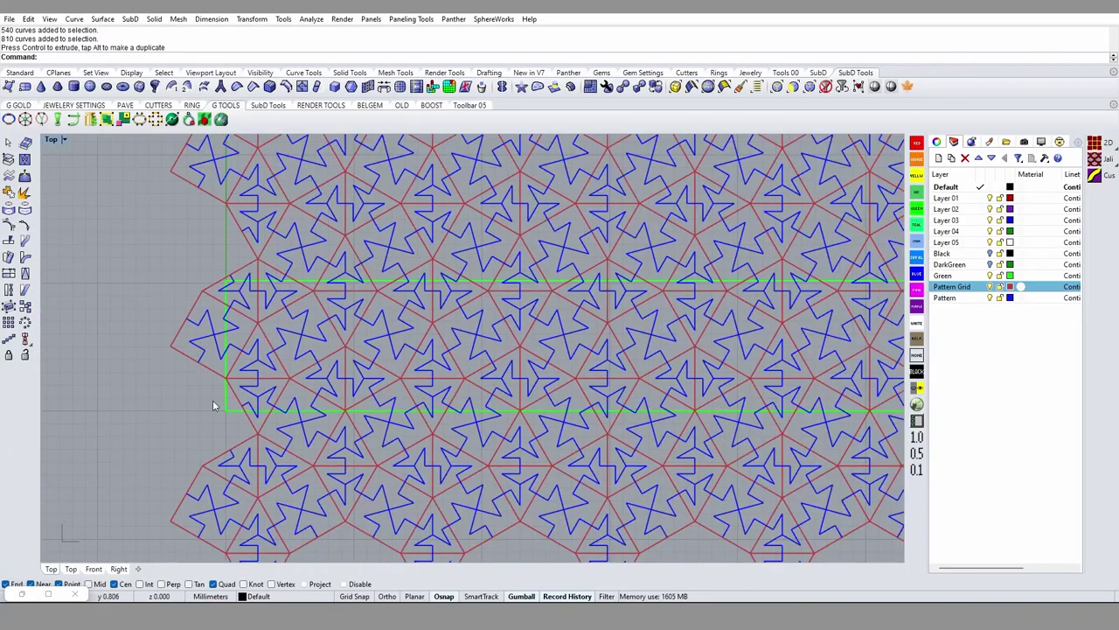
{"action": "left_click", "coordinate": [227, 406]}
{"action": "scroll", "coordinate": [245, 383], "scroll_direction": "up", "scroll_amount": 1}
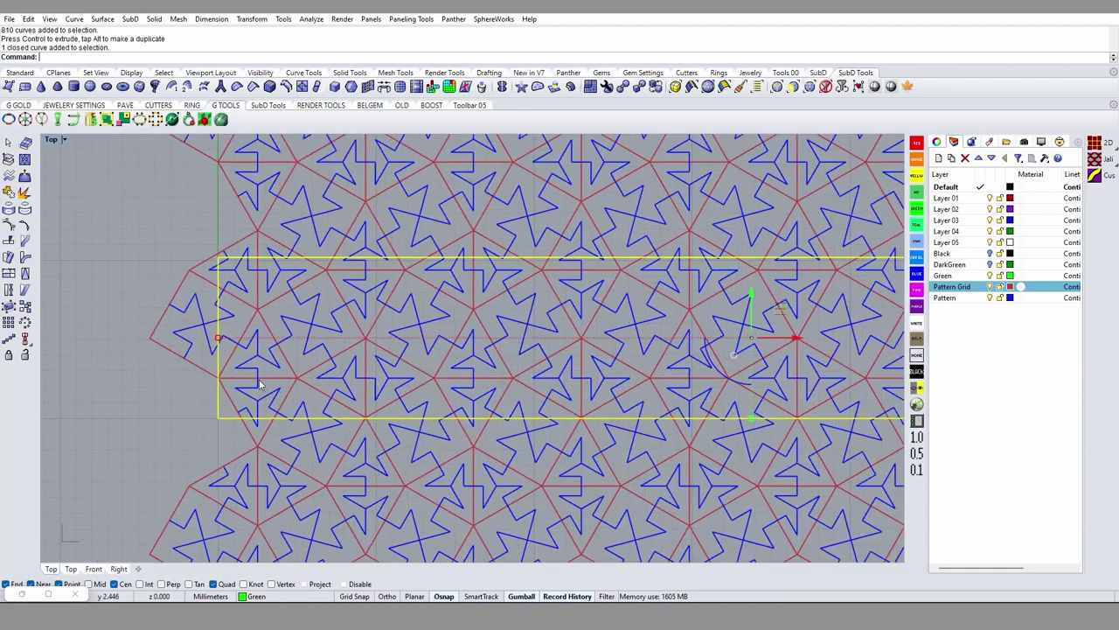
{"action": "scroll", "coordinate": [254, 375], "scroll_direction": "up", "scroll_amount": 1}
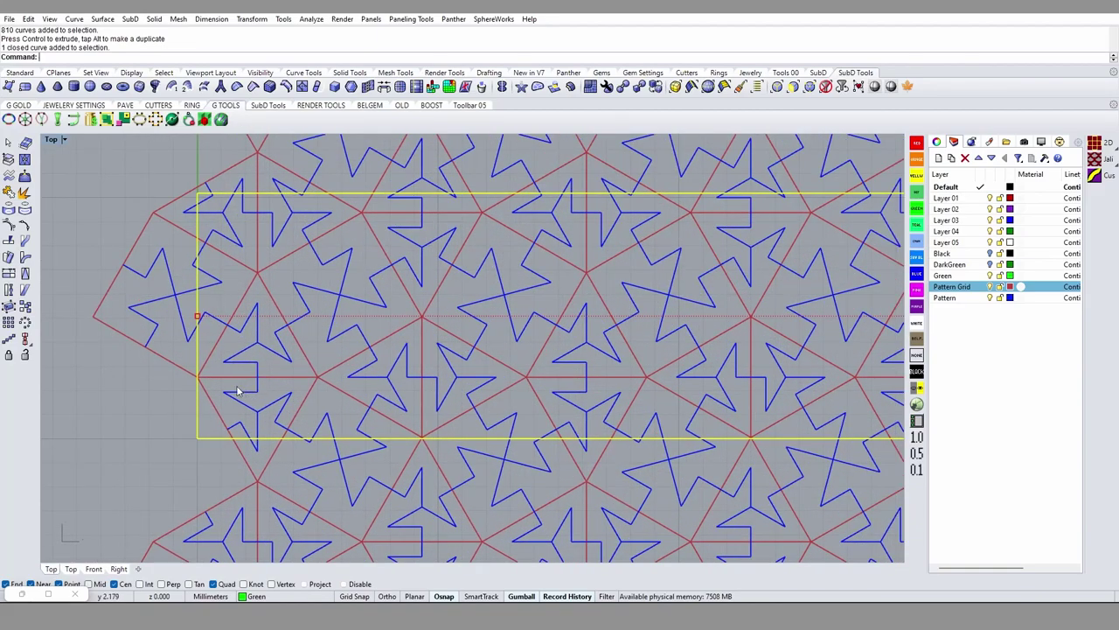
{"action": "scroll", "coordinate": [236, 391], "scroll_direction": "down", "scroll_amount": 3}
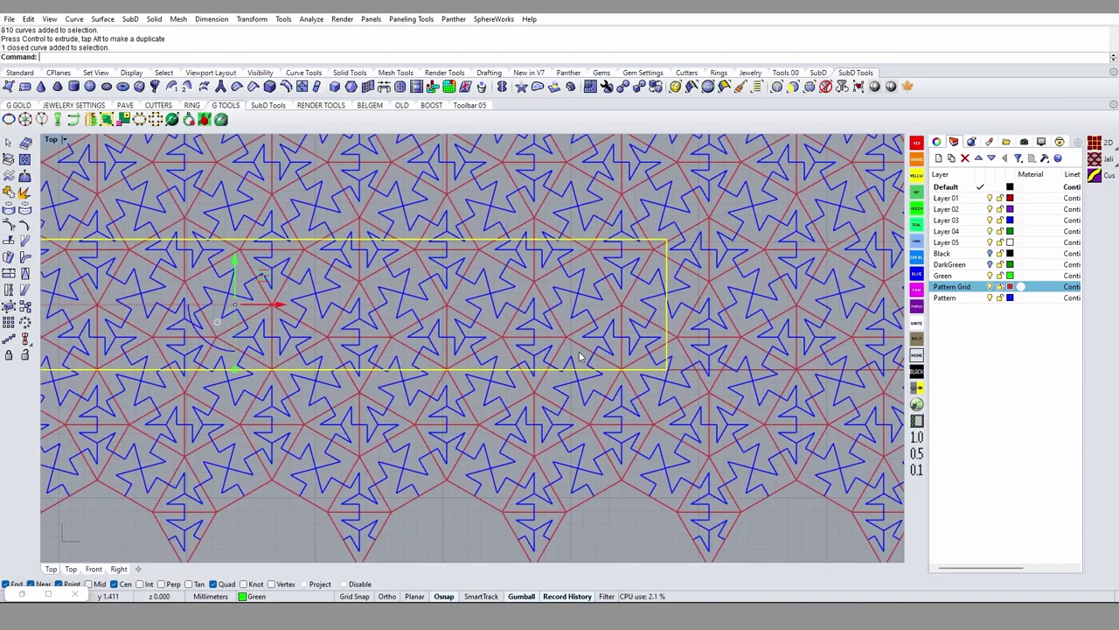
{"action": "scroll", "coordinate": [578, 357], "scroll_direction": "down", "scroll_amount": 2}
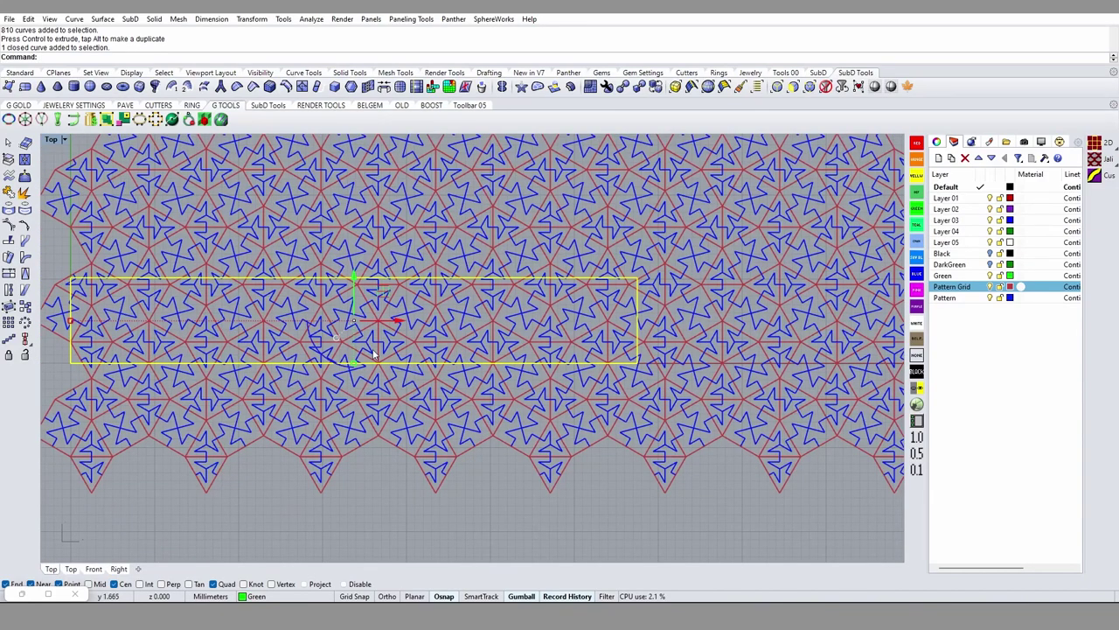
{"action": "scroll", "coordinate": [628, 348], "scroll_direction": "up", "scroll_amount": 1}
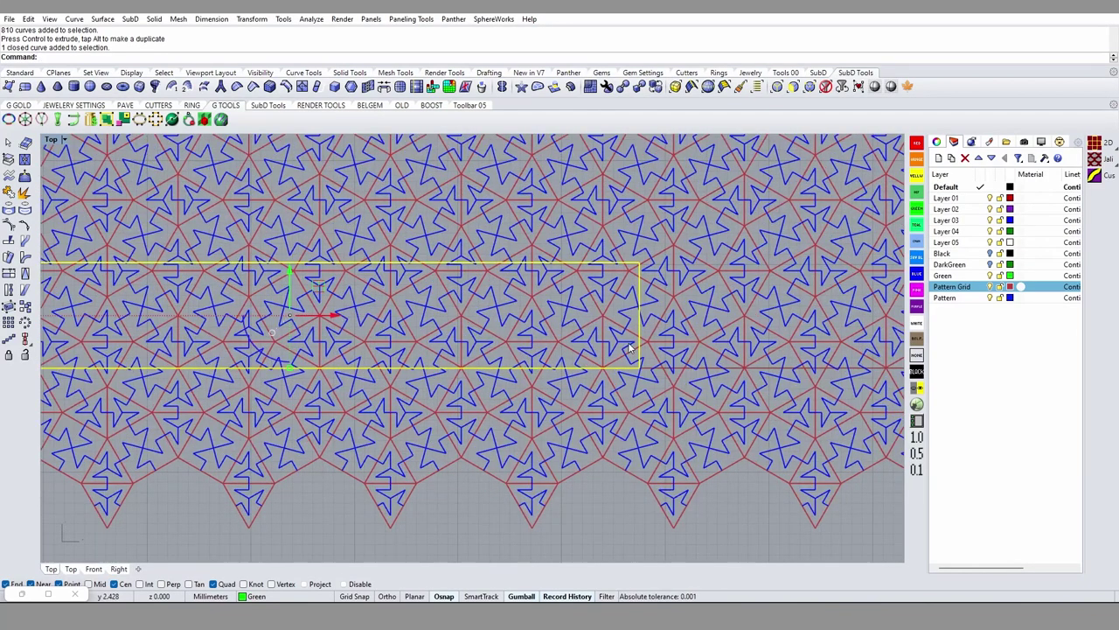
{"action": "scroll", "coordinate": [622, 348], "scroll_direction": "up", "scroll_amount": 2}
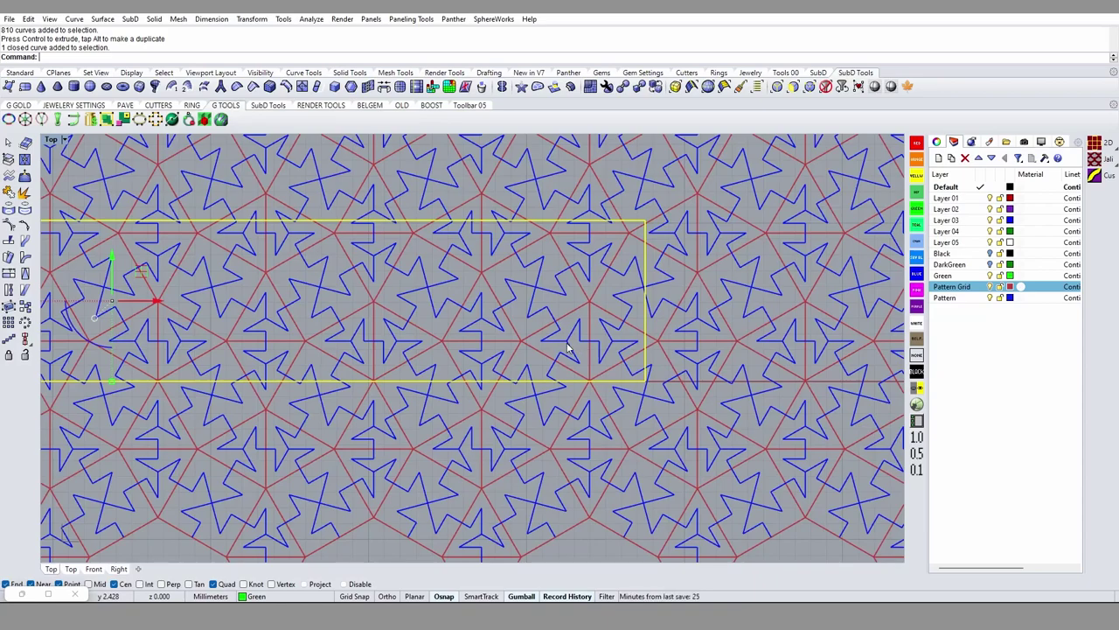
{"action": "left_click", "coordinate": [699, 339]}
{"action": "left_click", "coordinate": [666, 339]}
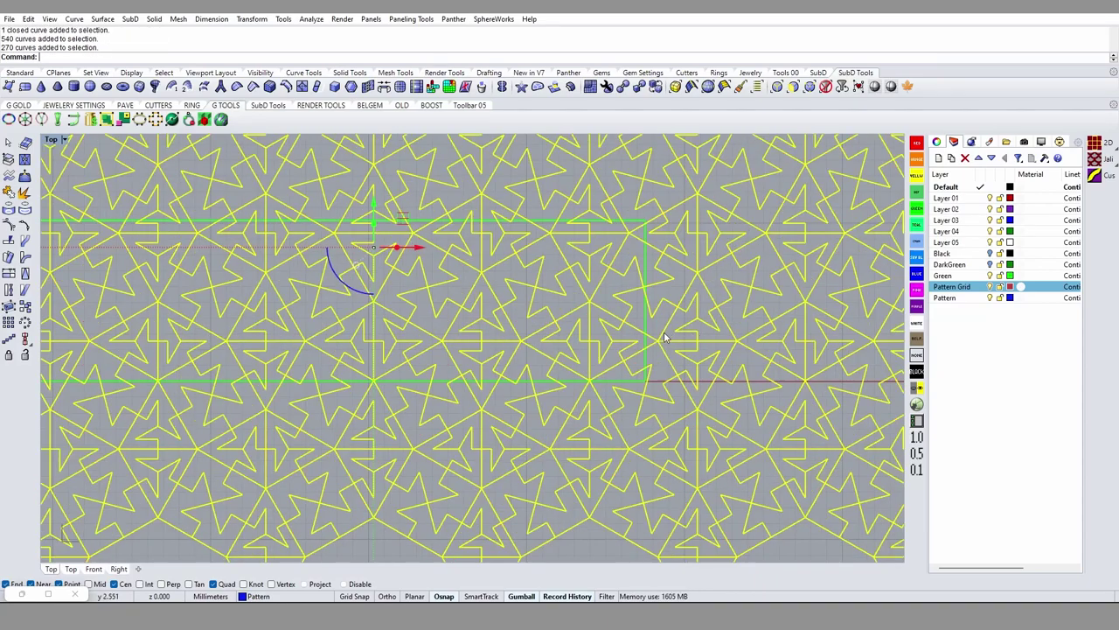
{"action": "scroll", "coordinate": [700, 346], "scroll_direction": "down", "scroll_amount": 2}
{"action": "right_click_drag", "start_coordinate": [254, 313], "coordinate": [577, 339]}
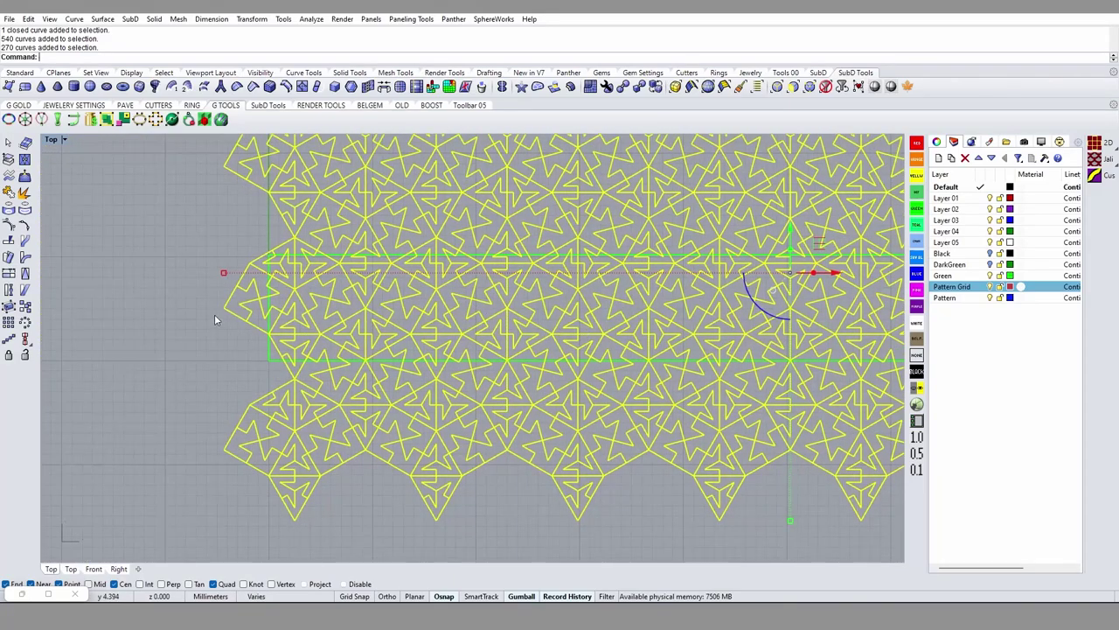
{"action": "scroll", "coordinate": [227, 316], "scroll_direction": "up", "scroll_amount": 2}
Step: Move the pattern twice with end-point snaps to align it with the rectangle's left edge
{"action": "type", "text": "m"}
{"action": "key", "text": "Return"}
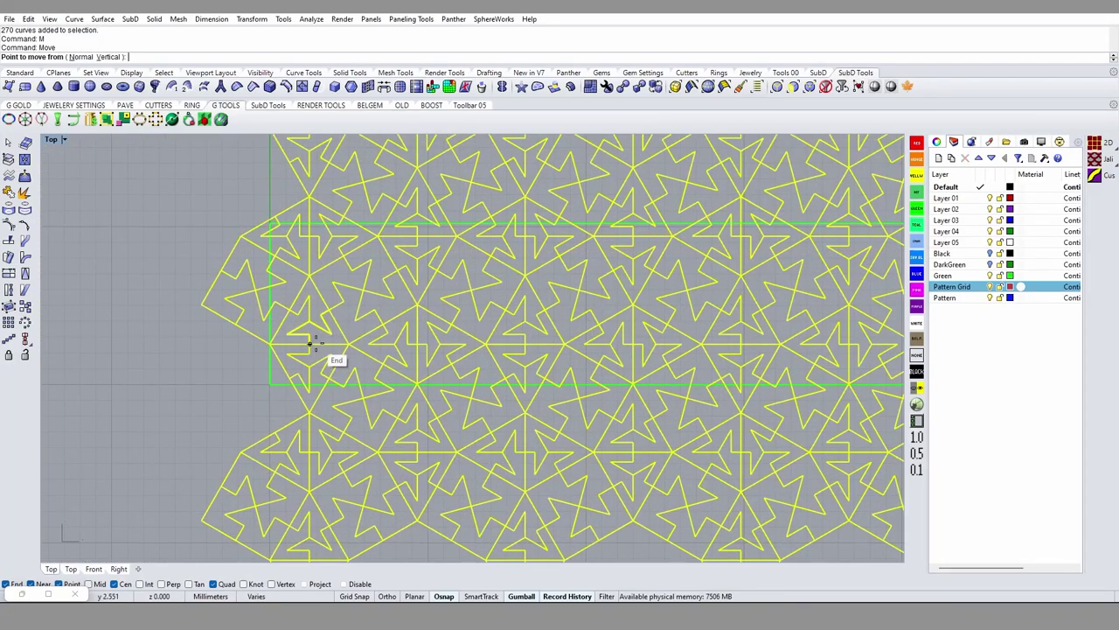
{"action": "left_click", "coordinate": [309, 343]}
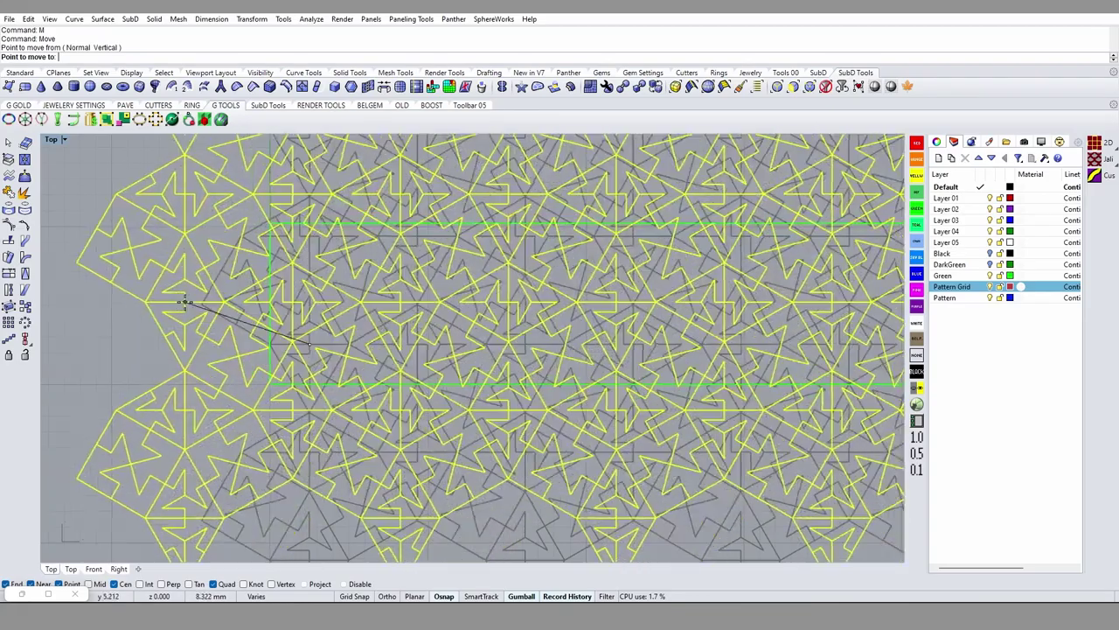
{"action": "scroll", "coordinate": [429, 304], "scroll_direction": "down", "scroll_amount": 2}
{"action": "left_click", "coordinate": [595, 450]}
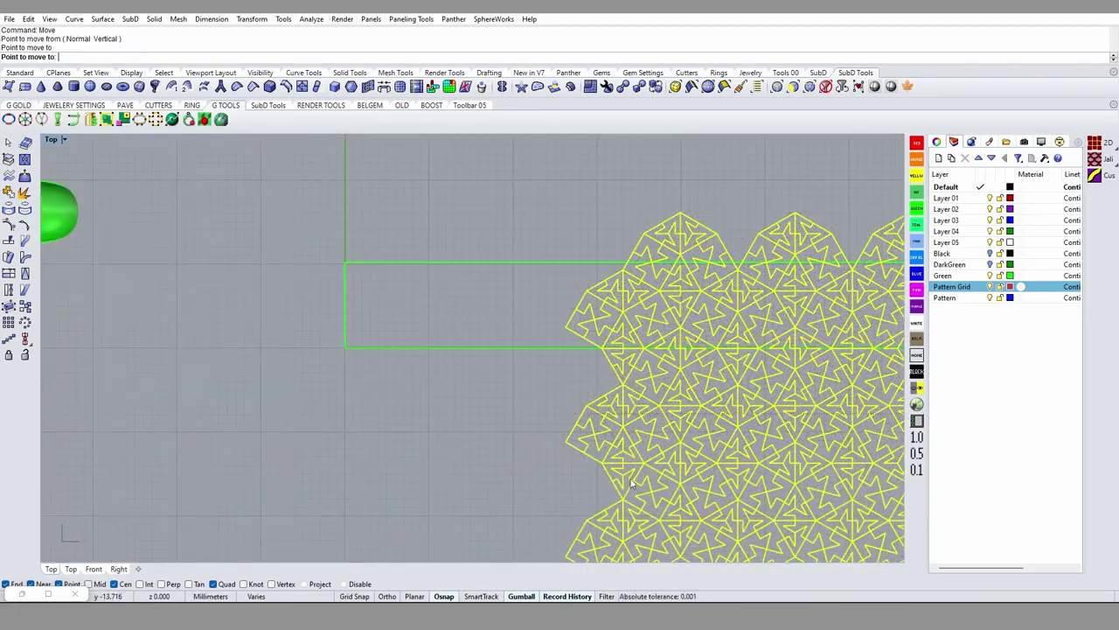
{"action": "key", "text": "Return"}
{"action": "scroll", "coordinate": [530, 384], "scroll_direction": "up", "scroll_amount": 2}
{"action": "left_click", "coordinate": [617, 458]}
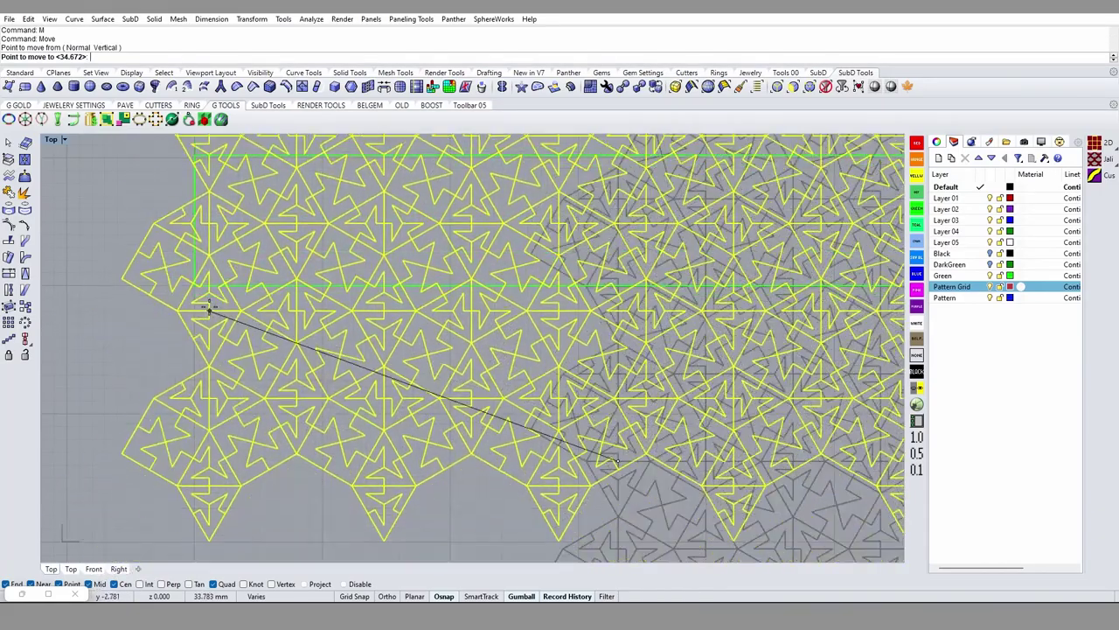
{"action": "left_click", "coordinate": [195, 221]}
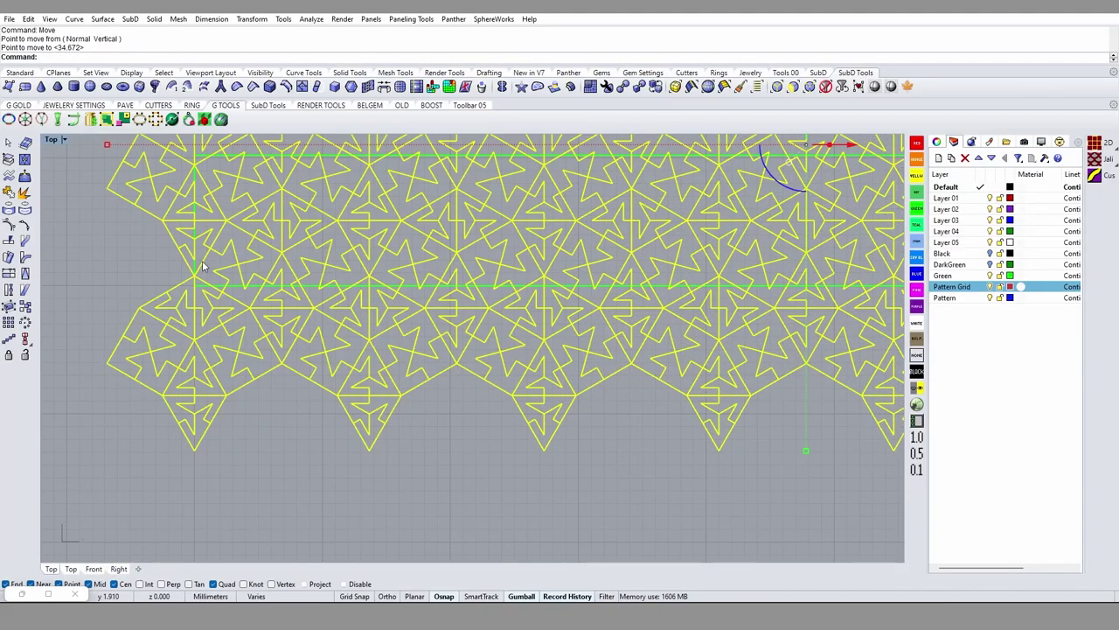
Step: Scale the pattern uniformly (S3) by reference points so its repeats fit the rectangle's length
{"action": "type", "text": "S3"}
{"action": "key", "text": "Return"}
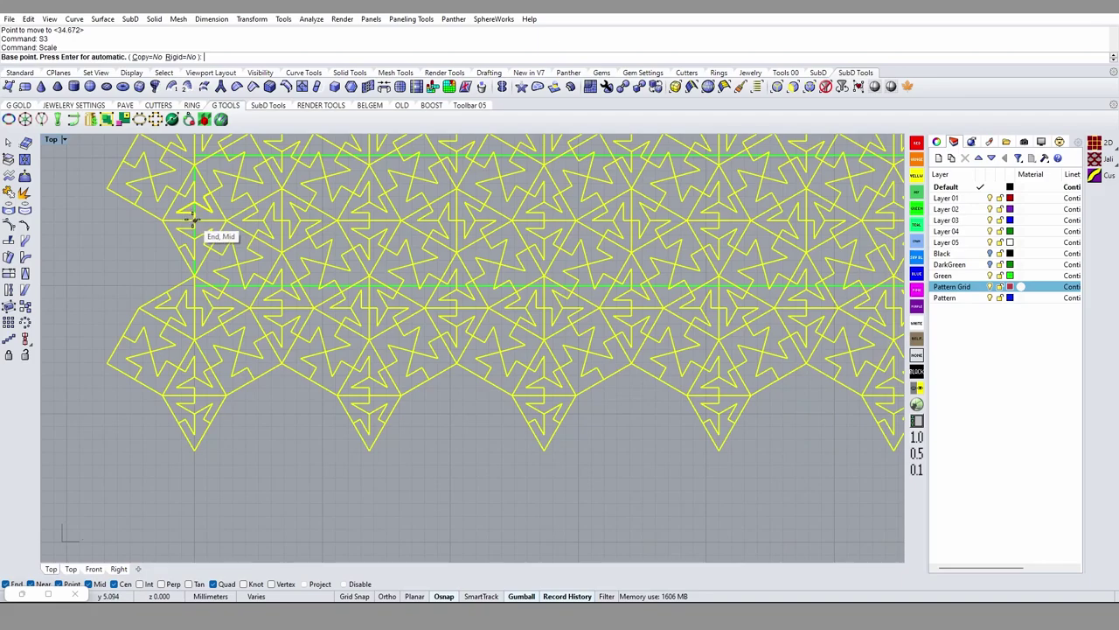
{"action": "left_click", "coordinate": [195, 222]}
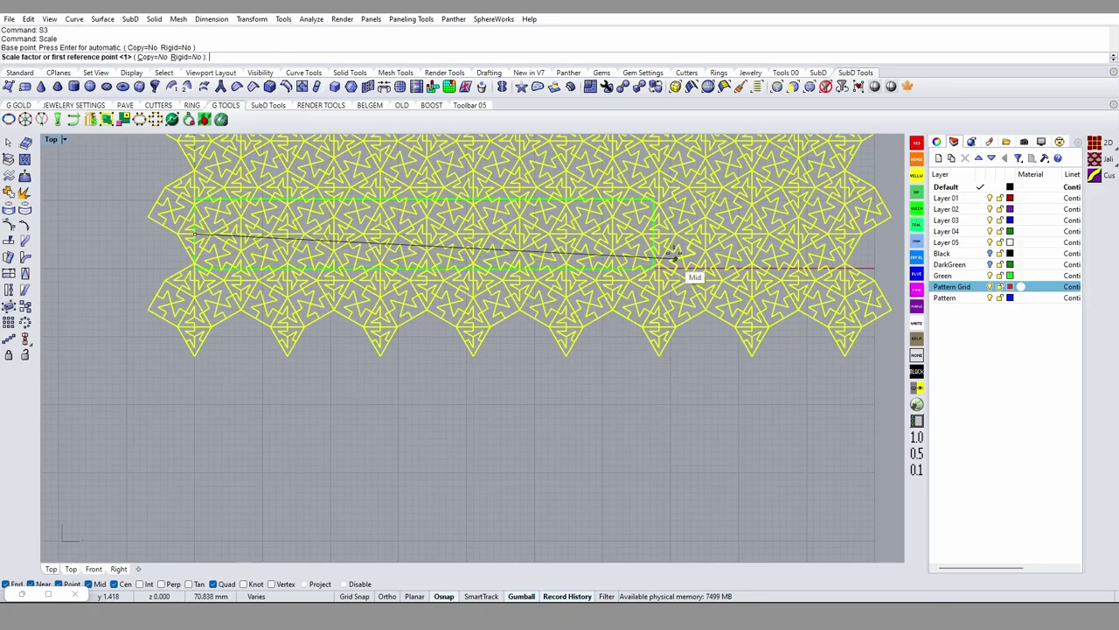
{"action": "scroll", "coordinate": [675, 262], "scroll_direction": "up", "scroll_amount": 1}
{"action": "scroll", "coordinate": [674, 280], "scroll_direction": "up", "scroll_amount": 1}
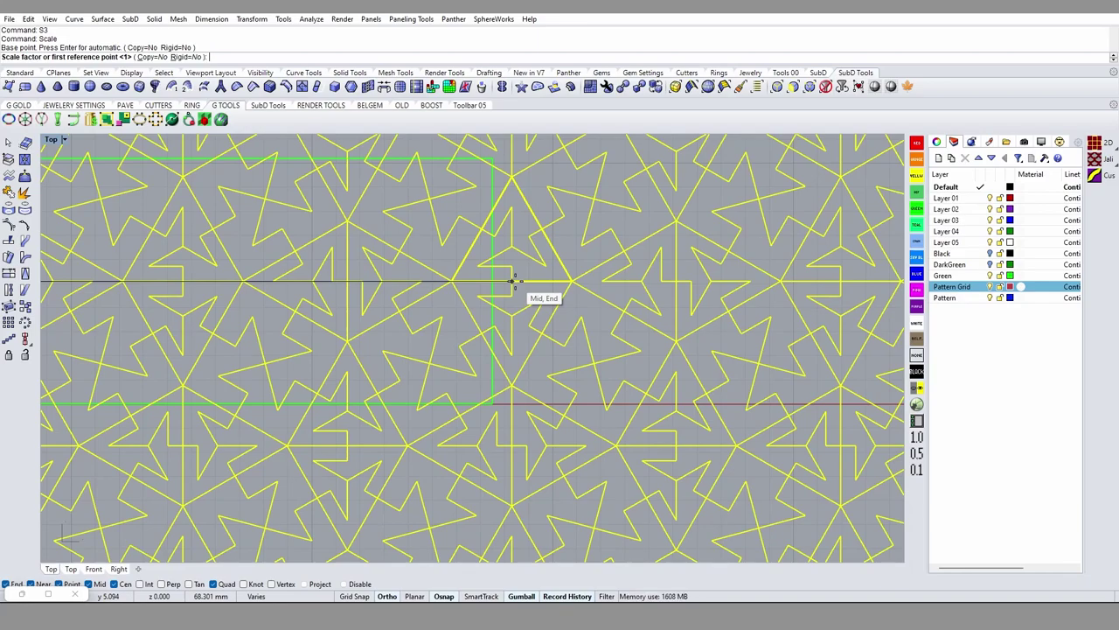
{"action": "scroll", "coordinate": [516, 281], "scroll_direction": "down", "scroll_amount": 2}
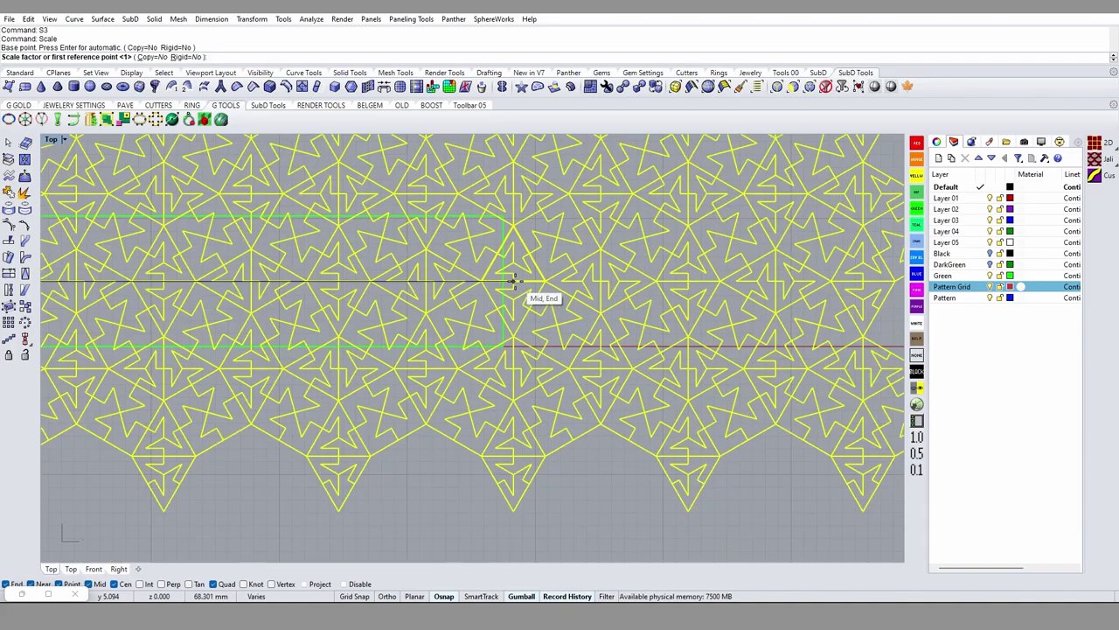
{"action": "scroll", "coordinate": [516, 282], "scroll_direction": "down", "scroll_amount": 2}
{"action": "scroll", "coordinate": [520, 284], "scroll_direction": "down", "scroll_amount": 2}
{"action": "scroll", "coordinate": [647, 279], "scroll_direction": "up", "scroll_amount": 2}
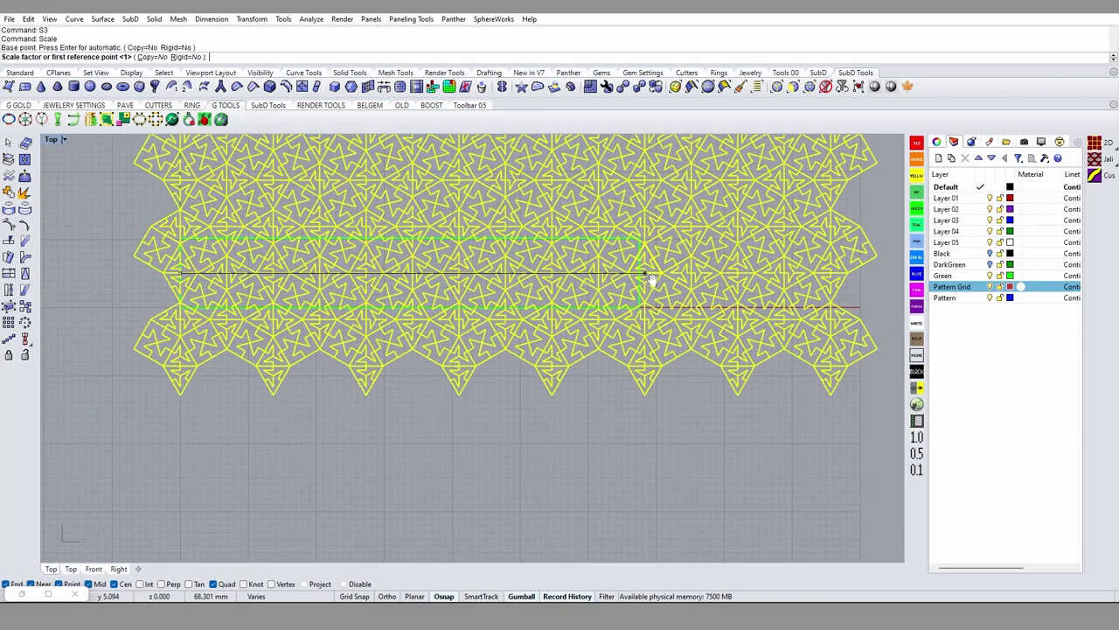
{"action": "scroll", "coordinate": [644, 288], "scroll_direction": "up", "scroll_amount": 1}
{"action": "scroll", "coordinate": [631, 282], "scroll_direction": "up", "scroll_amount": 2}
{"action": "scroll", "coordinate": [632, 282], "scroll_direction": "up", "scroll_amount": 2}
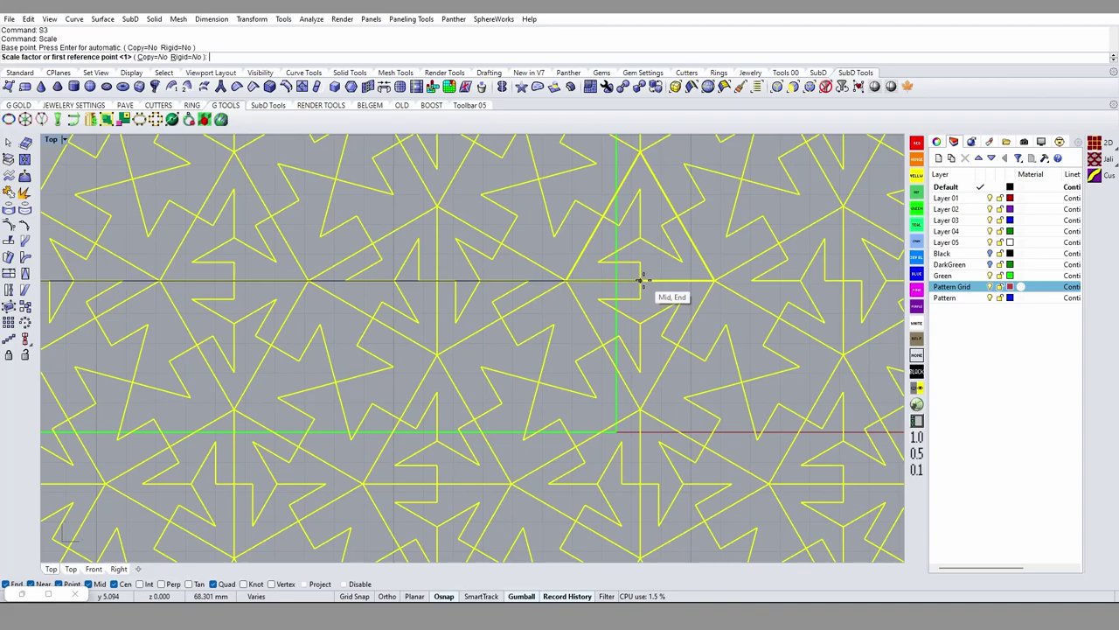
{"action": "left_click", "coordinate": [638, 282]}
{"action": "scroll", "coordinate": [618, 280], "scroll_direction": "up", "scroll_amount": 2}
{"action": "left_click", "coordinate": [617, 280]}
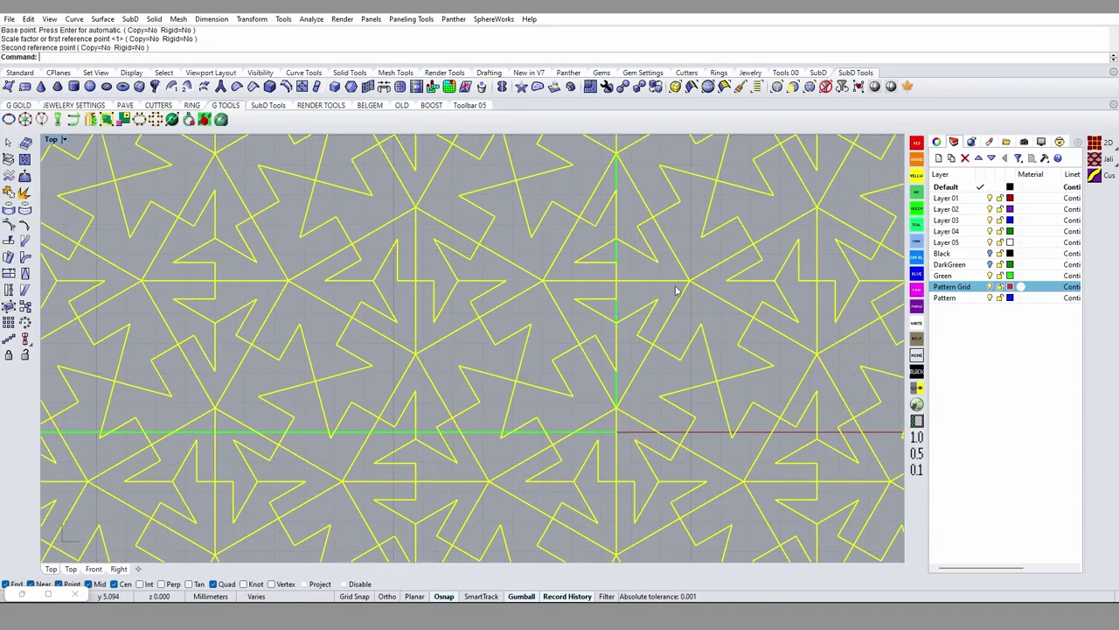
{"action": "scroll", "coordinate": [669, 298], "scroll_direction": "down", "scroll_amount": 2}
{"action": "key", "text": "Escape"}
{"action": "scroll", "coordinate": [603, 381], "scroll_direction": "down", "scroll_amount": 2}
Step: Turn the green rectangle outline into a flat planar strip surface
{"action": "left_click", "coordinate": [580, 360]}
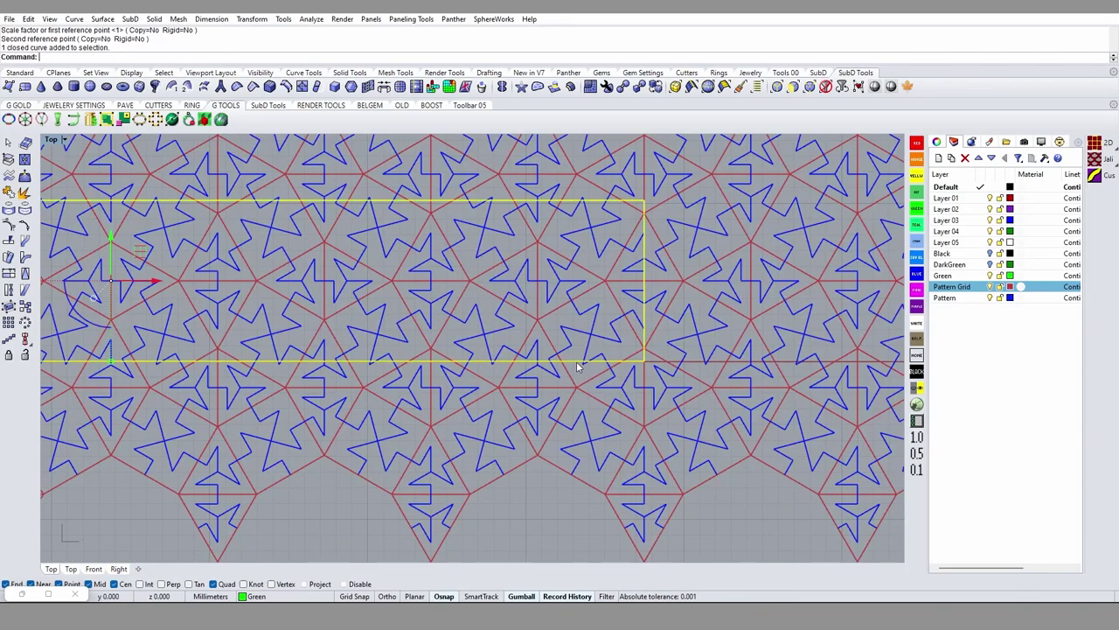
{"action": "scroll", "coordinate": [555, 317], "scroll_direction": "down", "scroll_amount": 2}
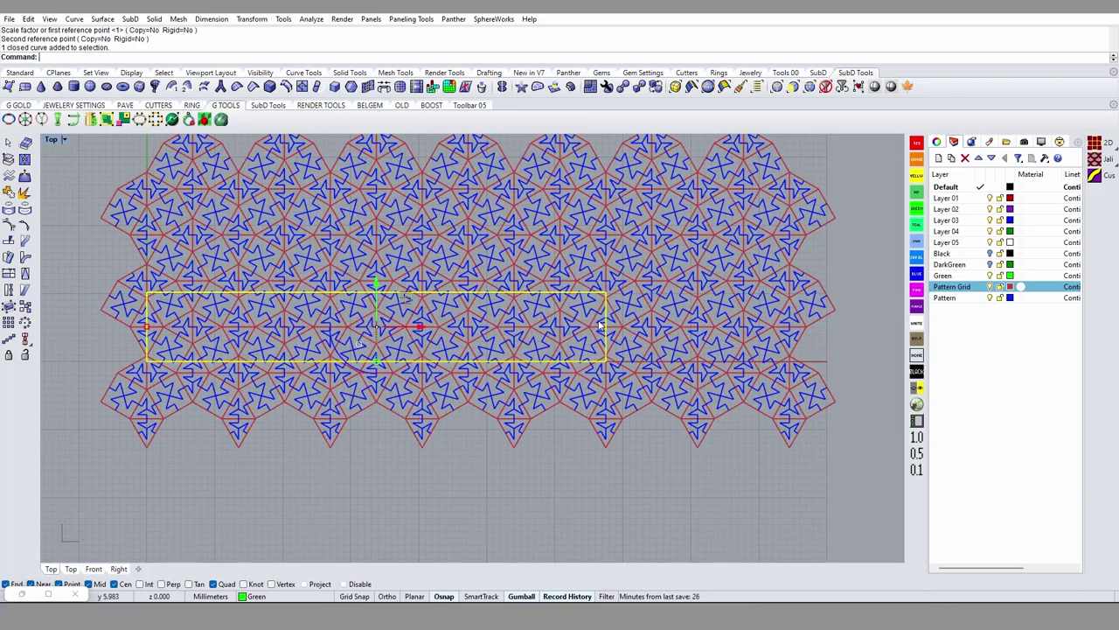
{"action": "scroll", "coordinate": [560, 333], "scroll_direction": "down", "scroll_amount": 2}
{"action": "scroll", "coordinate": [259, 297], "scroll_direction": "up", "scroll_amount": 2}
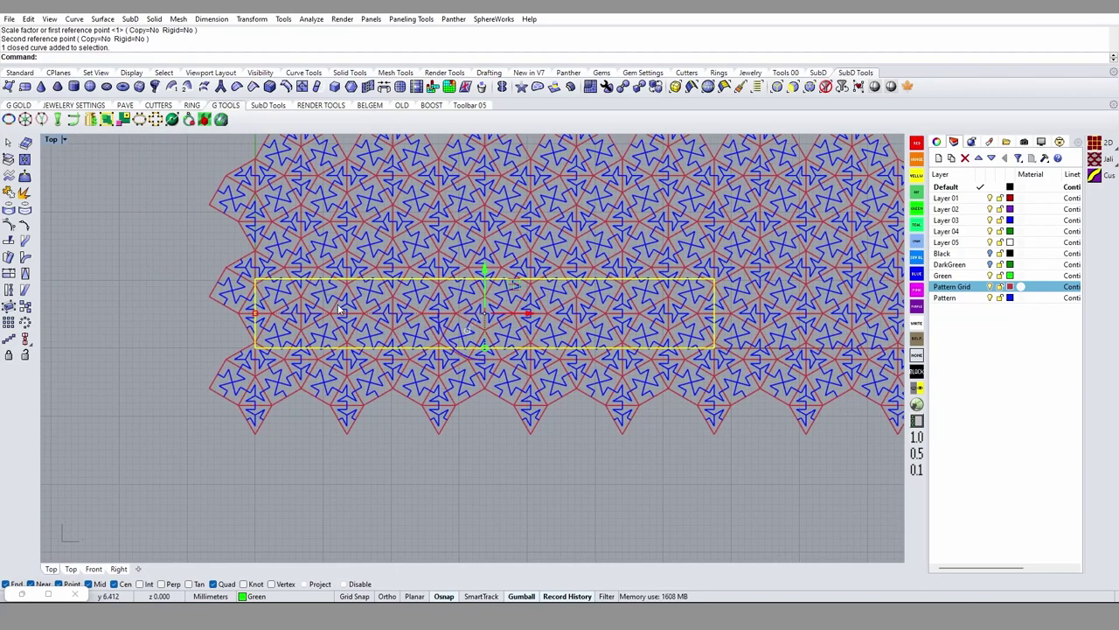
{"action": "left_click", "coordinate": [17, 74]}
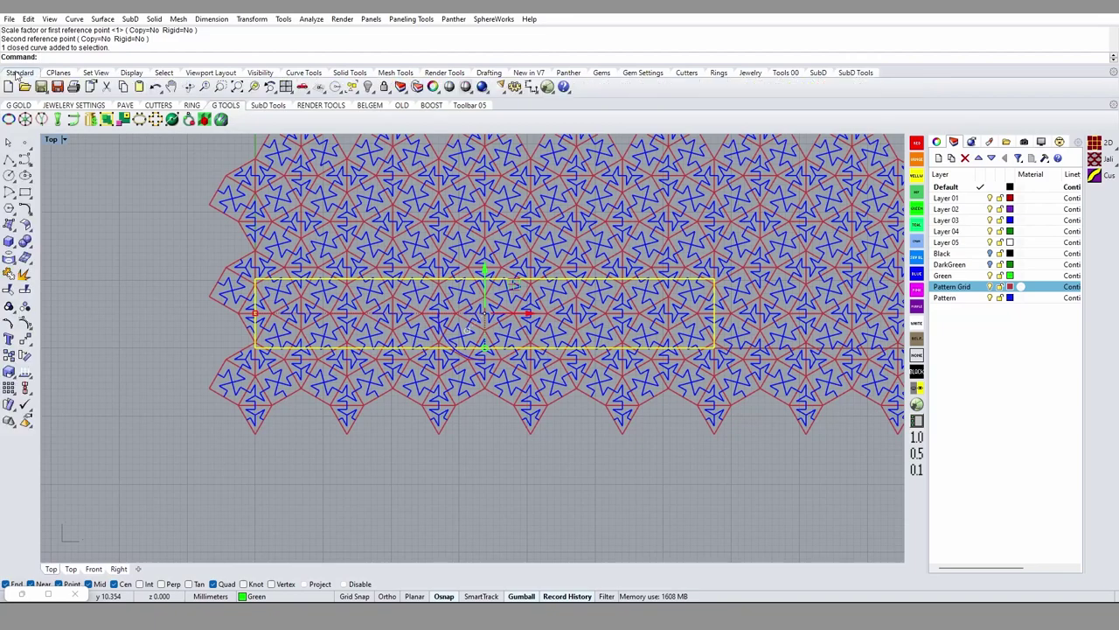
{"action": "left_click", "coordinate": [15, 262]}
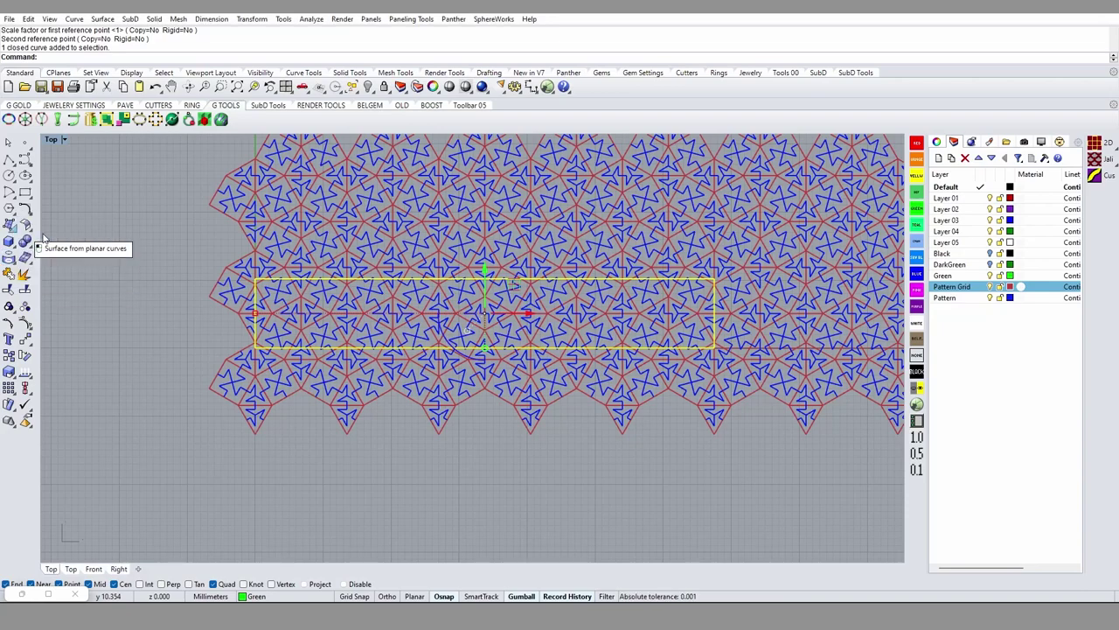
{"action": "left_click", "coordinate": [42, 236]}
{"action": "scroll", "coordinate": [287, 302], "scroll_direction": "up", "scroll_amount": 3}
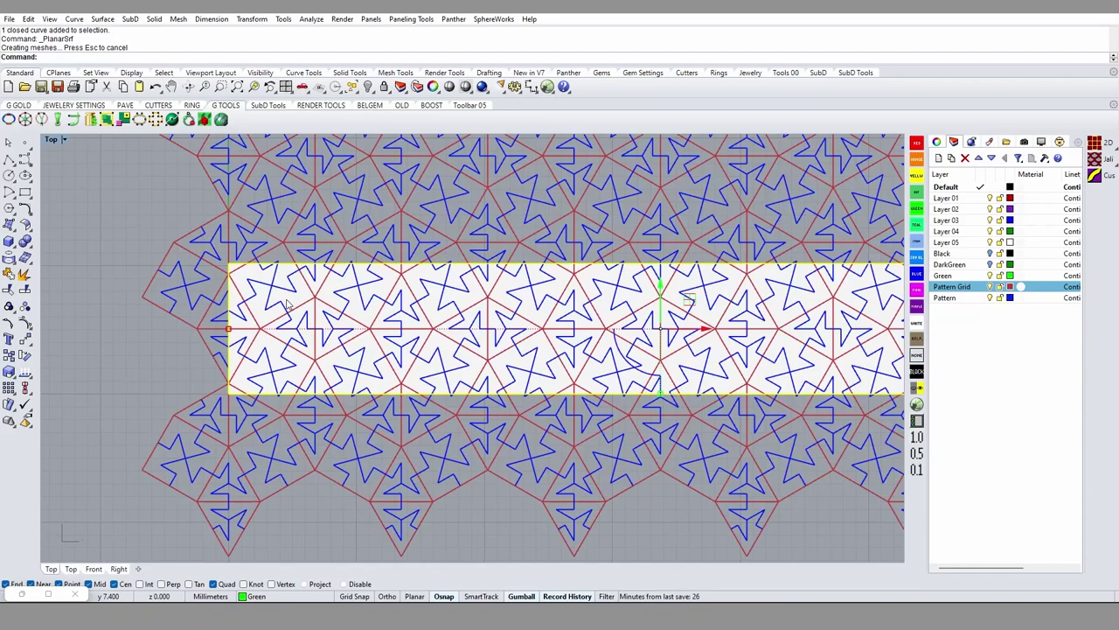
{"action": "scroll", "coordinate": [287, 301], "scroll_direction": "down", "scroll_amount": 3}
Step: Pull all the pattern curves onto the strip surface and group the results with G
{"action": "key", "text": "ctrl+a"}
{"action": "key", "text": "ctrl+a"}
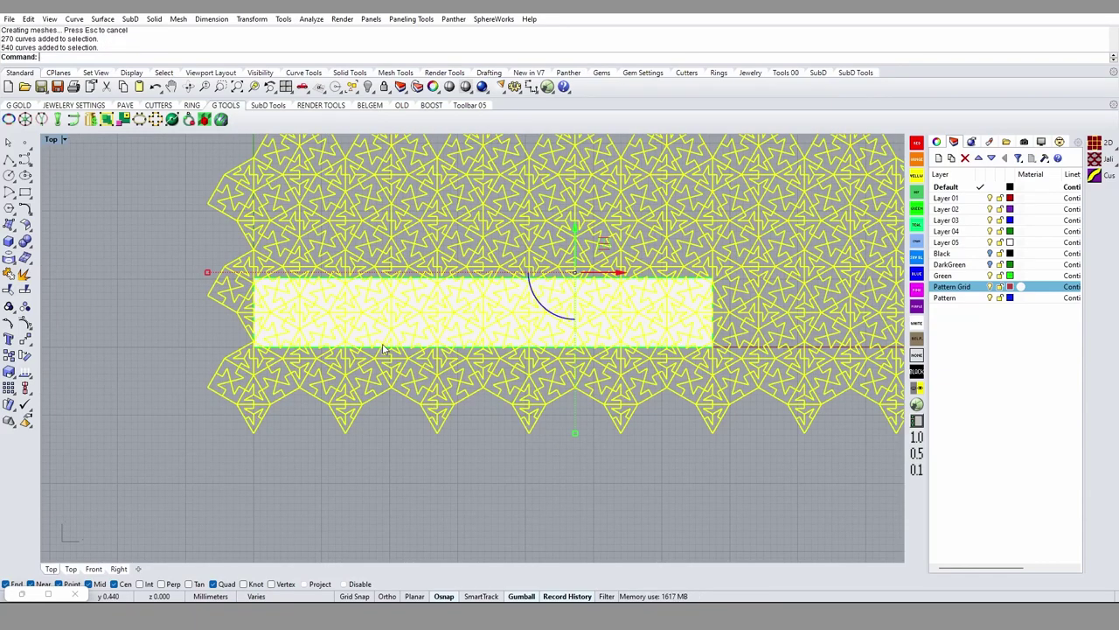
{"action": "type", "text": "Pull"}
{"action": "key", "text": "Return"}
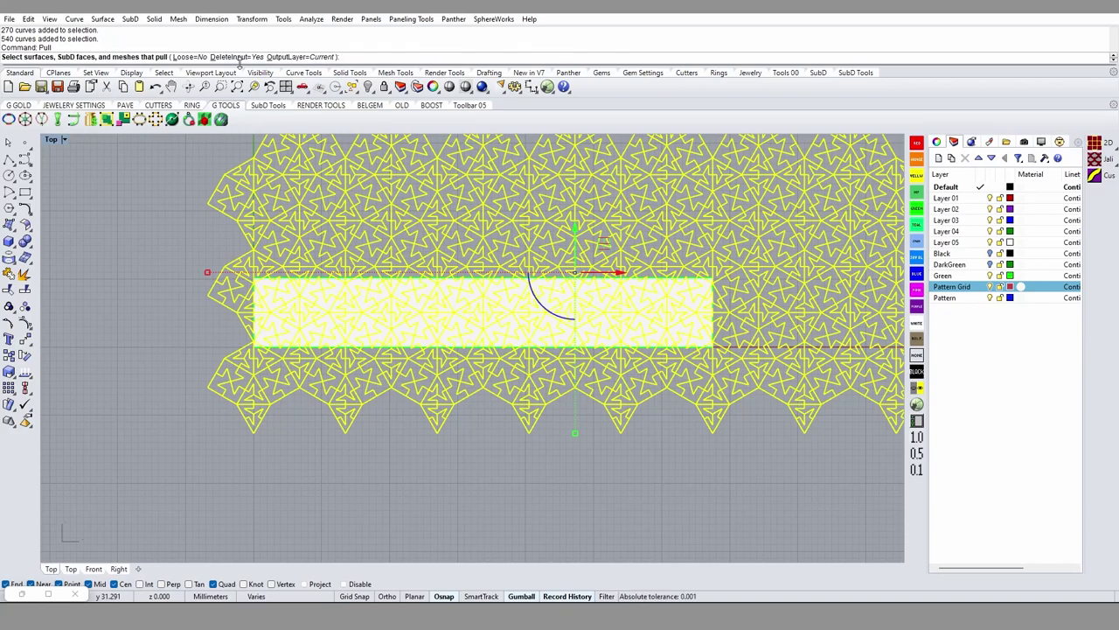
{"action": "scroll", "coordinate": [256, 317], "scroll_direction": "up", "scroll_amount": 3}
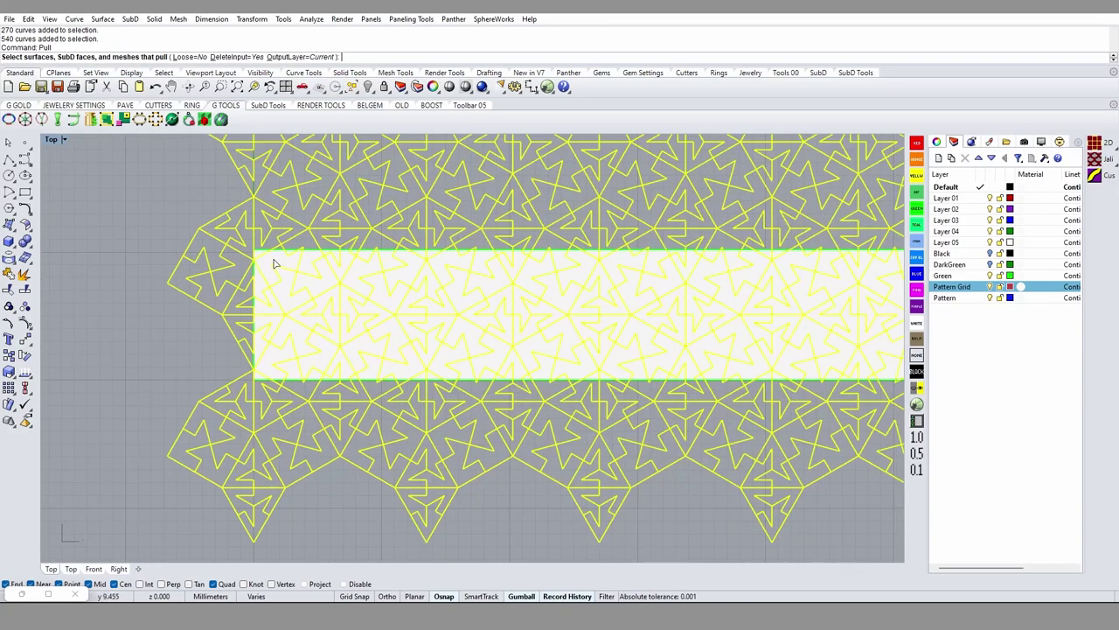
{"action": "scroll", "coordinate": [275, 264], "scroll_direction": "up", "scroll_amount": 2}
{"action": "left_click", "coordinate": [275, 258]}
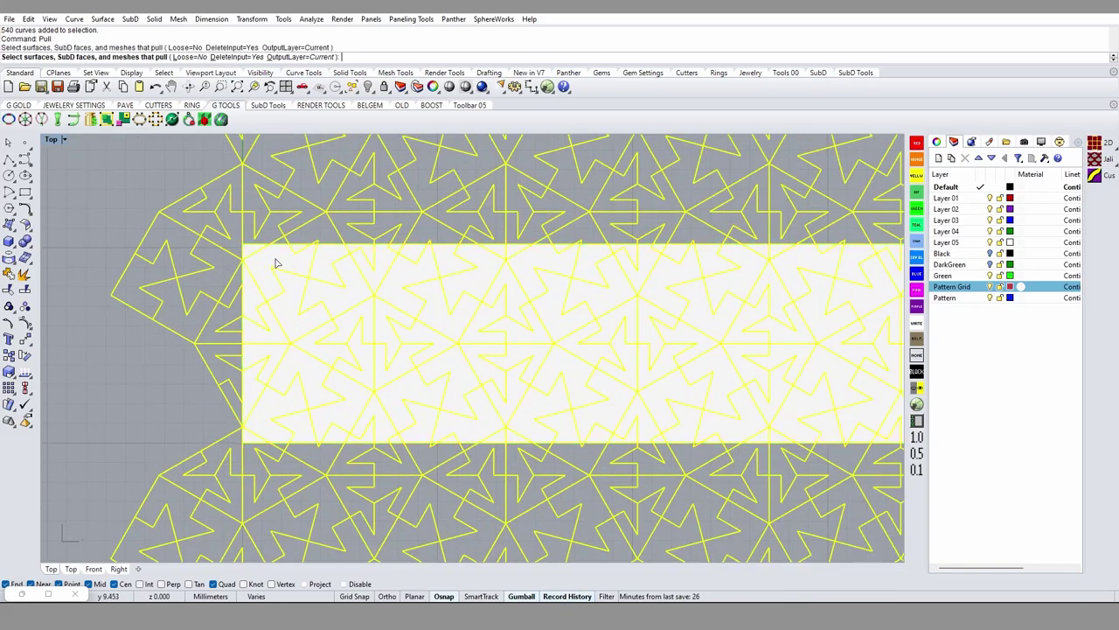
{"action": "key", "text": "Return"}
{"action": "scroll", "coordinate": [274, 259], "scroll_direction": "down", "scroll_amount": 4}
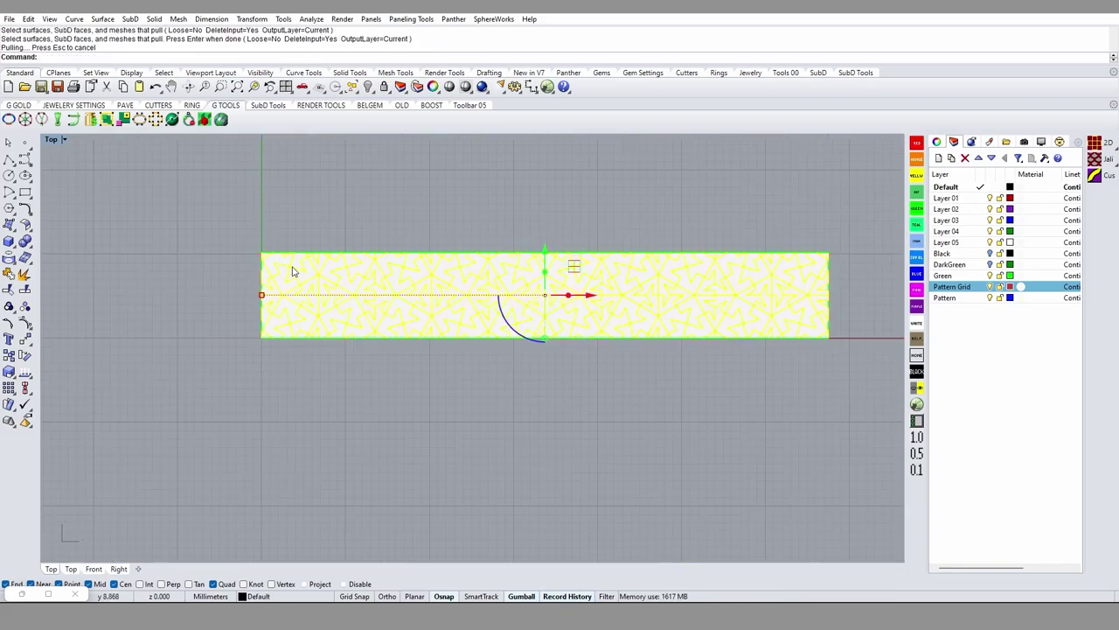
{"action": "type", "text": "G"}
{"action": "key", "text": "Return"}
Step: Group the pulled star-pattern curves and select the group
{"action": "key", "text": "Escape"}
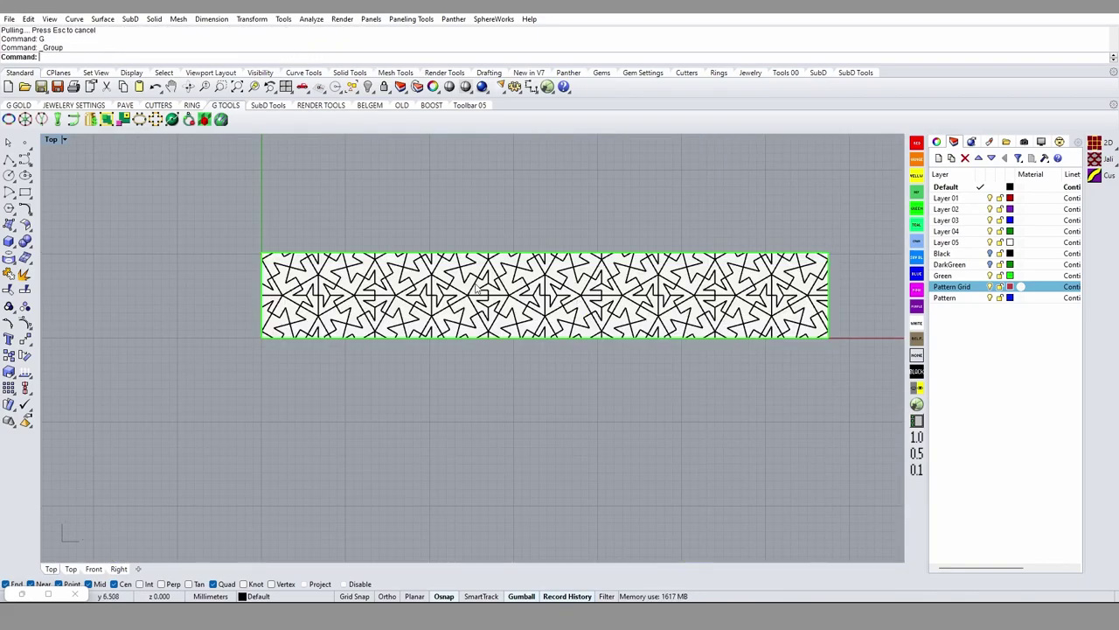
{"action": "scroll", "coordinate": [481, 289], "scroll_direction": "up", "scroll_amount": 4}
{"action": "scroll", "coordinate": [506, 288], "scroll_direction": "down", "scroll_amount": 3}
{"action": "scroll", "coordinate": [506, 296], "scroll_direction": "down", "scroll_amount": 3}
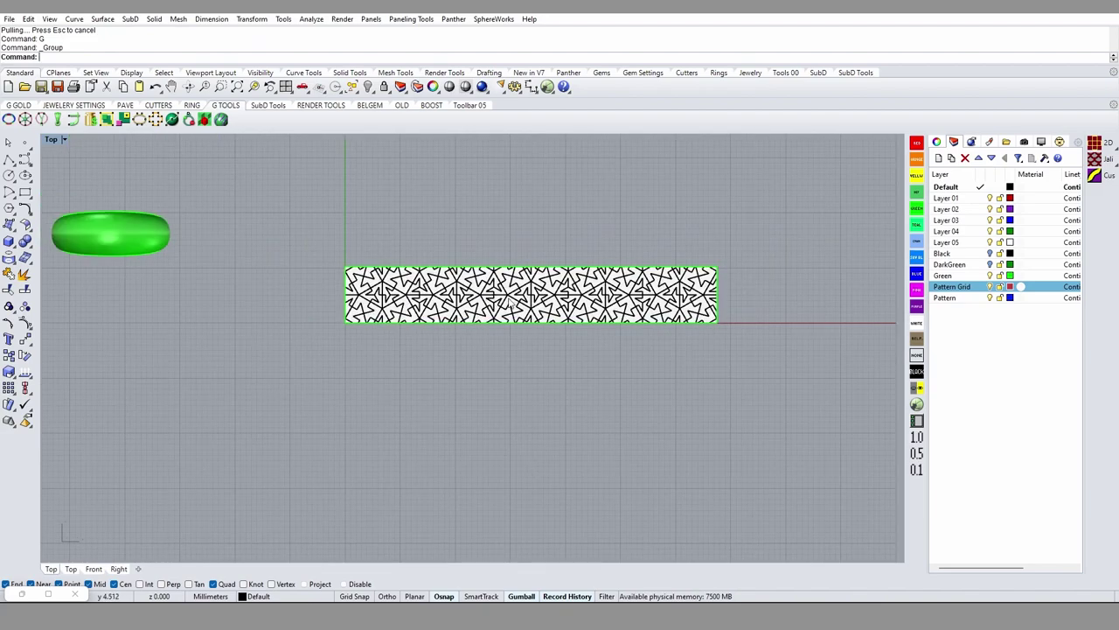
{"action": "right_click_drag", "start_coordinate": [146, 235], "coordinate": [391, 224], "text": "ctrl+shift"}
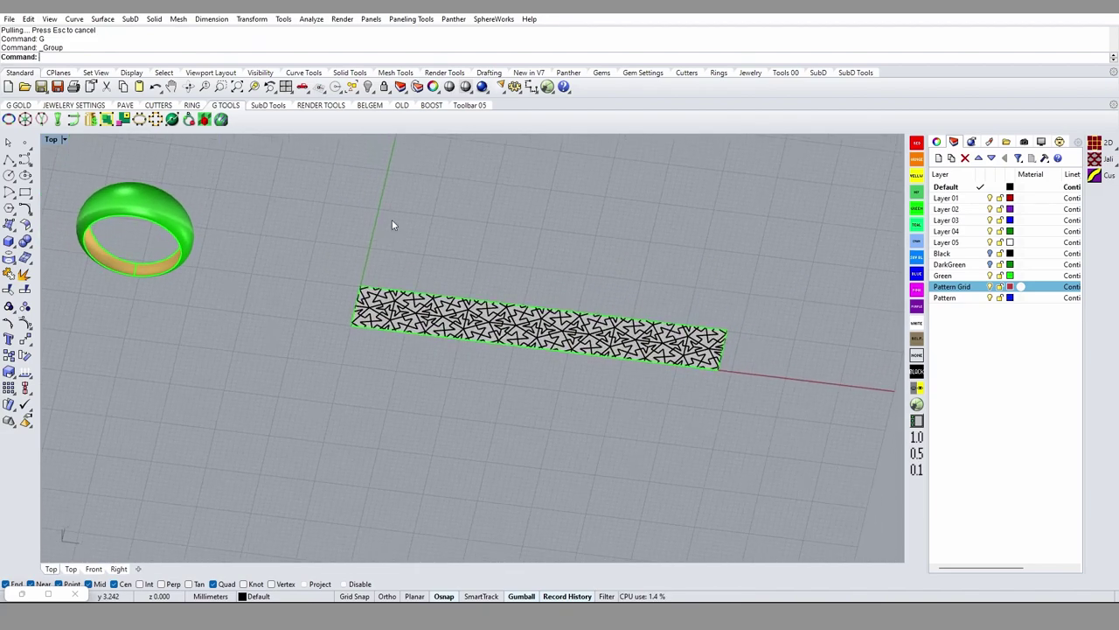
{"action": "scroll", "coordinate": [406, 306], "scroll_direction": "up", "scroll_amount": 3}
{"action": "left_click", "coordinate": [408, 308]}
{"action": "scroll", "coordinate": [418, 323], "scroll_direction": "down", "scroll_amount": 3}
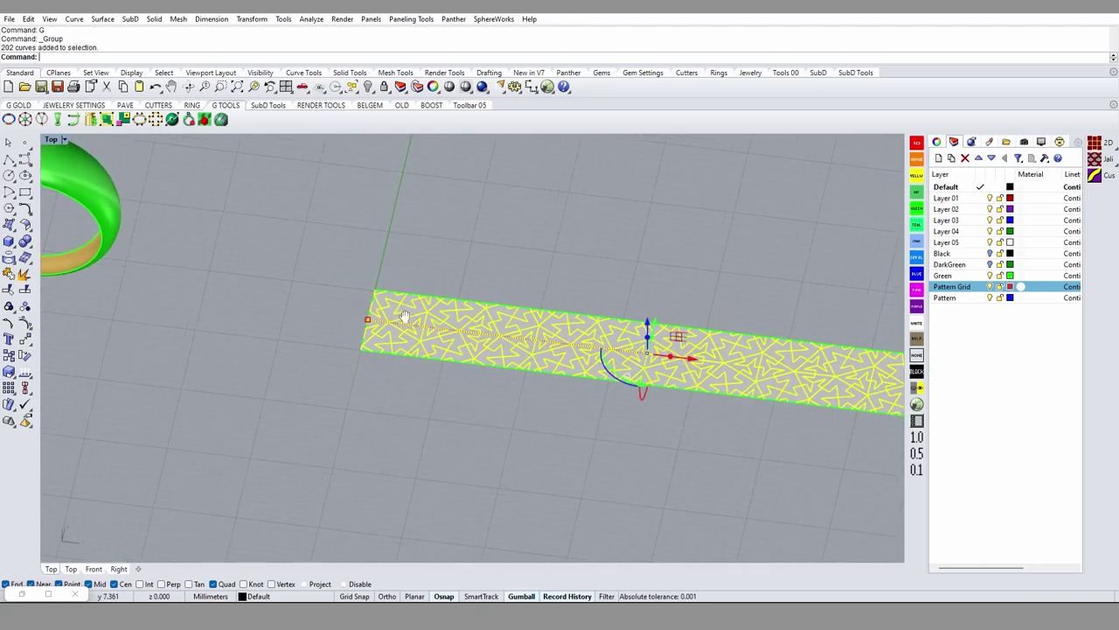
Step: Trial-flow the pattern from the flat strip onto the ring and inspect it
{"action": "type", "text": "FlowAlongSrf"}
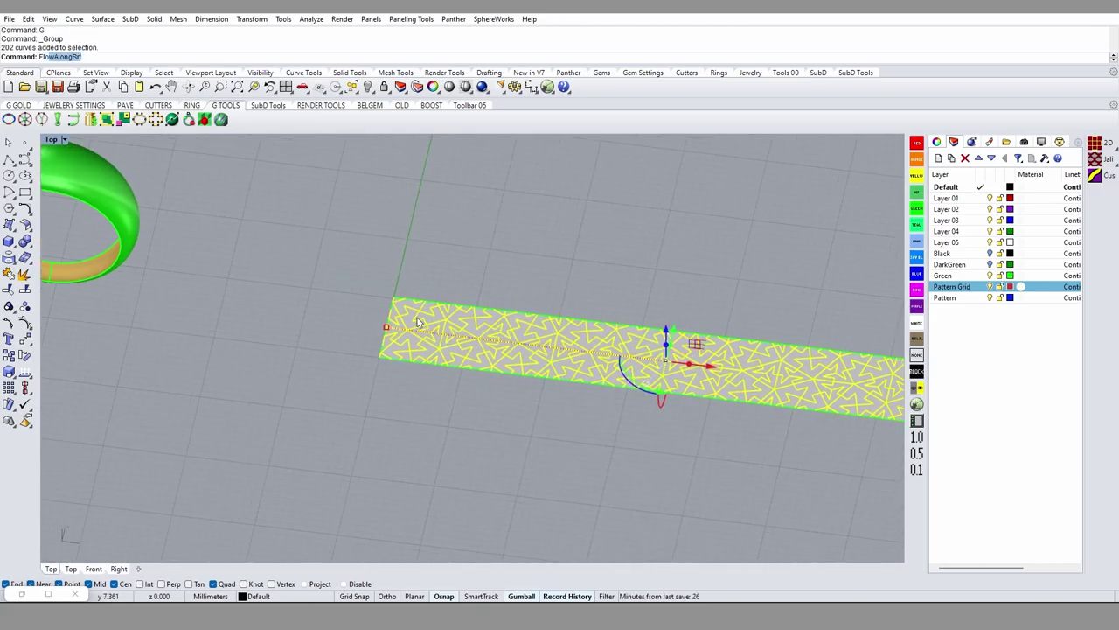
{"action": "key", "text": "Return"}
{"action": "left_click", "coordinate": [385, 326]}
{"action": "scroll", "coordinate": [408, 306], "scroll_direction": "up", "scroll_amount": 3}
{"action": "scroll", "coordinate": [393, 305], "scroll_direction": "up", "scroll_amount": 2}
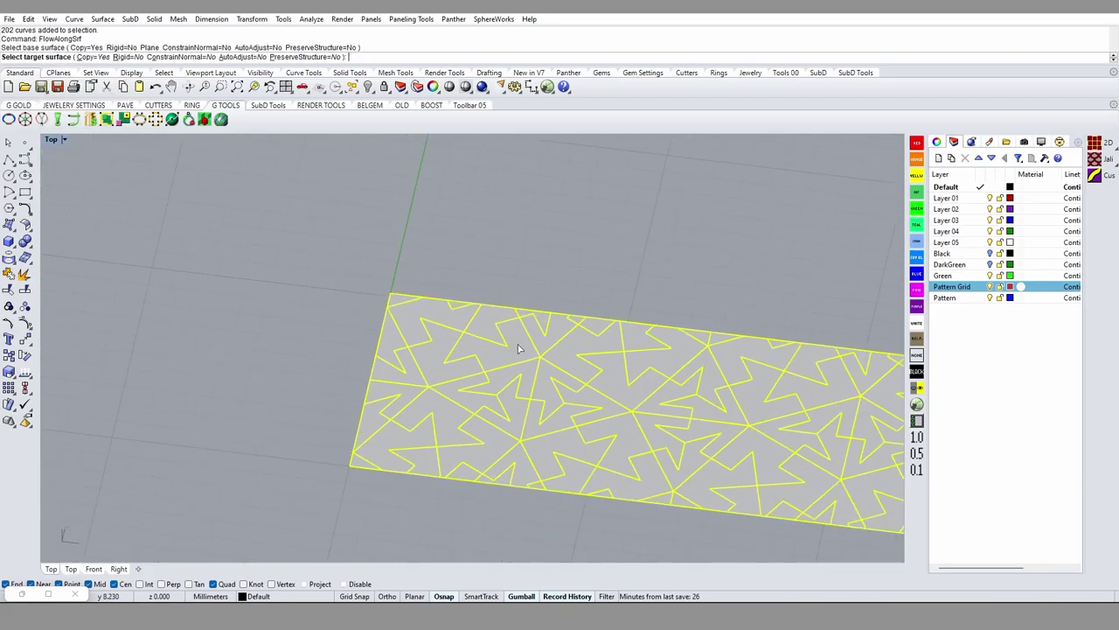
{"action": "scroll", "coordinate": [517, 349], "scroll_direction": "down", "scroll_amount": 5}
{"action": "right_click_drag", "start_coordinate": [224, 276], "coordinate": [244, 327]}
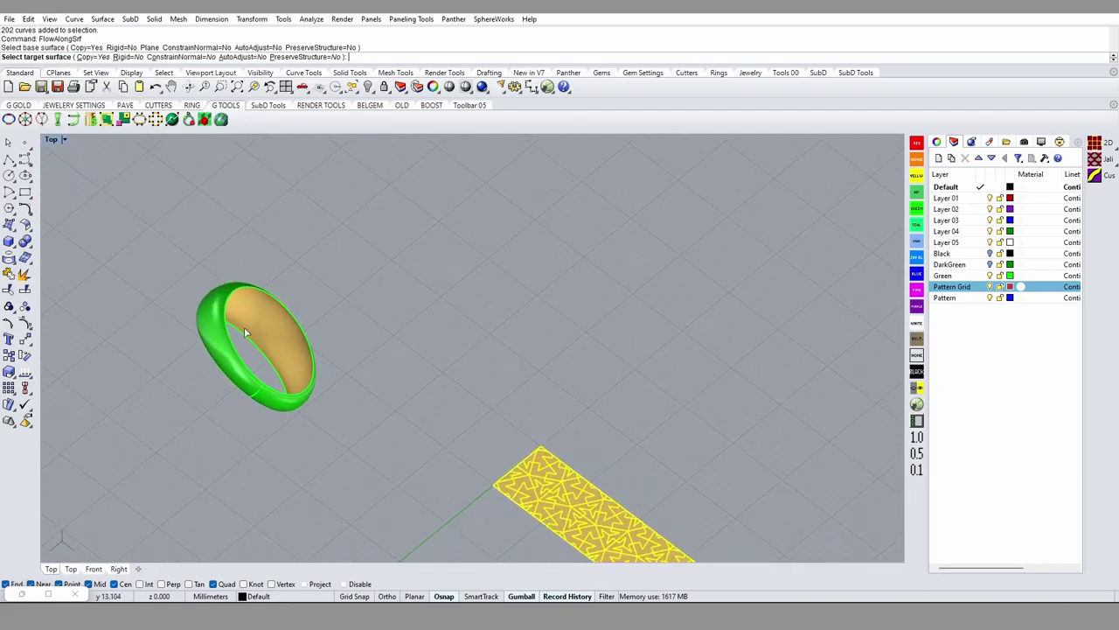
{"action": "scroll", "coordinate": [244, 327], "scroll_direction": "up", "scroll_amount": 5}
{"action": "left_click", "coordinate": [231, 400]}
{"action": "mouse_move", "coordinate": [231, 400]}
{"action": "right_mouse_down"}
{"action": "mouse_move", "coordinate": [316, 340]}
{"action": "mouse_move", "coordinate": [312, 227]}
{"action": "mouse_move", "coordinate": [242, 218]}
{"action": "mouse_move", "coordinate": [387, 258]}
{"action": "right_mouse_up"}
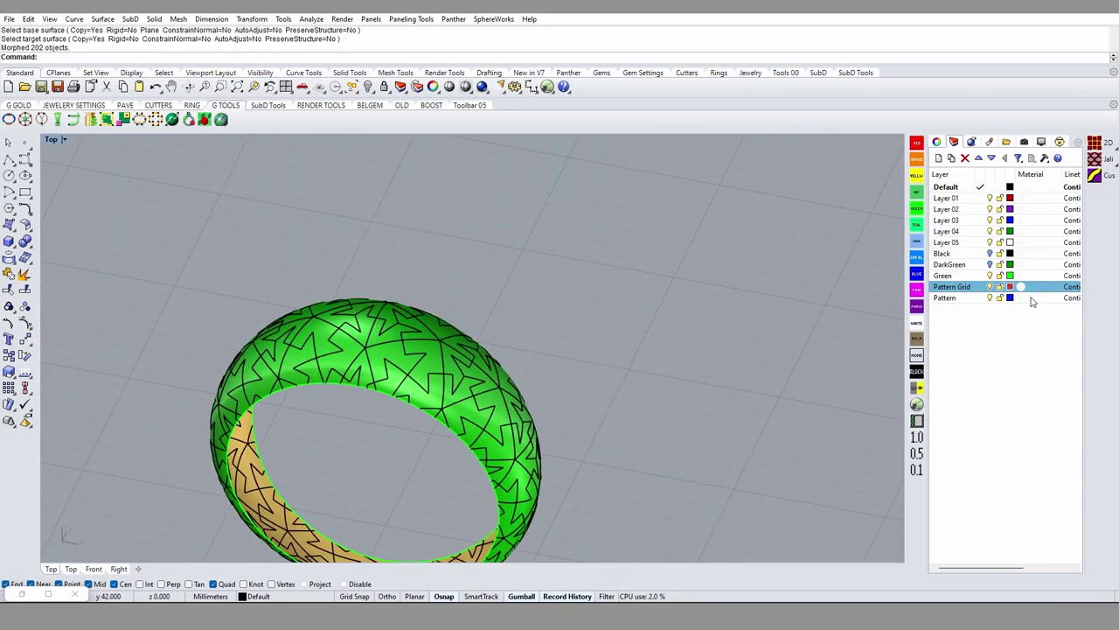
Step: Make DarkGreen the current layer and reveal hidden objects with ShowSelected (ss)
{"action": "left_click", "coordinate": [988, 265]}
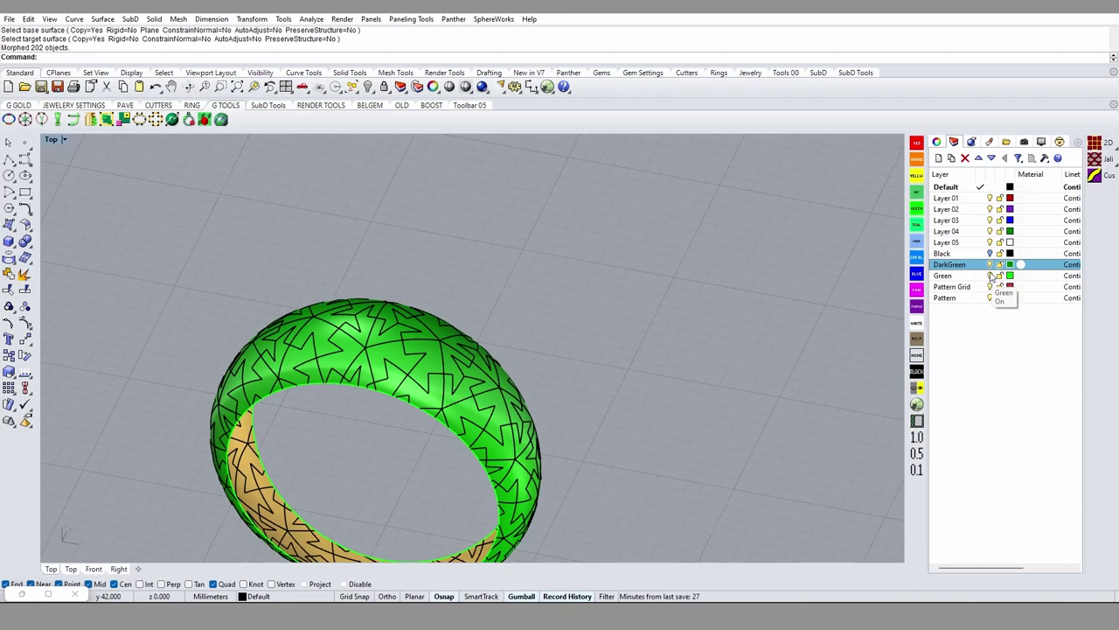
{"action": "type", "text": "ss"}
{"action": "key", "text": "Return"}
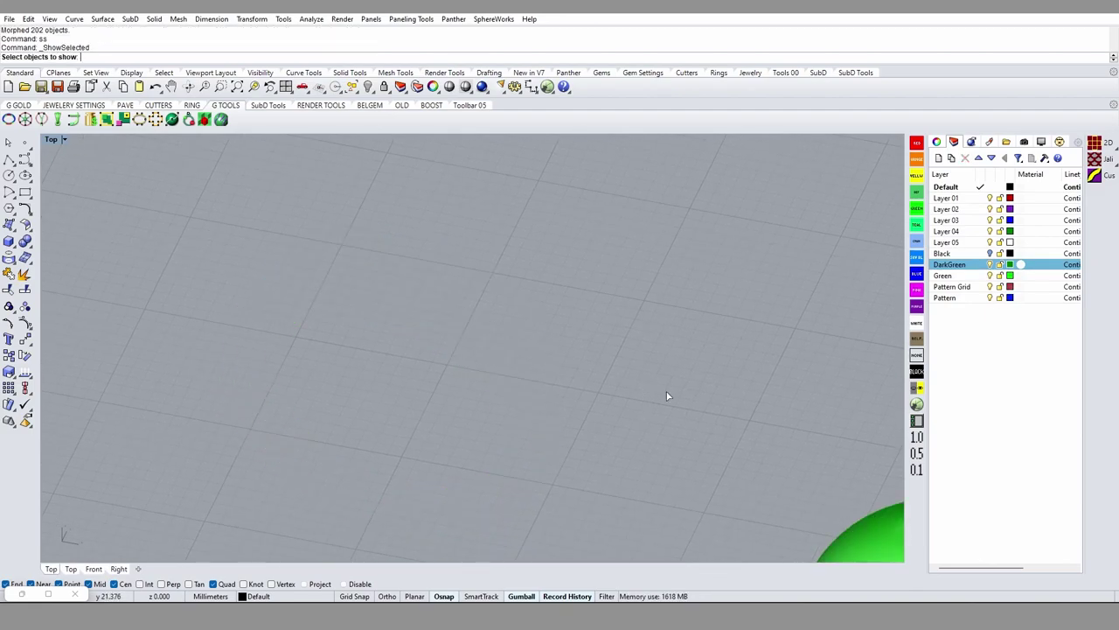
{"action": "key", "text": "Return"}
{"action": "scroll", "coordinate": [515, 330], "scroll_direction": "down", "scroll_amount": 3}
{"action": "scroll", "coordinate": [515, 330], "scroll_direction": "down", "scroll_amount": 2}
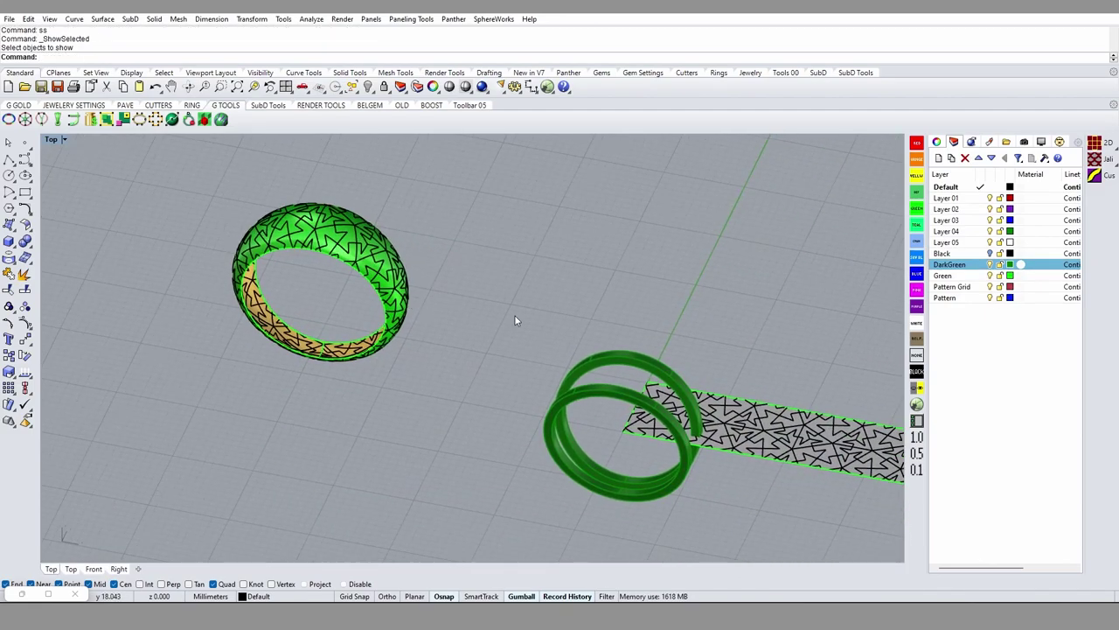
{"action": "scroll", "coordinate": [699, 456], "scroll_direction": "up", "scroll_amount": 3}
{"action": "scroll", "coordinate": [684, 450], "scroll_direction": "down", "scroll_amount": 3}
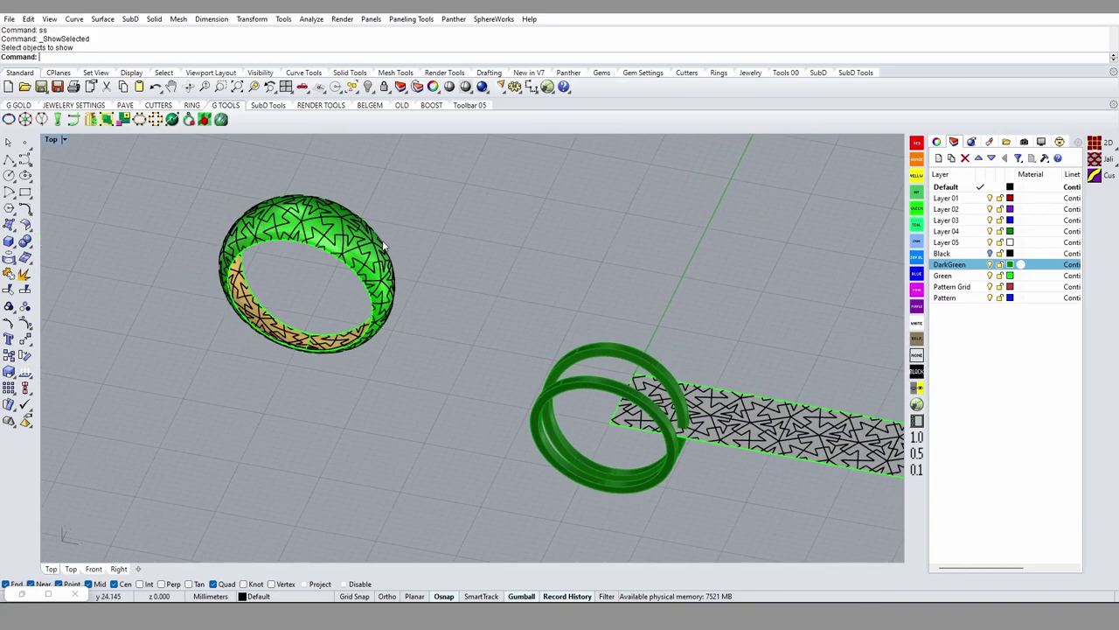
Step: Undo the trial pattern flow and show the hidden ring again
{"action": "left_click", "coordinate": [302, 339]}
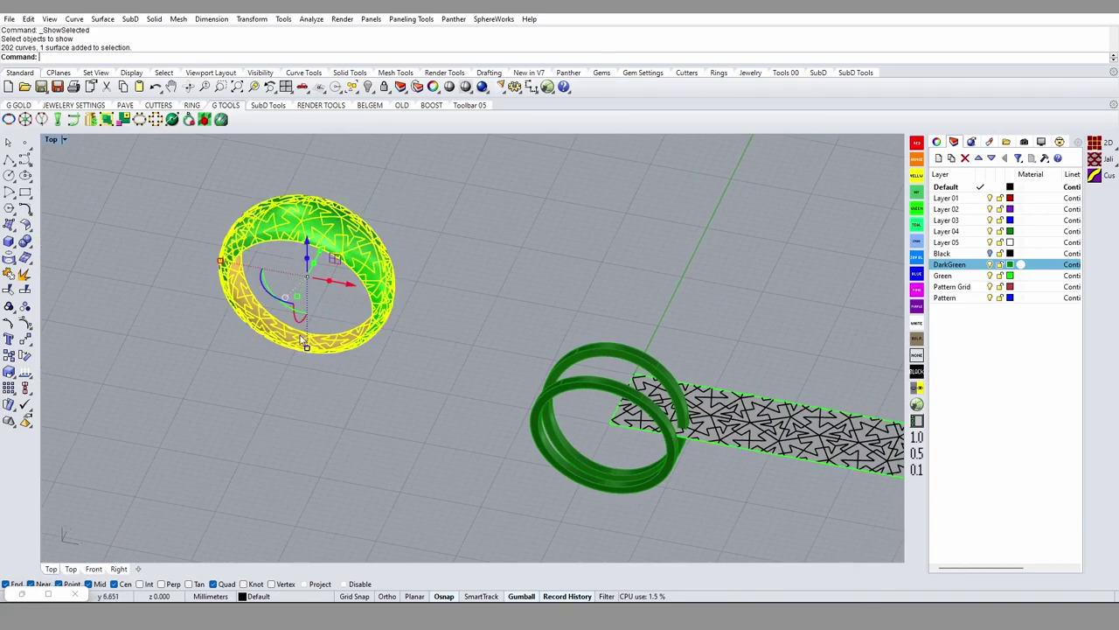
{"action": "key", "text": "ctrl+F1"}
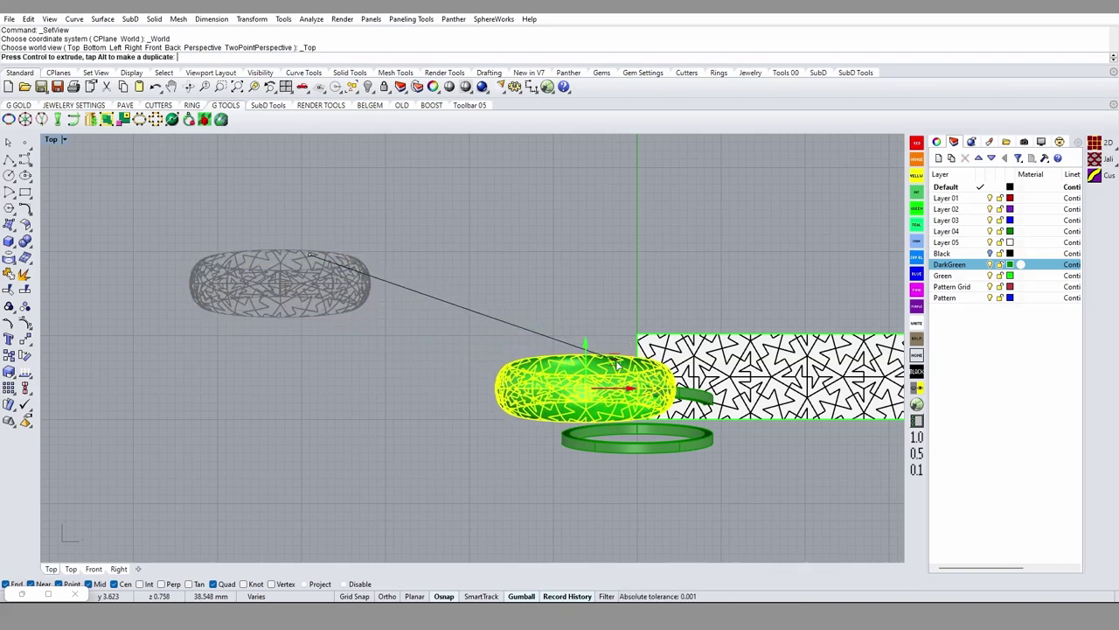
{"action": "left_click_drag", "start_coordinate": [310, 258], "coordinate": [616, 361]}
{"action": "key", "text": "ctrl+z"}
{"action": "key", "text": "ctrl+z"}
{"action": "key", "text": "ctrl+z"}
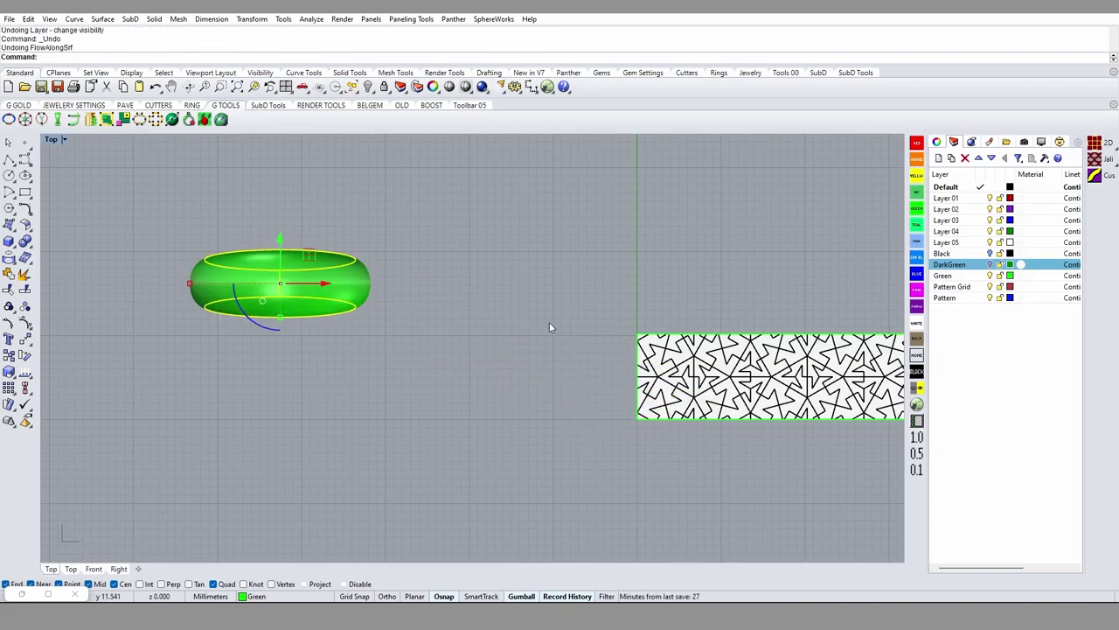
{"action": "key", "text": "Escape"}
{"action": "left_click", "coordinate": [613, 428]}
{"action": "type", "text": "ss"}
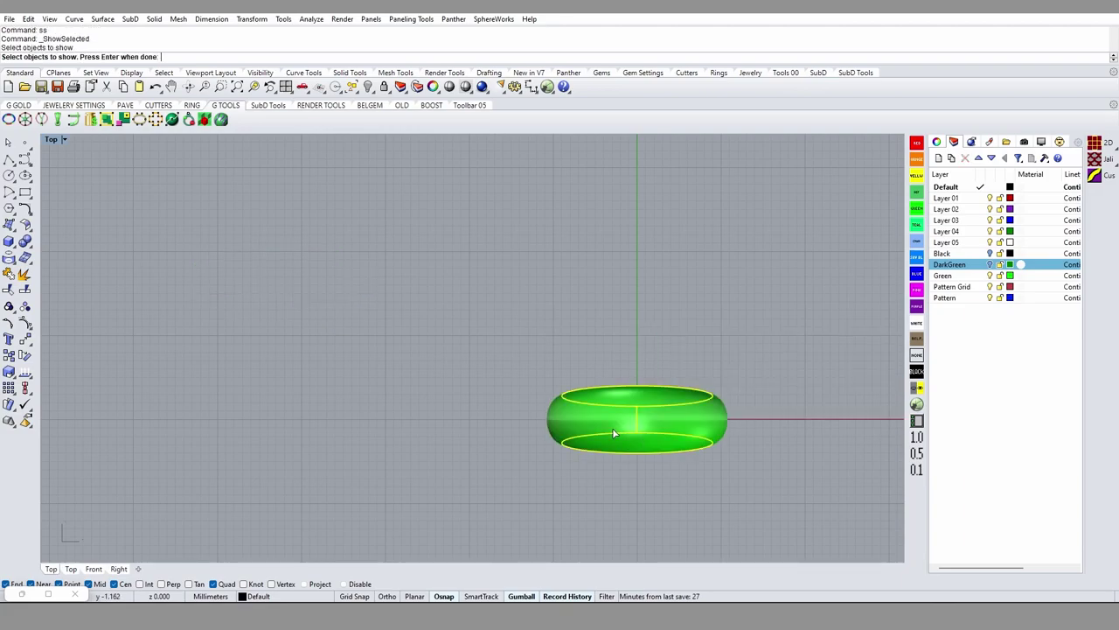
{"action": "key", "text": "Return"}
Step: Flow the pattern group along the flat strip onto the green ring band with FlowAlongSrf
{"action": "right_click_drag", "start_coordinate": [672, 371], "coordinate": [555, 354]}
{"action": "scroll", "coordinate": [556, 346], "scroll_direction": "up", "scroll_amount": 4}
{"action": "left_click", "coordinate": [560, 343]}
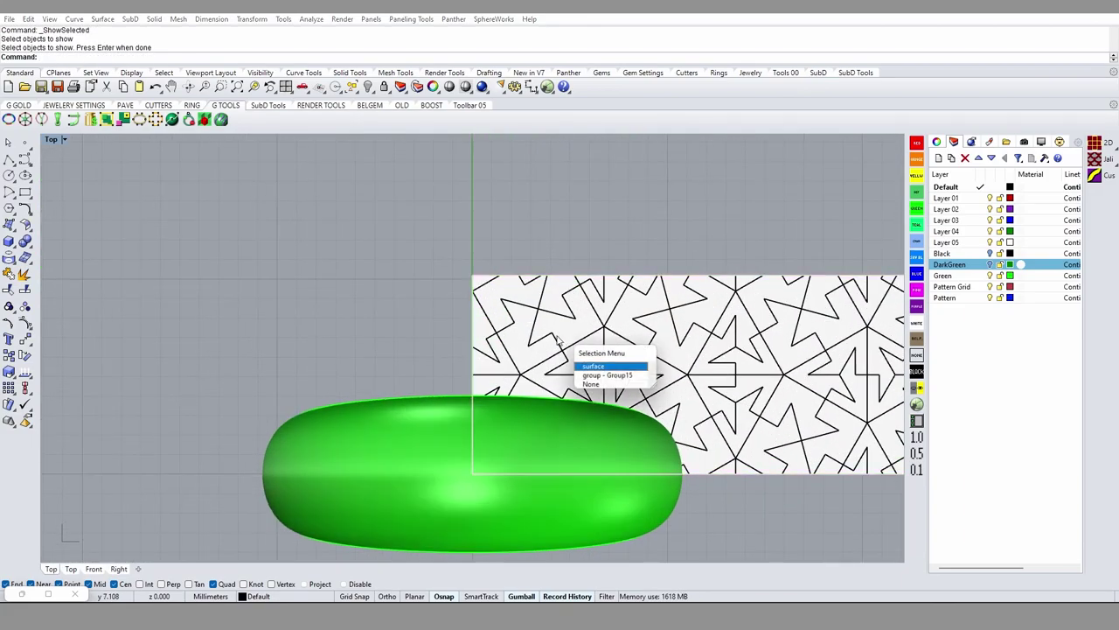
{"action": "left_click", "coordinate": [611, 377]}
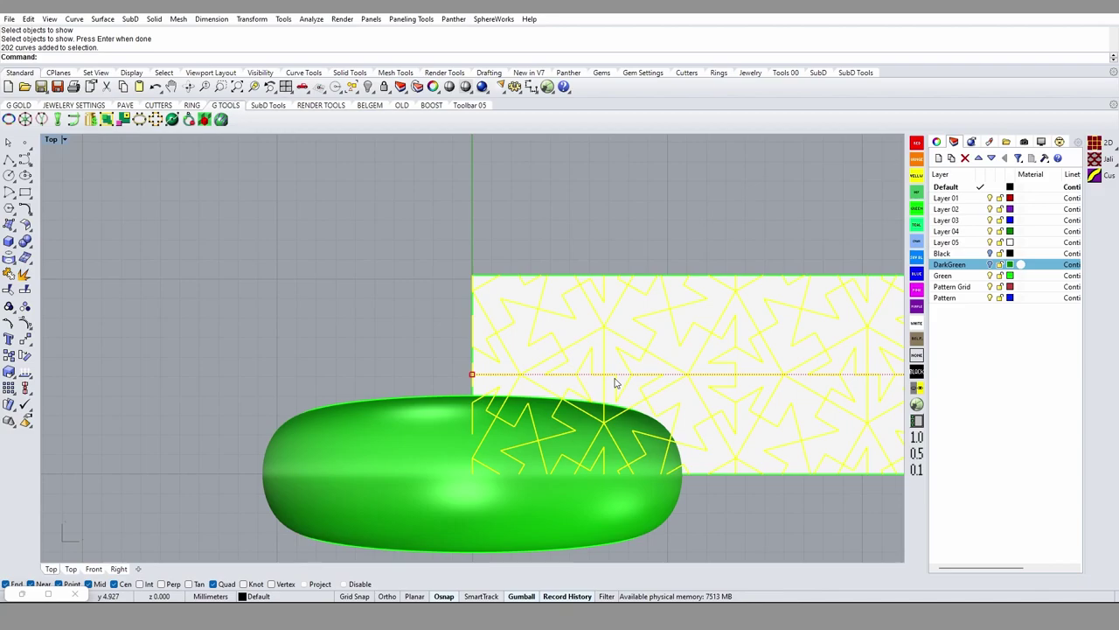
{"action": "type", "text": "FlowAlongSrf"}
{"action": "key", "text": "Return"}
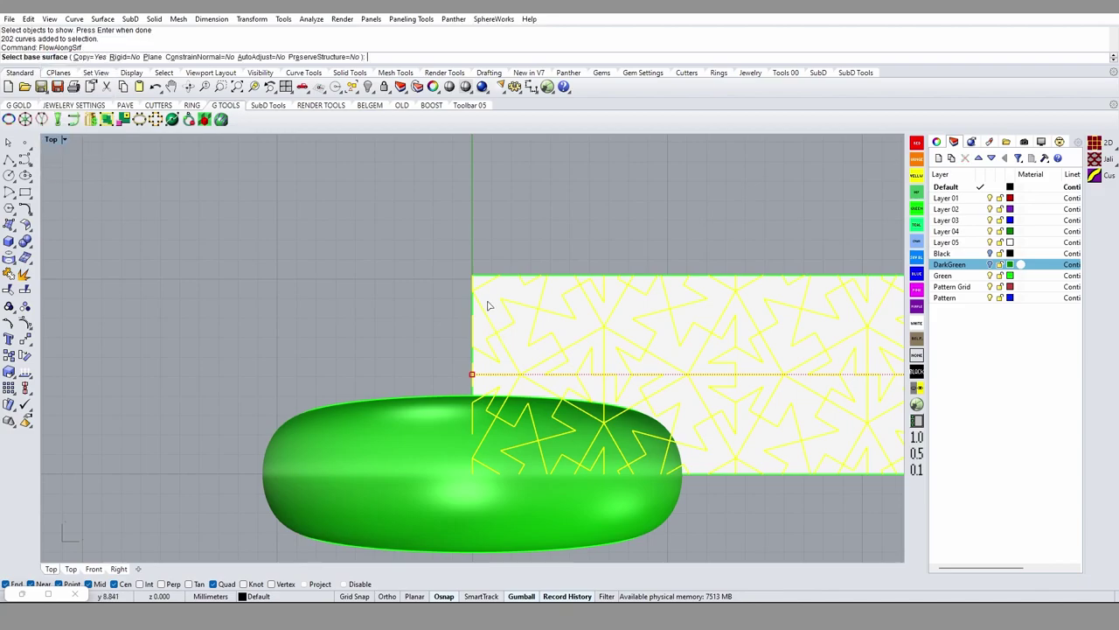
{"action": "left_click", "coordinate": [487, 305]}
{"action": "mouse_move", "coordinate": [487, 300]}
{"action": "right_mouse_down", "text": "ctrl+shift"}
{"action": "mouse_move", "coordinate": [450, 284]}
{"action": "mouse_move", "coordinate": [558, 374]}
{"action": "right_mouse_up", "text": "ctrl+shift"}
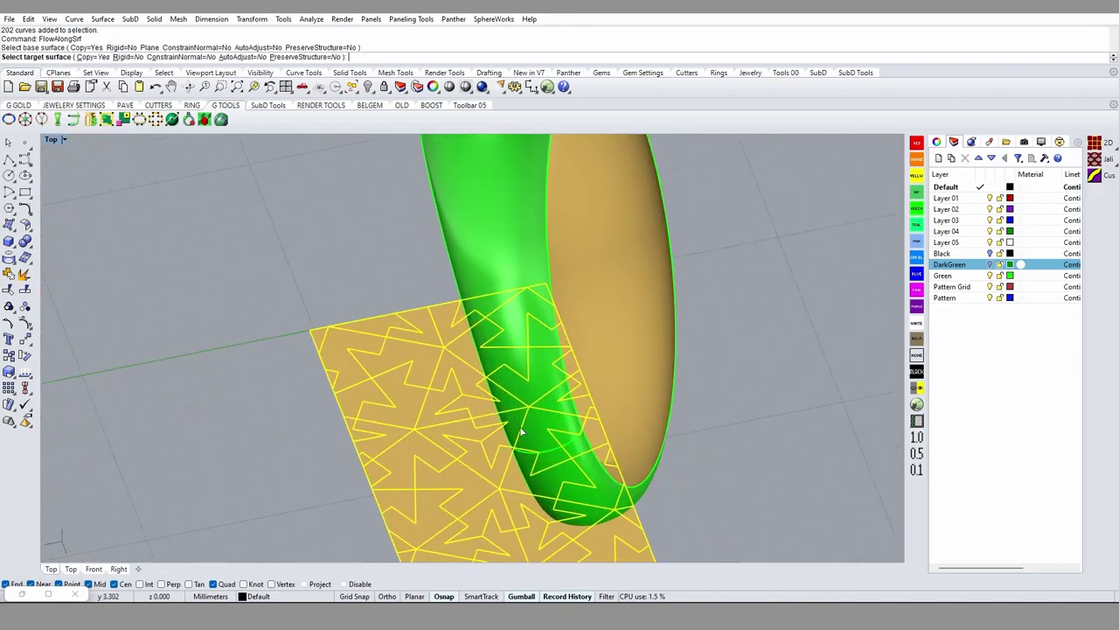
{"action": "left_click", "coordinate": [532, 339]}
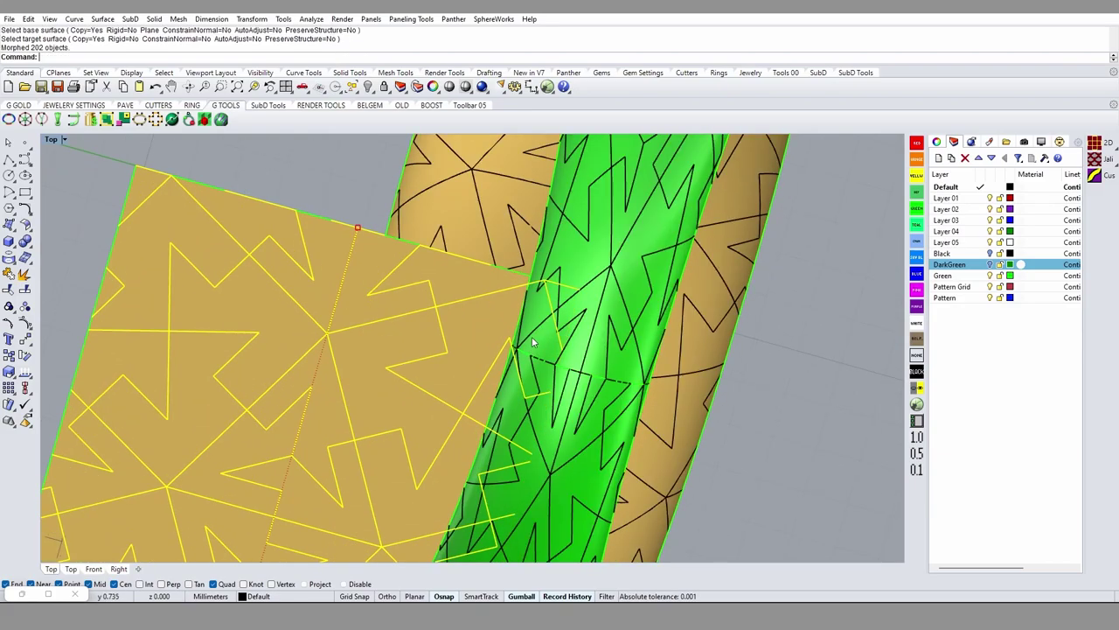
Step: Hide the flat strip and its original curves
{"action": "key", "text": "Home"}
{"action": "key", "text": "Escape"}
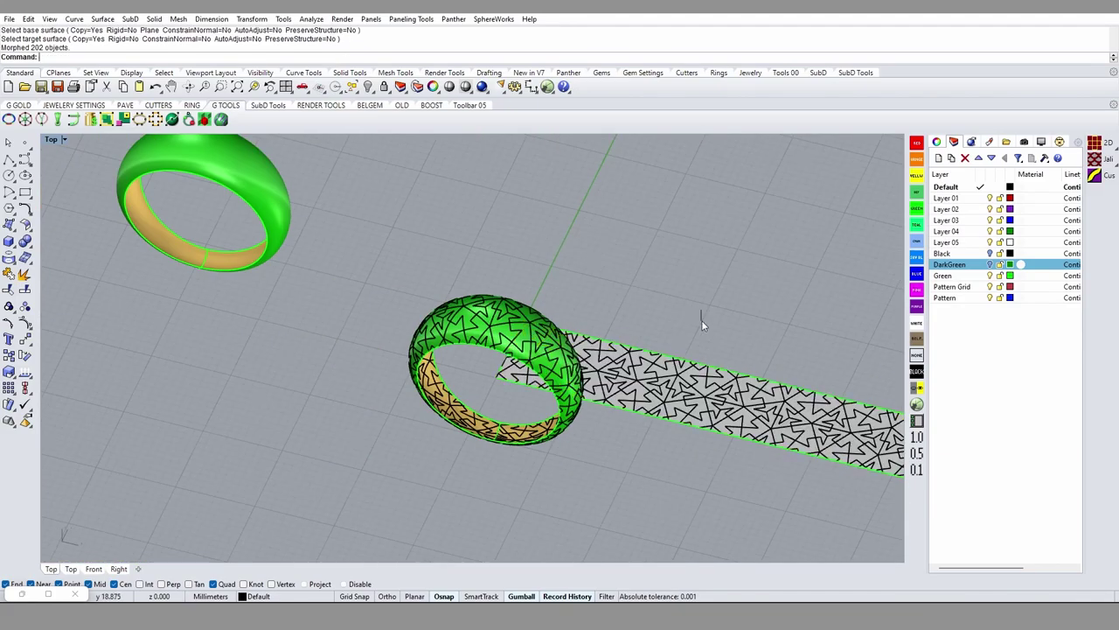
{"action": "left_click_drag", "start_coordinate": [701, 320], "coordinate": [632, 447]}
{"action": "type", "text": "H"}
{"action": "key", "text": "Return"}
Step: Hide the ring's outer surface to expose the flowed curves
{"action": "right_click_drag", "start_coordinate": [631, 444], "coordinate": [945, 244]}
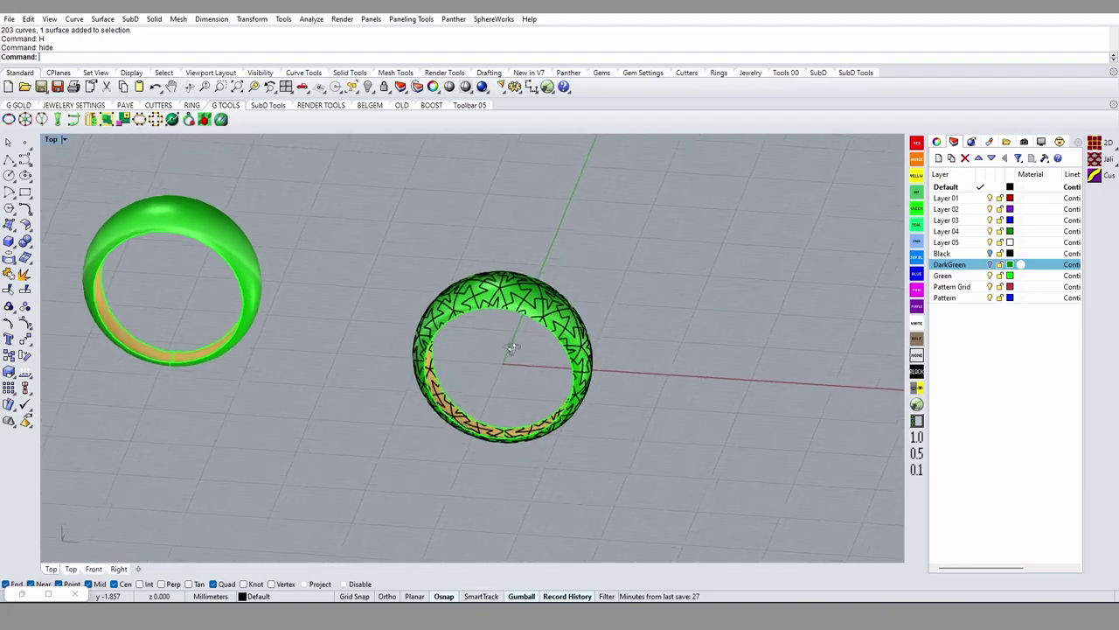
{"action": "scroll", "coordinate": [503, 350], "scroll_direction": "up", "scroll_amount": 1}
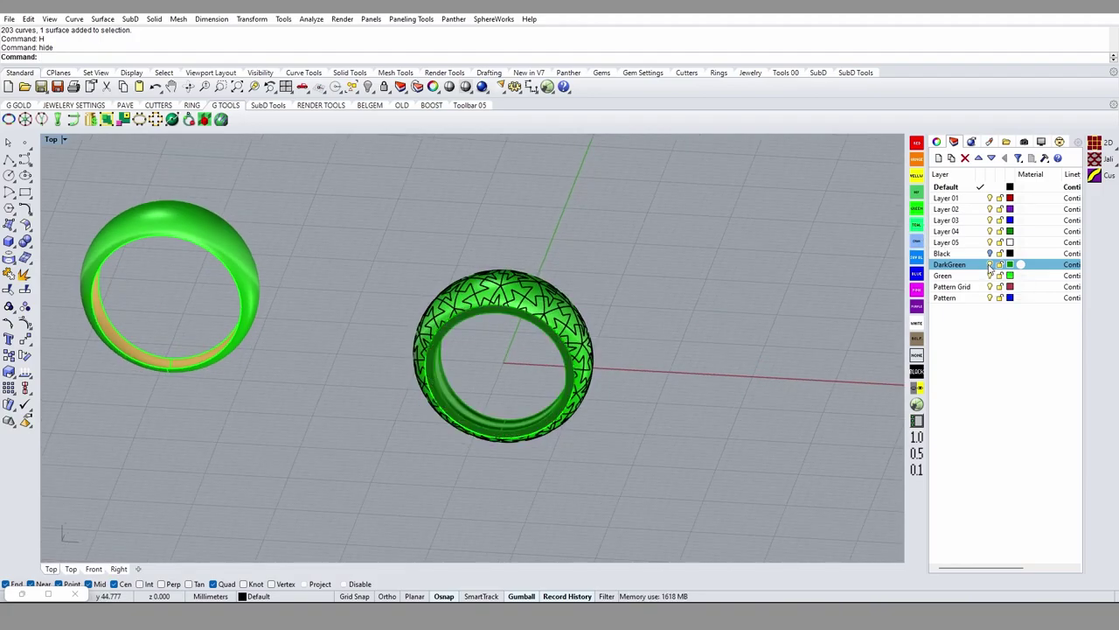
{"action": "scroll", "coordinate": [557, 297], "scroll_direction": "up", "scroll_amount": 3}
{"action": "scroll", "coordinate": [486, 303], "scroll_direction": "up", "scroll_amount": 3}
{"action": "left_click", "coordinate": [487, 306]}
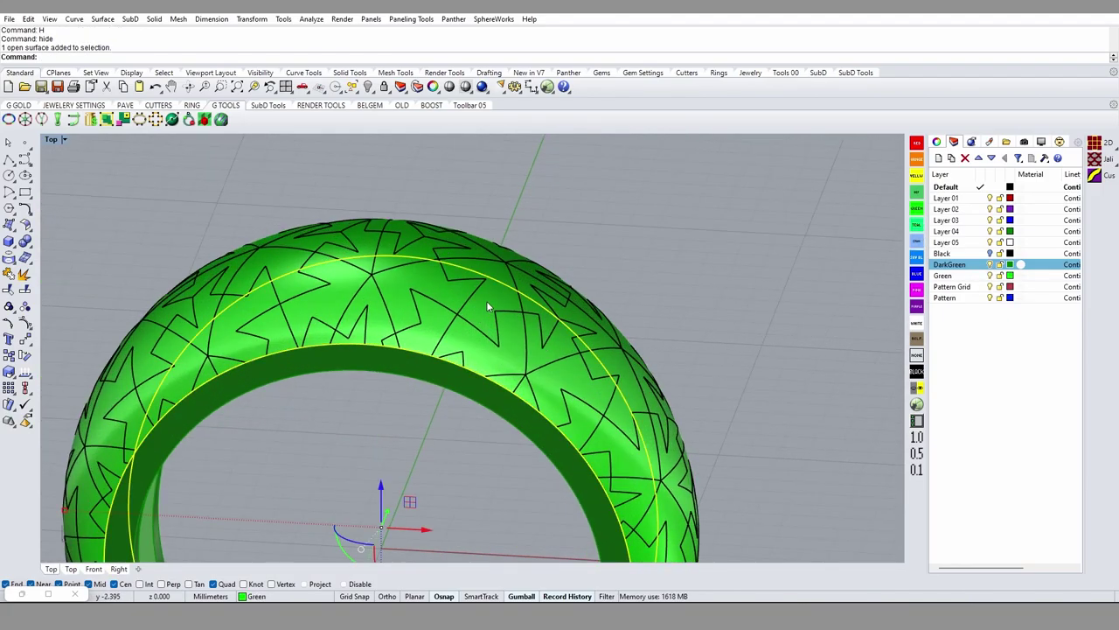
{"action": "type", "text": "H"}
{"action": "key", "text": "Return"}
Step: Select the flowed pattern curves and try a Rebuild, then undo it
{"action": "mouse_move", "coordinate": [487, 306]}
{"action": "right_mouse_down"}
{"action": "mouse_move", "coordinate": [540, 313]}
{"action": "mouse_move", "coordinate": [547, 266]}
{"action": "right_mouse_up"}
{"action": "left_click", "coordinate": [547, 265]}
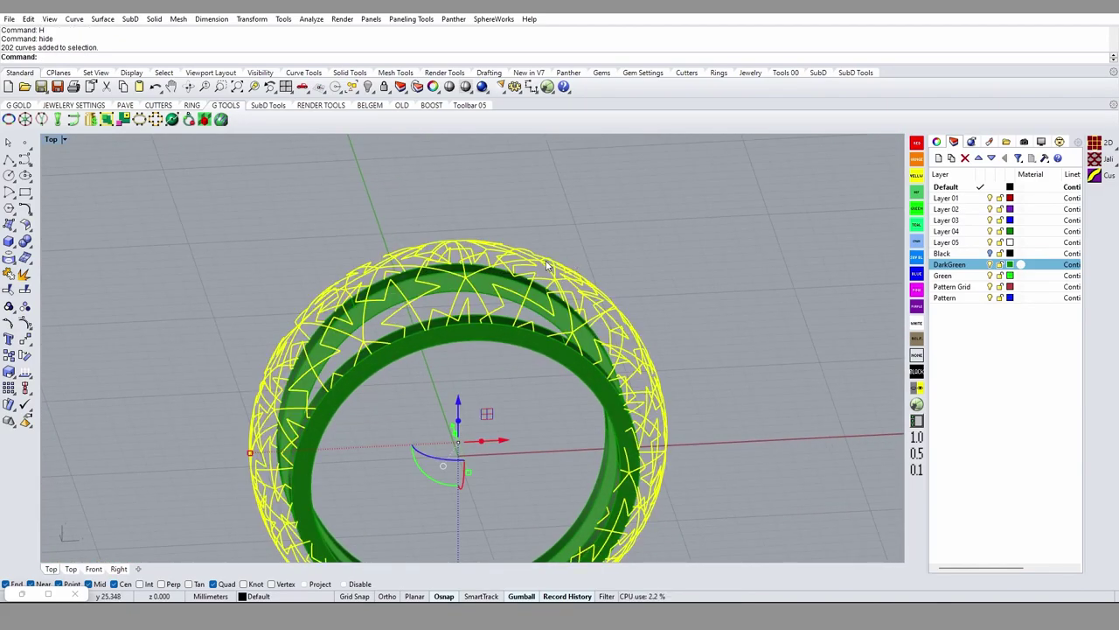
{"action": "scroll", "coordinate": [548, 264], "scroll_direction": "up", "scroll_amount": 3}
{"action": "right_click_drag", "start_coordinate": [547, 264], "coordinate": [499, 292]}
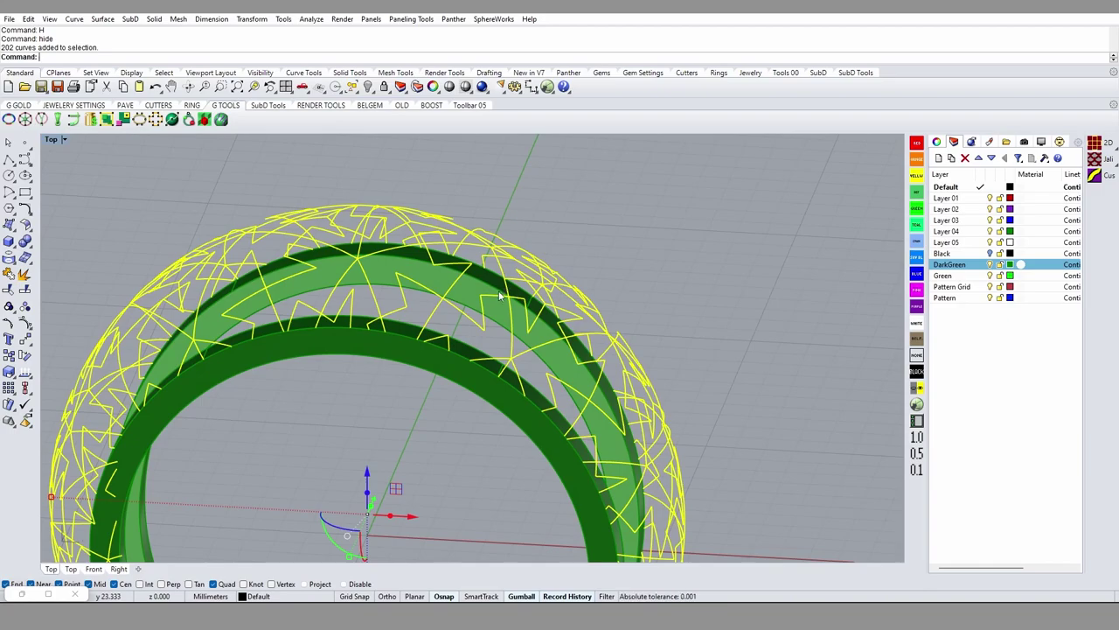
{"action": "type", "text": "Rebuild"}
{"action": "key", "text": "Return"}
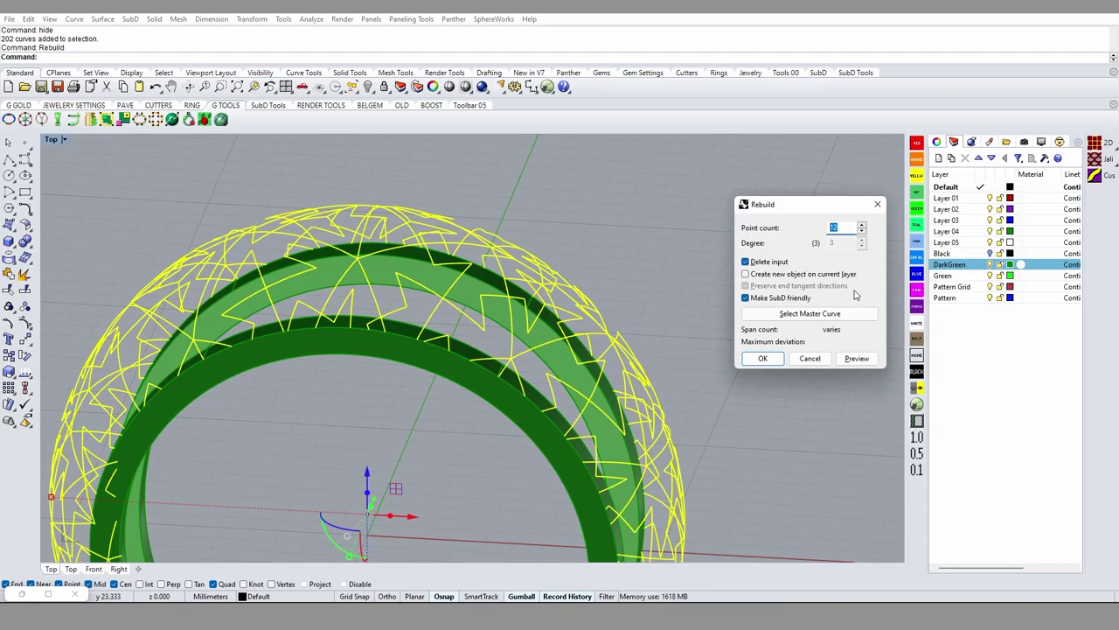
{"action": "key", "text": "Return"}
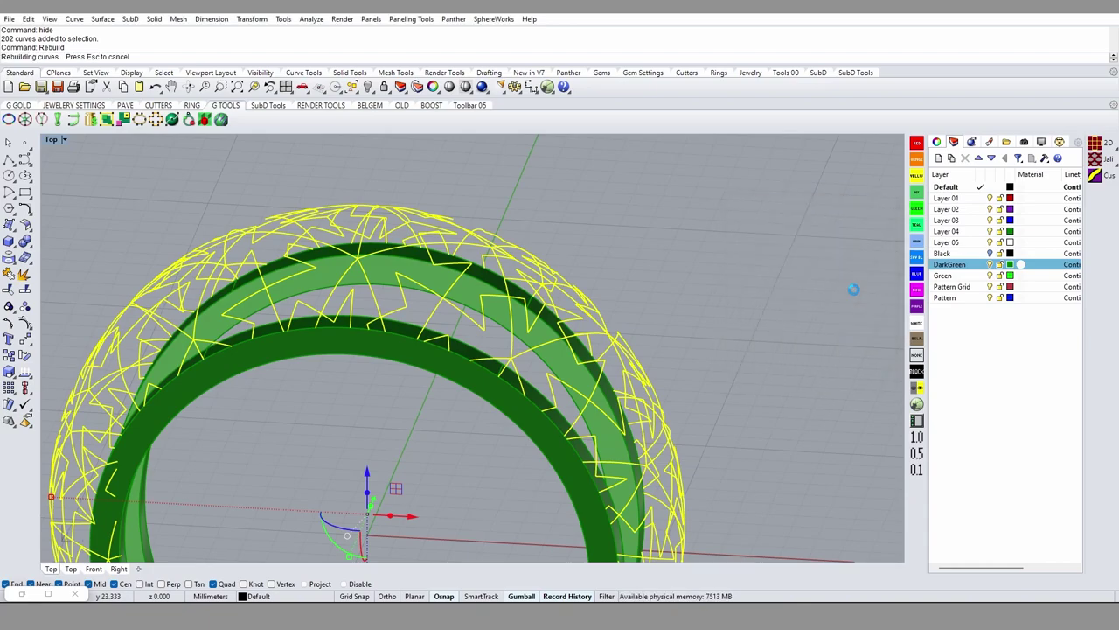
{"action": "key", "text": "ctrl+z"}
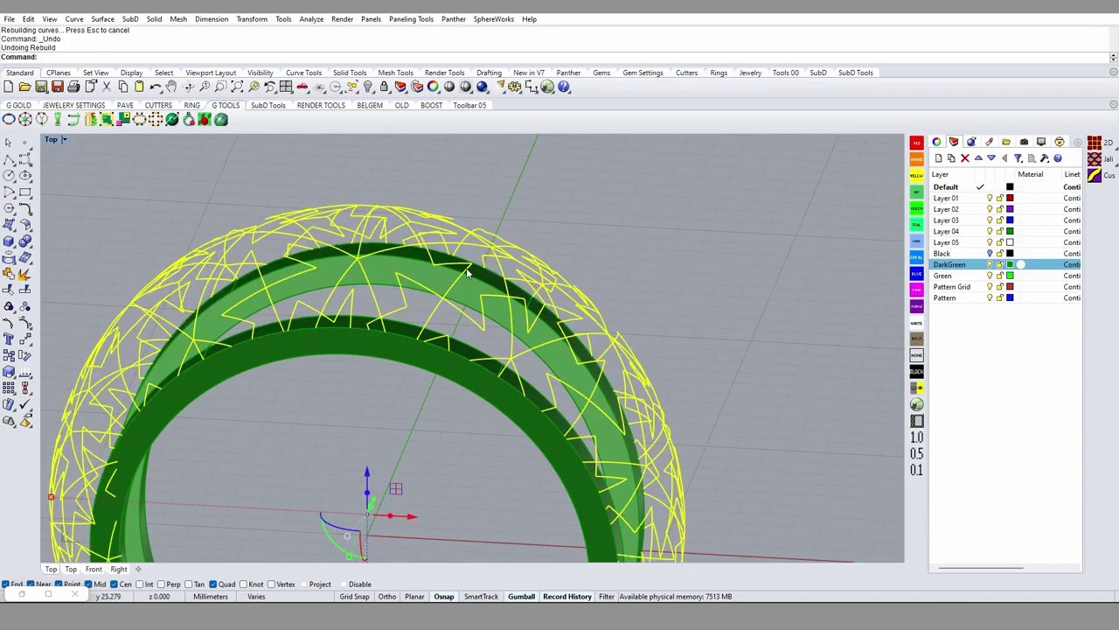
Step: Explode the pattern curves into single segments and test a rebuild, then undo
{"action": "left_click", "coordinate": [16, 276]}
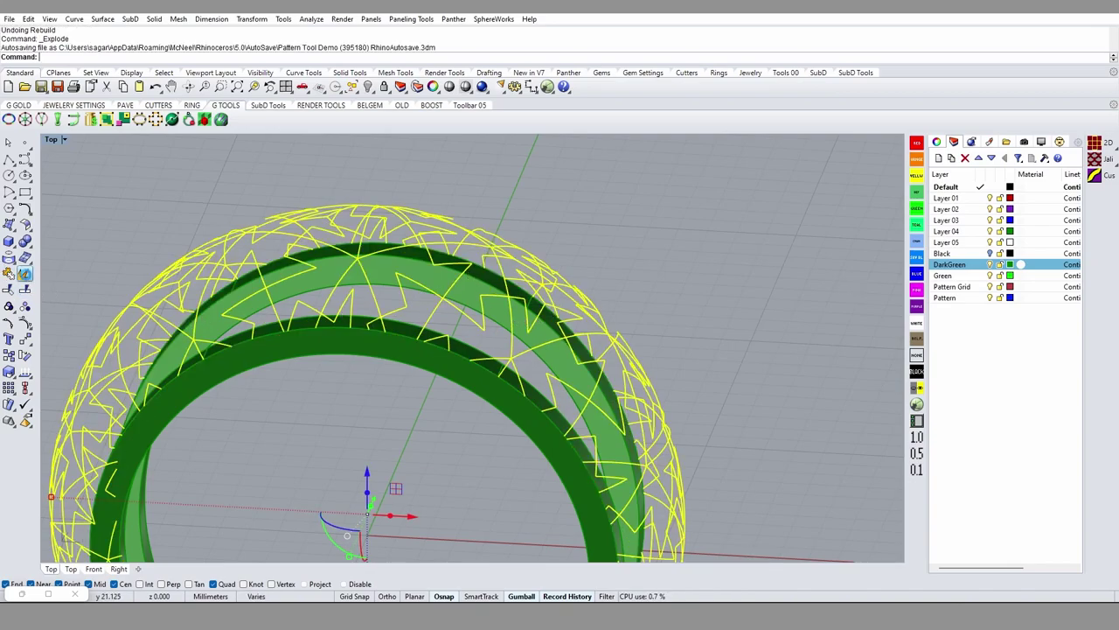
{"action": "type", "text": "Rebuild"}
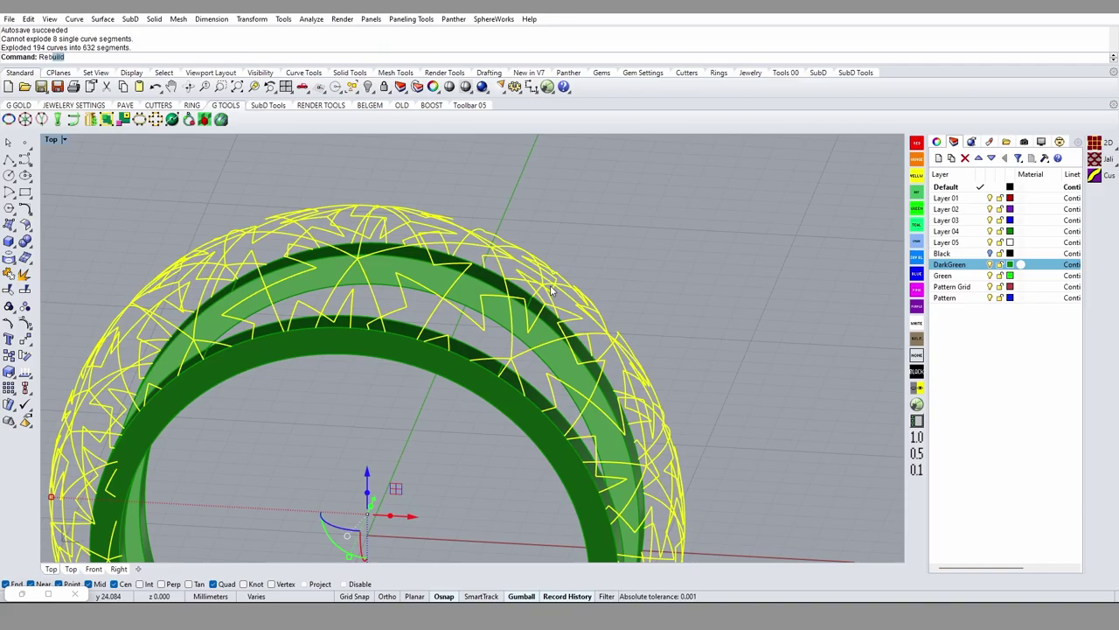
{"action": "key", "text": "Return"}
{"action": "left_click", "coordinate": [757, 359]}
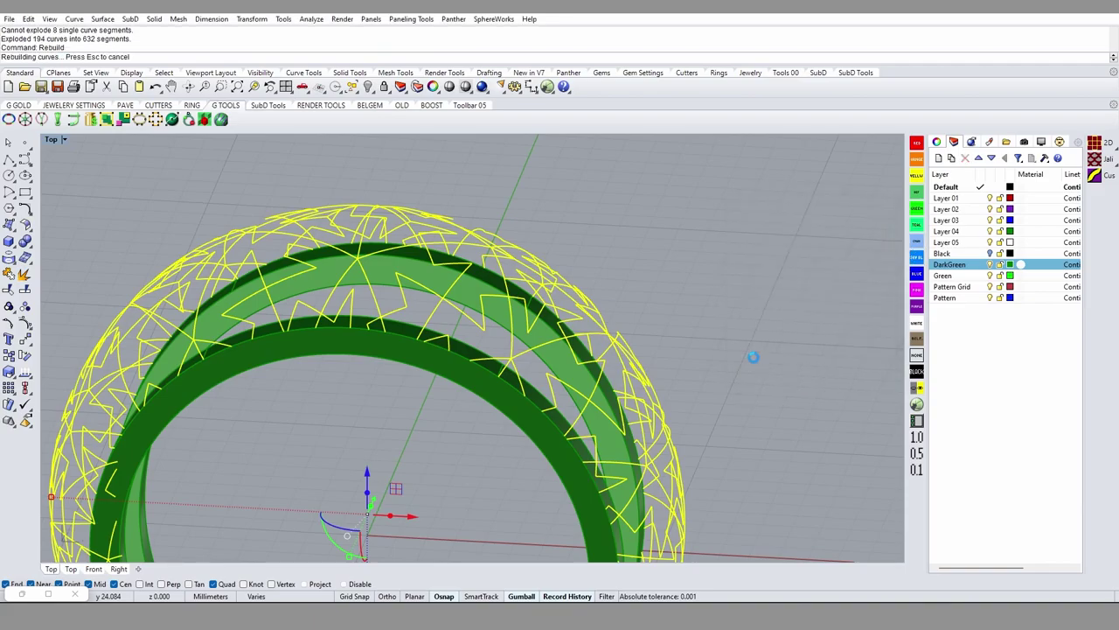
{"action": "right_click_drag", "start_coordinate": [742, 354], "coordinate": [488, 293]}
{"action": "right_click_drag", "start_coordinate": [445, 335], "coordinate": [433, 194]}
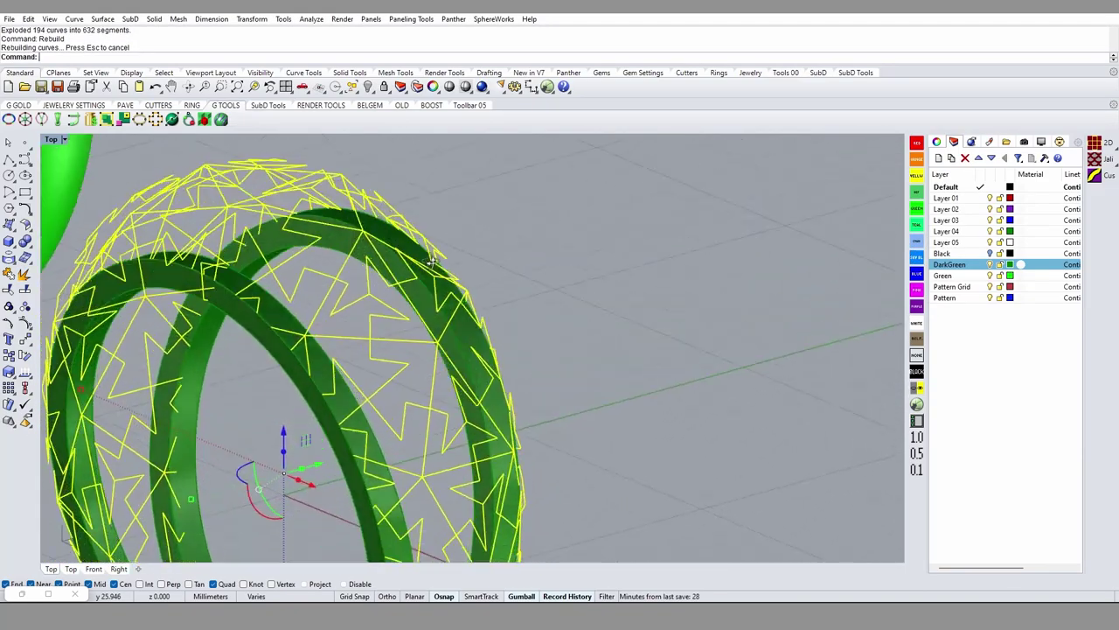
{"action": "key", "text": "ctrl+z"}
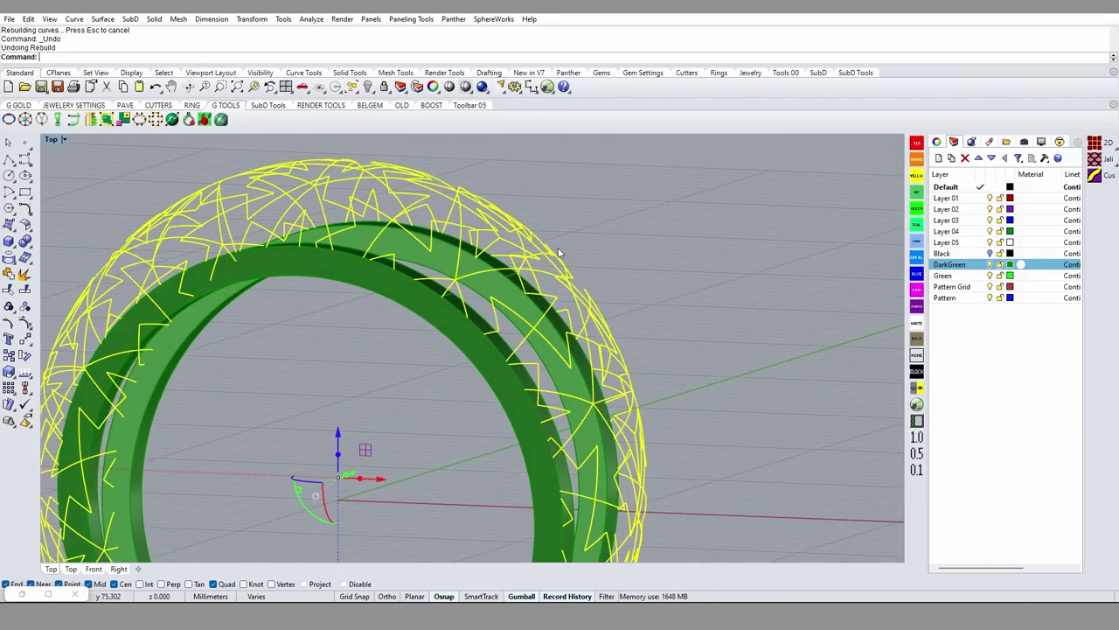
Step: Rebuild the exploded segments with 8 points each
{"action": "right_click", "coordinate": [564, 254]}
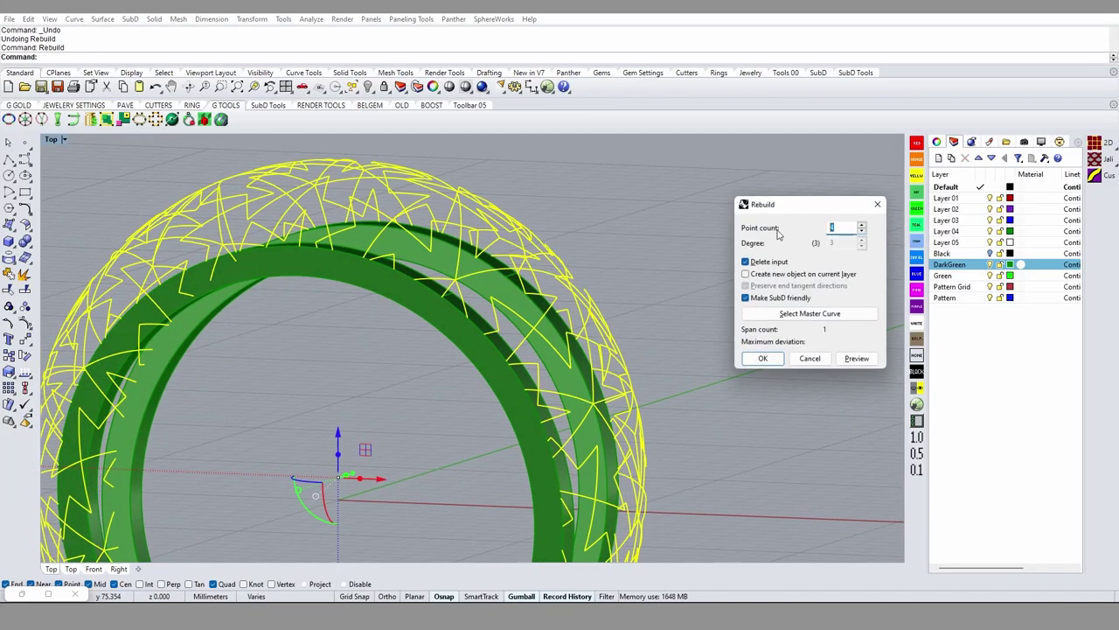
{"action": "type", "text": "8"}
{"action": "key", "text": "Return"}
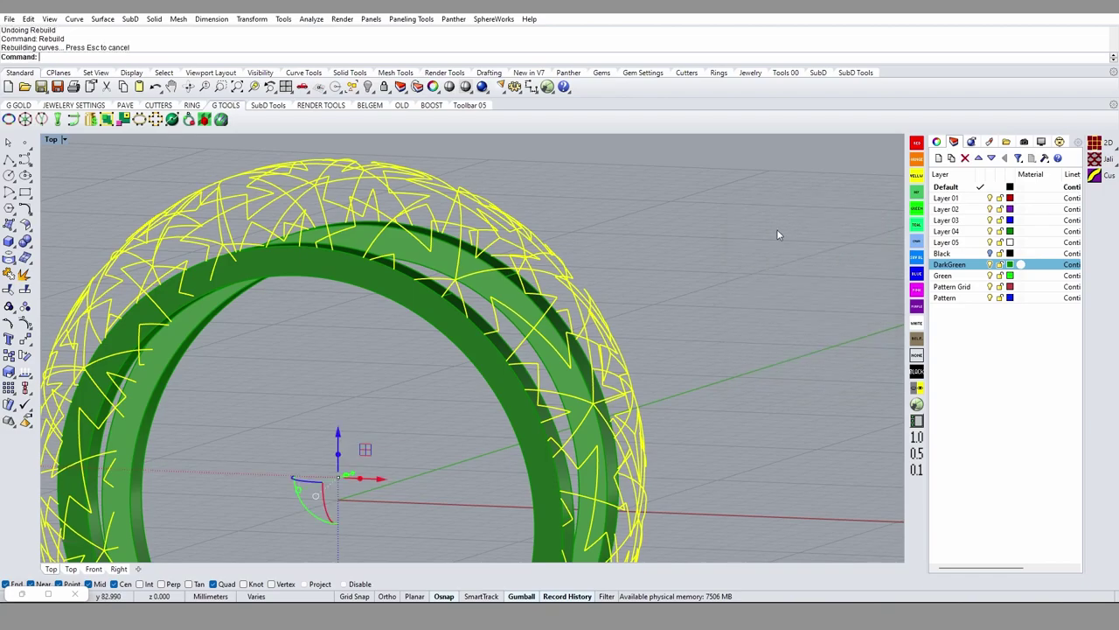
{"action": "right_click_drag", "start_coordinate": [776, 234], "coordinate": [539, 326]}
Step: Trial-pipe the curves at 0.5 diameter, then undo the pipes
{"action": "type", "text": "Pipe"}
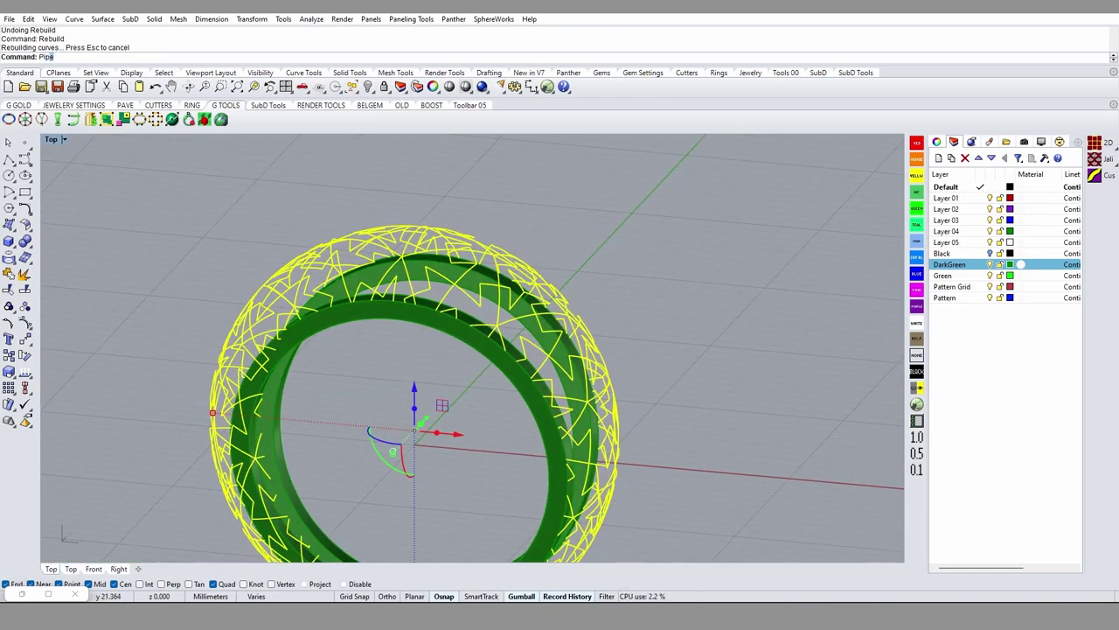
{"action": "key", "text": "Return"}
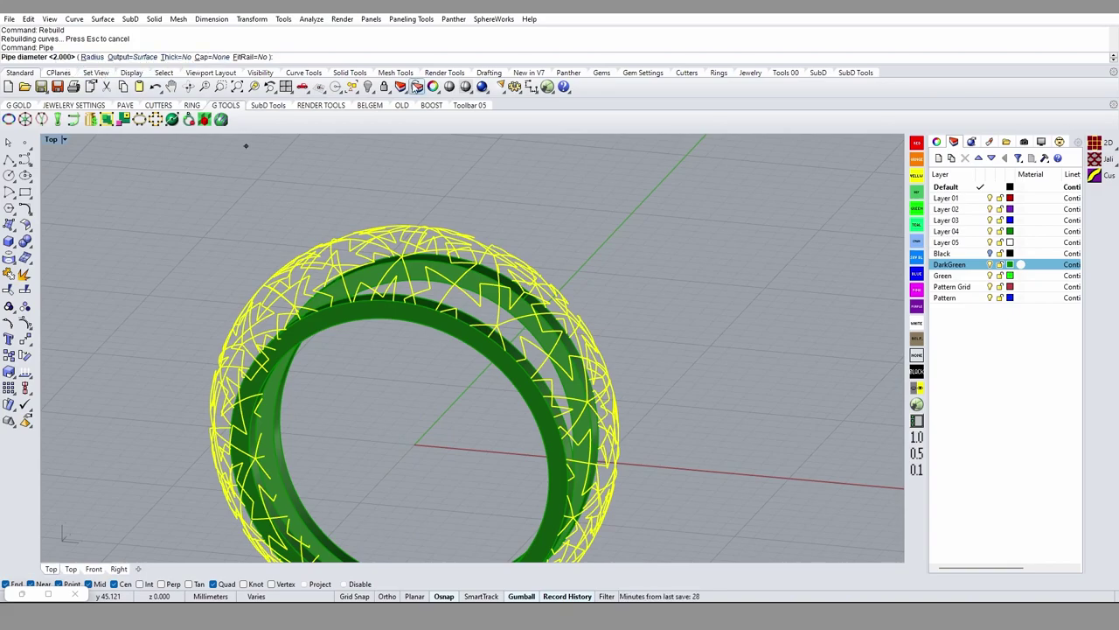
{"action": "type", "text": ".5"}
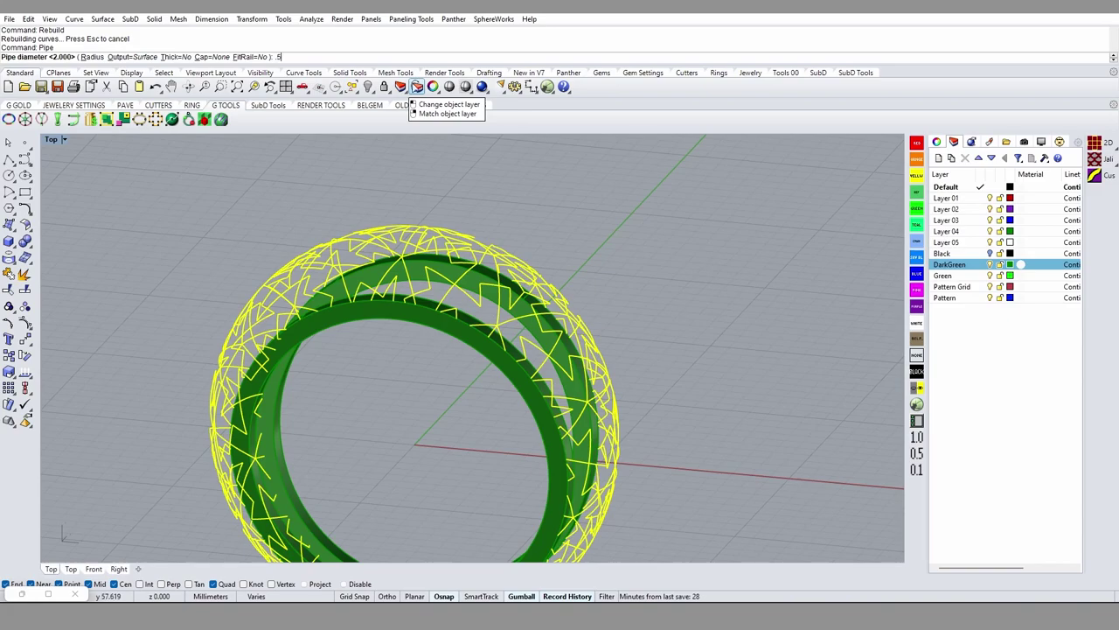
{"action": "key", "text": "Return"}
{"action": "key", "text": "Return"}
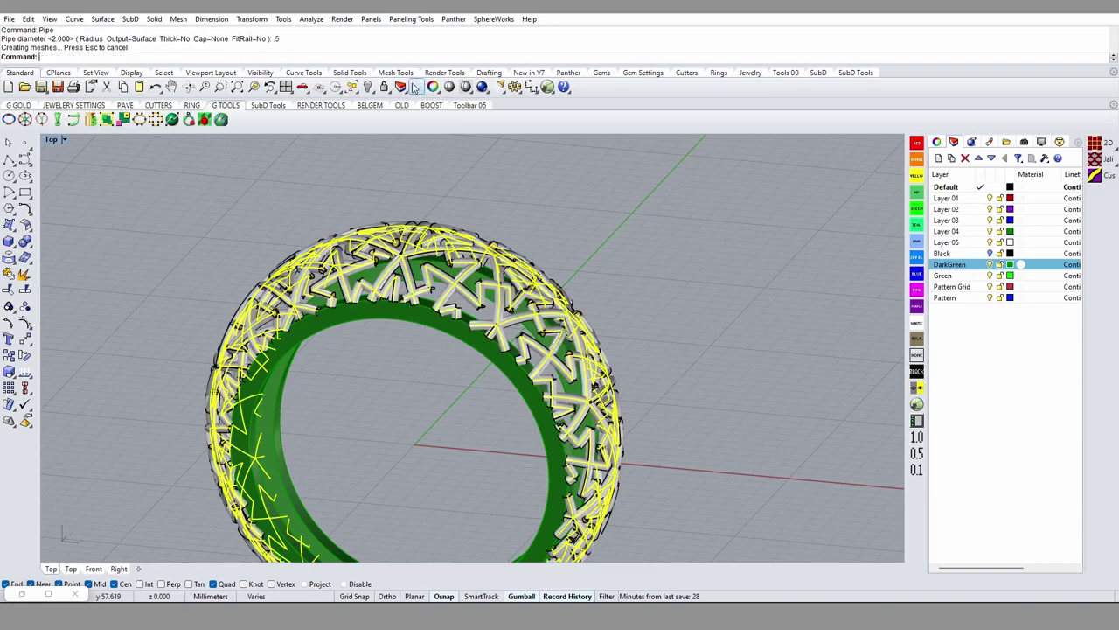
{"action": "right_click_drag", "start_coordinate": [695, 308], "coordinate": [525, 350]}
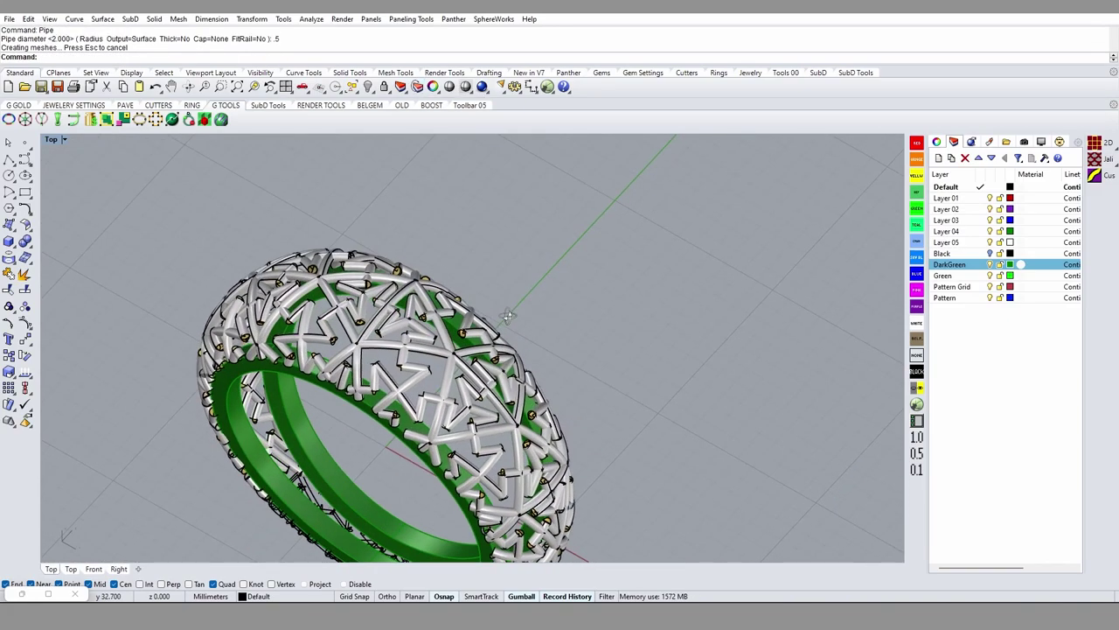
{"action": "key", "text": "ctrl+z"}
Step: Pipe all 640 pattern curves at 0.5 diameter with round end caps
{"action": "scroll", "coordinate": [409, 382], "scroll_direction": "up", "scroll_amount": 3}
{"action": "key", "text": "Return"}
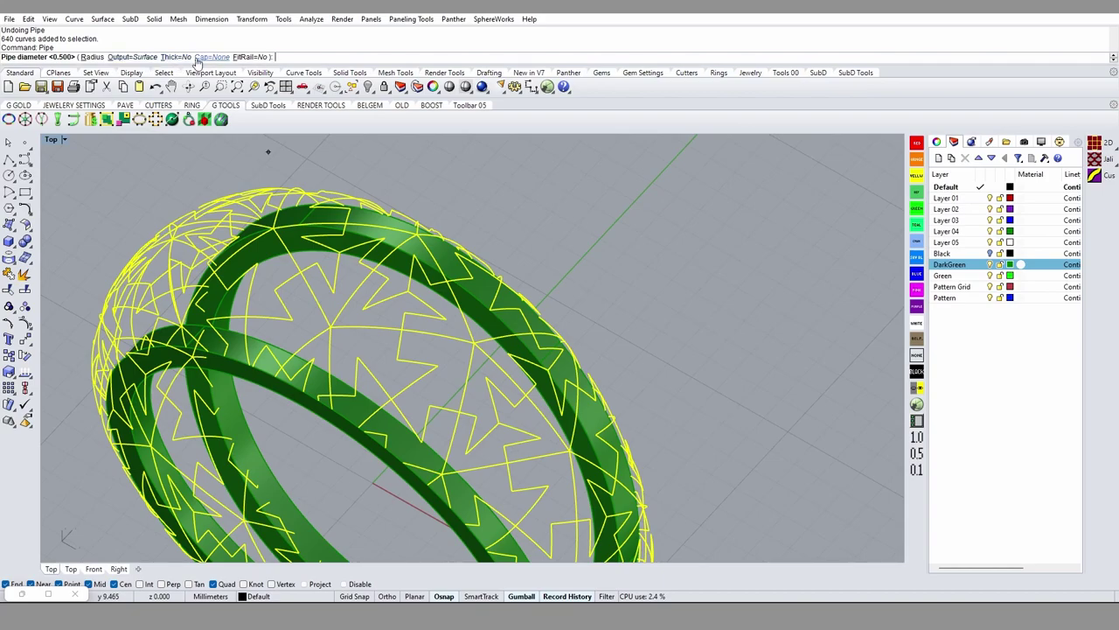
{"action": "left_click", "coordinate": [210, 57]}
{"action": "left_click", "coordinate": [96, 57]}
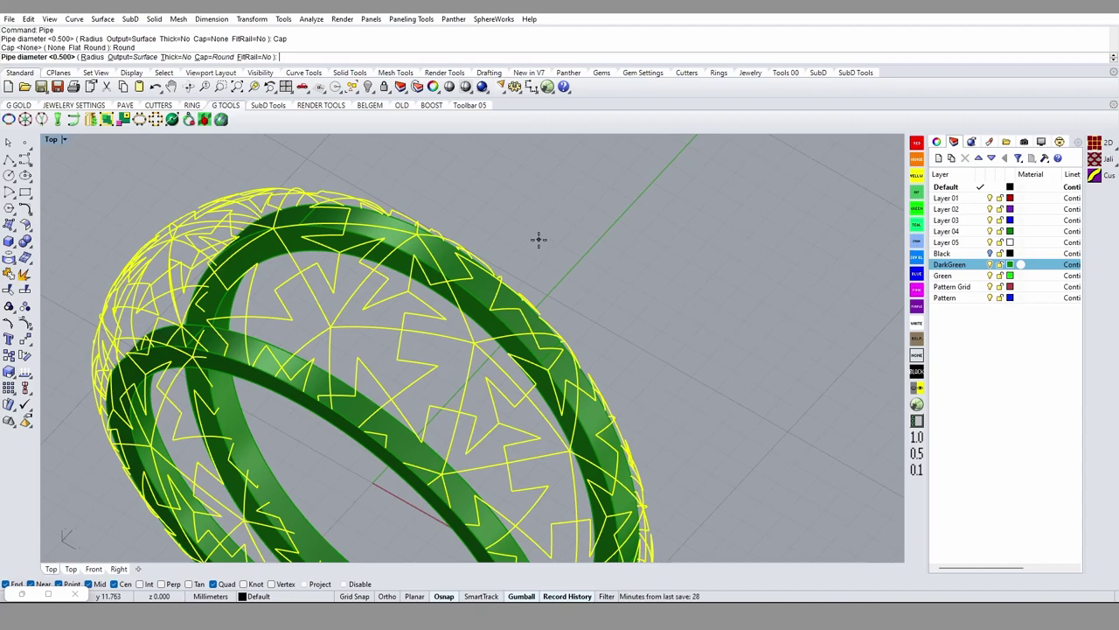
{"action": "left_click", "coordinate": [611, 239]}
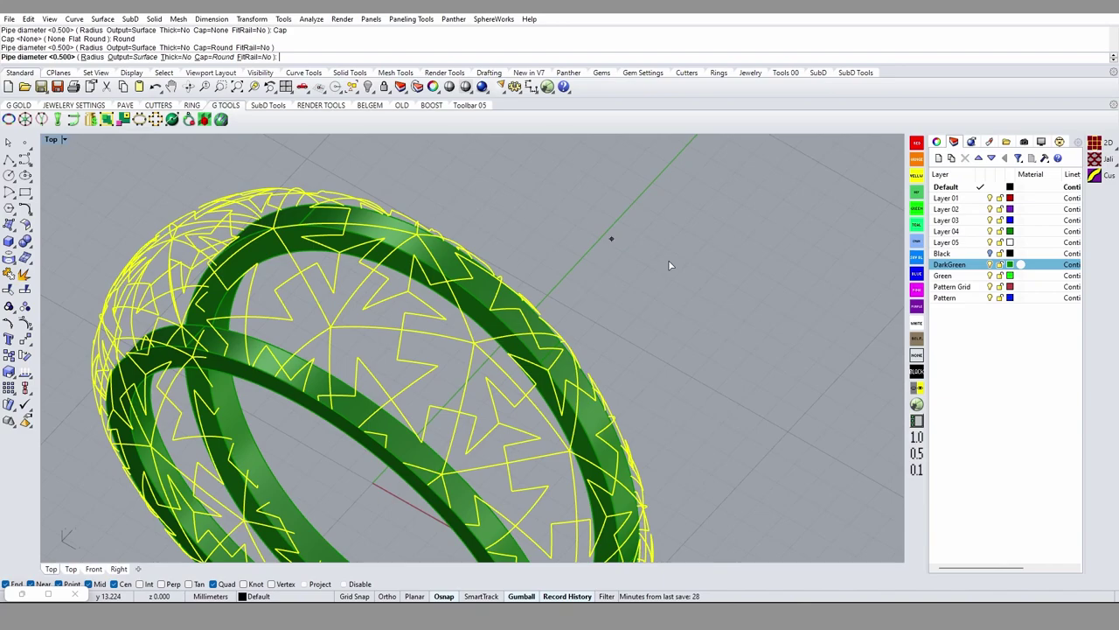
{"action": "key", "text": "Return"}
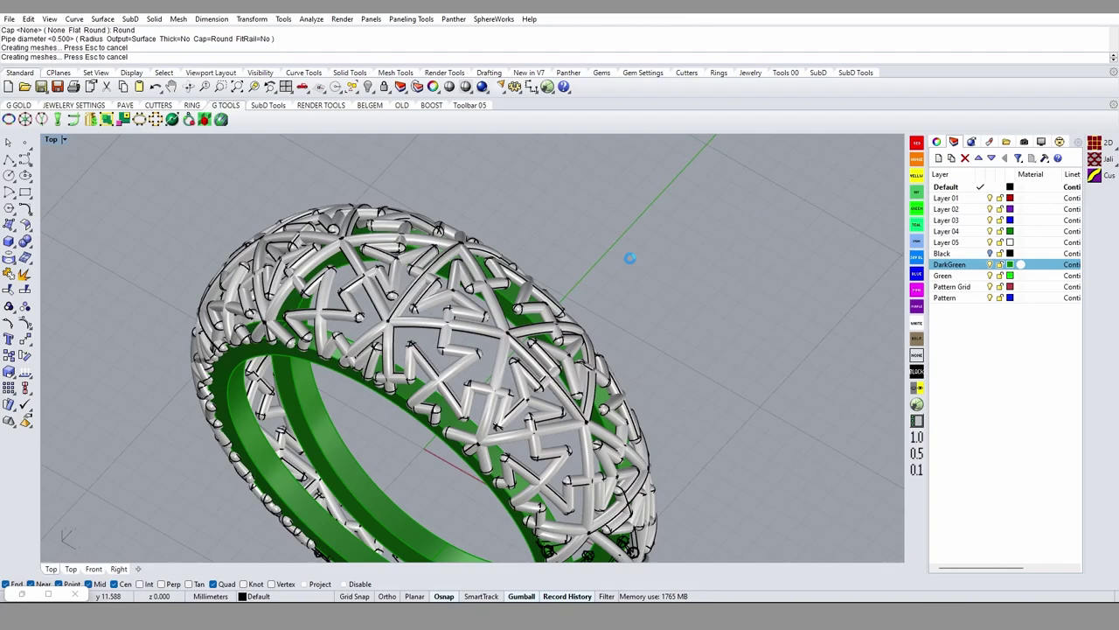
Step: Switch the viewport to Machine display mode and orbit around the piped ring
{"action": "right_click_drag", "start_coordinate": [630, 258], "coordinate": [726, 109]}
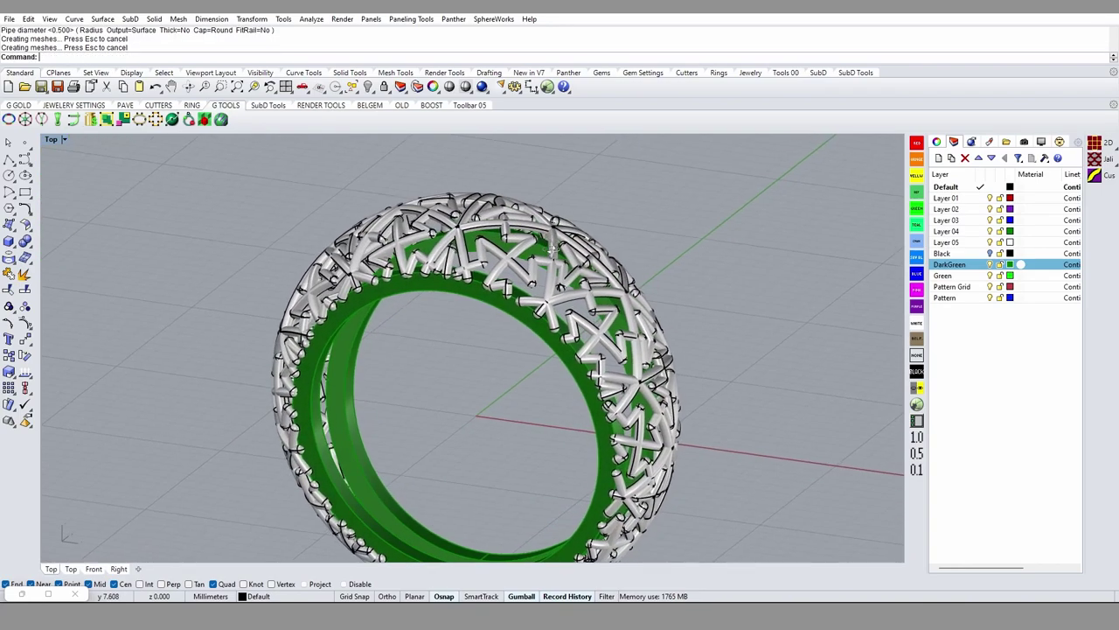
{"action": "left_click", "coordinate": [855, 73]}
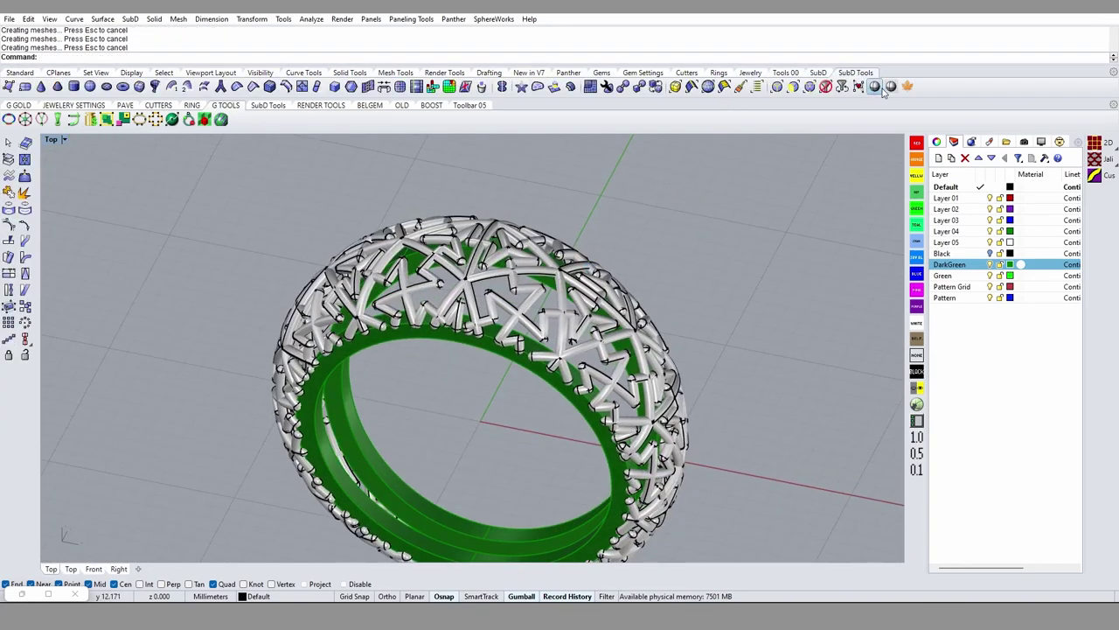
{"action": "left_click", "coordinate": [891, 86]}
{"action": "mouse_move", "coordinate": [754, 193]}
{"action": "right_mouse_down"}
{"action": "mouse_move", "coordinate": [449, 358]}
{"action": "mouse_move", "coordinate": [541, 335]}
{"action": "mouse_move", "coordinate": [451, 347]}
{"action": "right_mouse_up"}
{"action": "scroll", "coordinate": [540, 334], "scroll_direction": "up", "scroll_amount": 5}
{"action": "scroll", "coordinate": [540, 334], "scroll_direction": "down", "scroll_amount": 5}
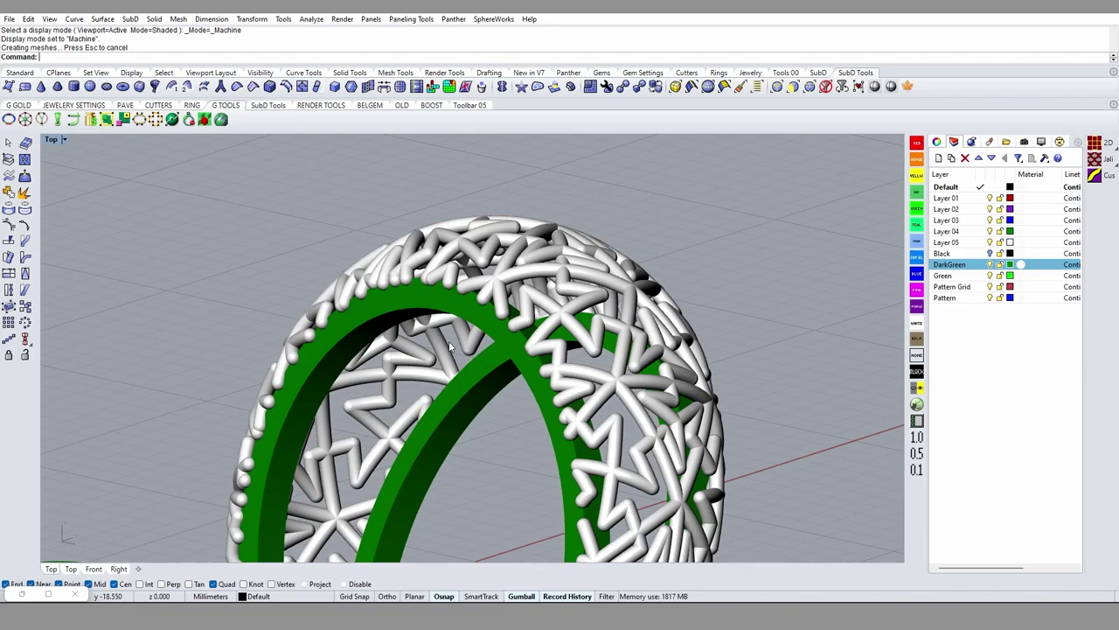
Step: Open the pattern tools and view the ring from above
{"action": "left_click", "coordinate": [1109, 144]}
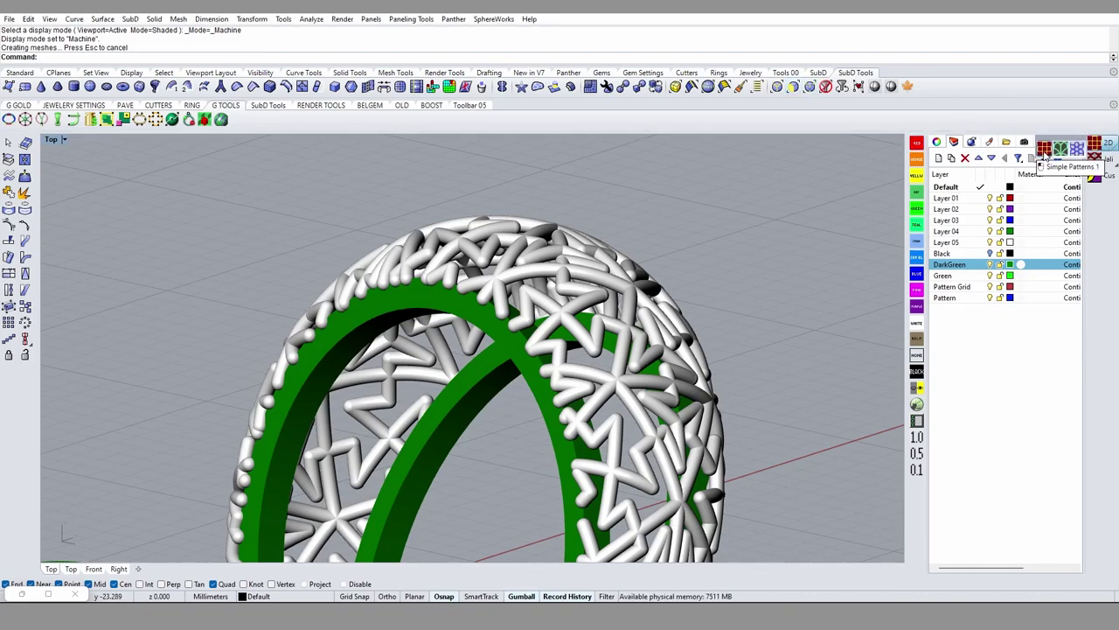
{"action": "mouse_move", "coordinate": [529, 230]}
{"action": "right_mouse_down"}
{"action": "mouse_move", "coordinate": [510, 298]}
{"action": "mouse_move", "coordinate": [496, 267]}
{"action": "right_mouse_up"}
{"action": "scroll", "coordinate": [509, 297], "scroll_direction": "down", "scroll_amount": 3}
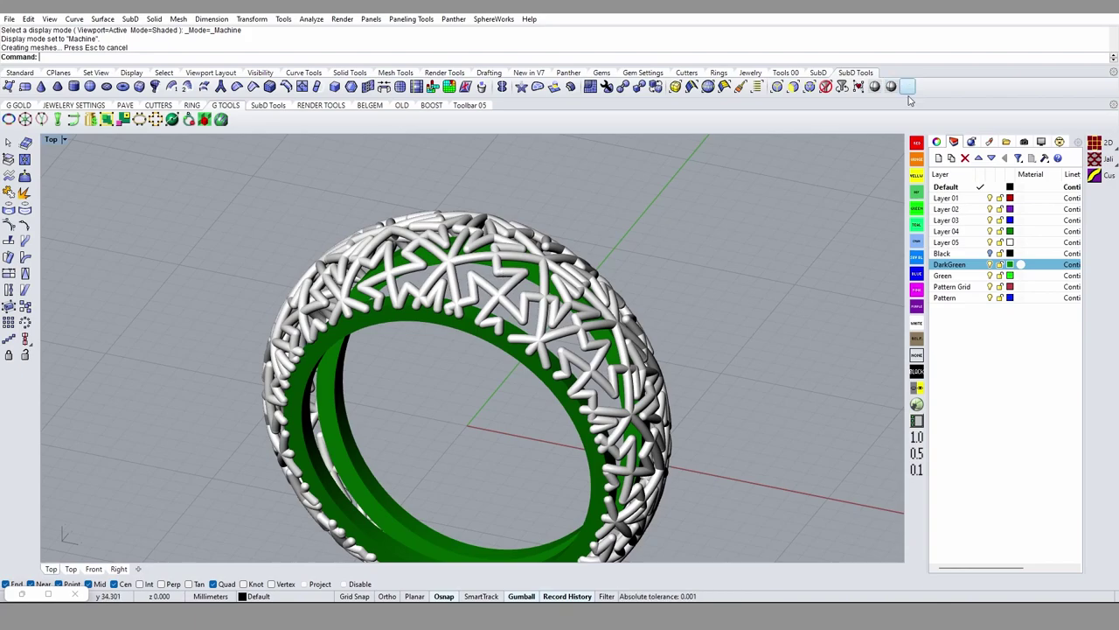
{"action": "left_click", "coordinate": [1095, 144]}
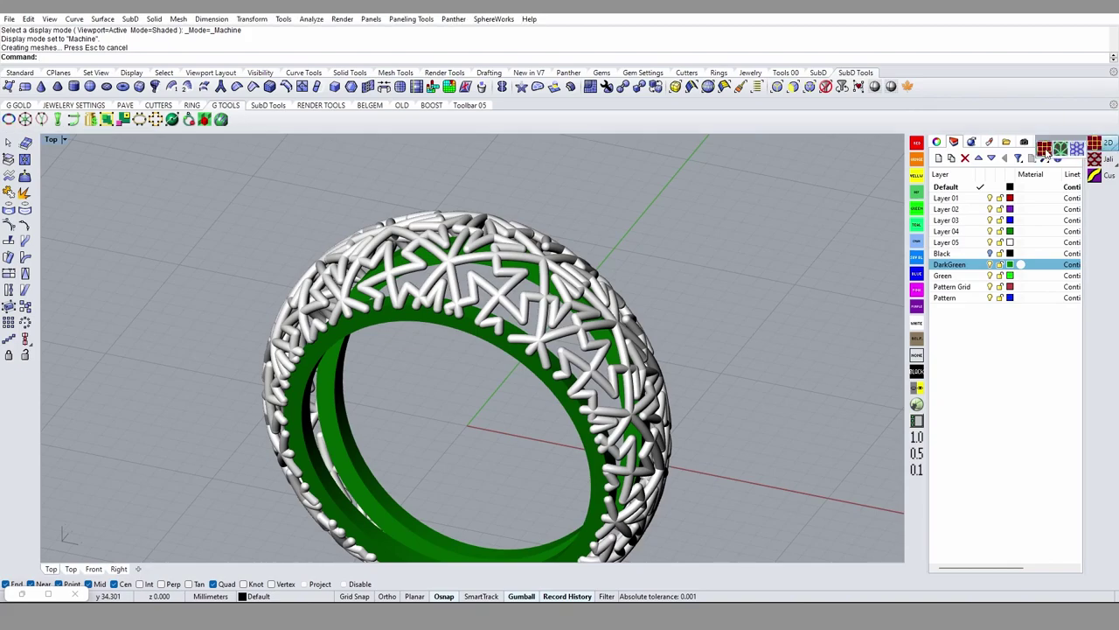
{"action": "left_click", "coordinate": [1051, 150]}
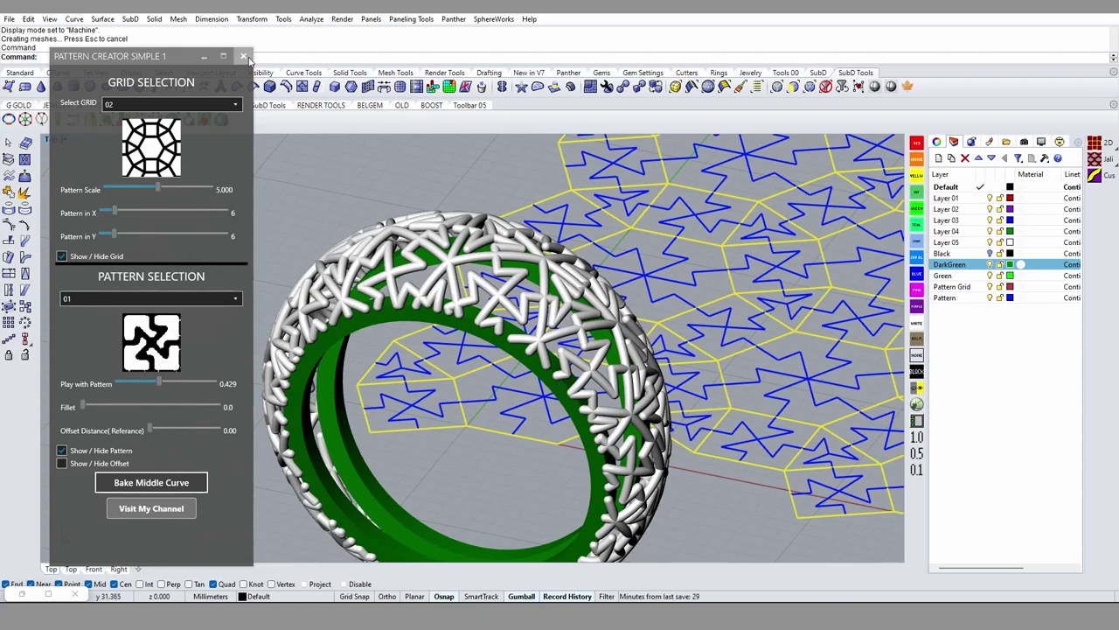
{"action": "left_click", "coordinate": [243, 56]}
{"action": "left_click", "coordinate": [1095, 144]}
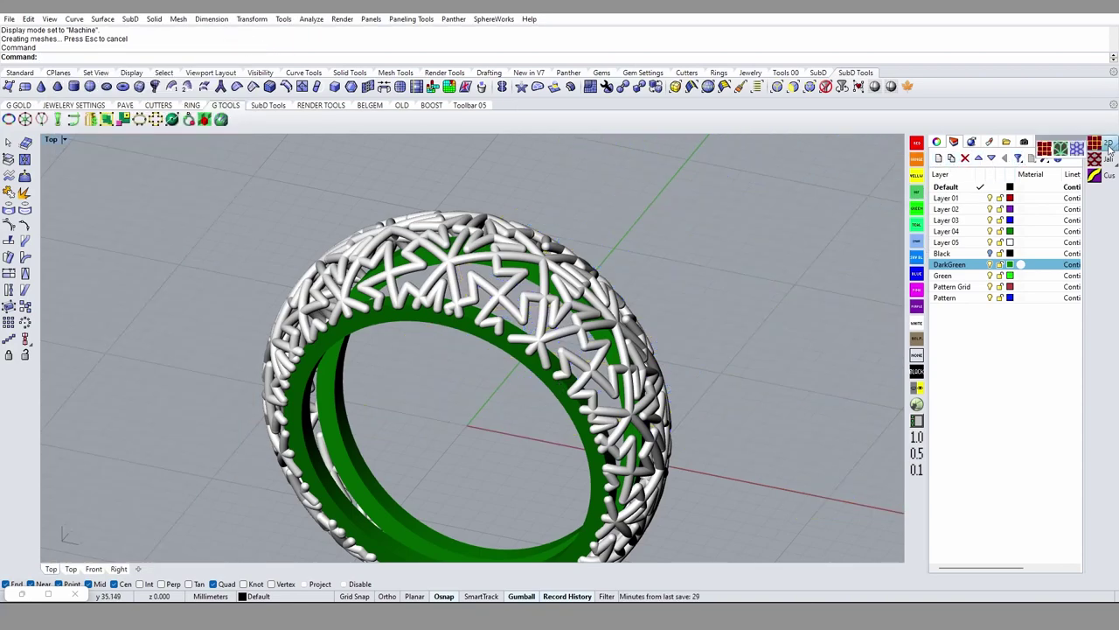